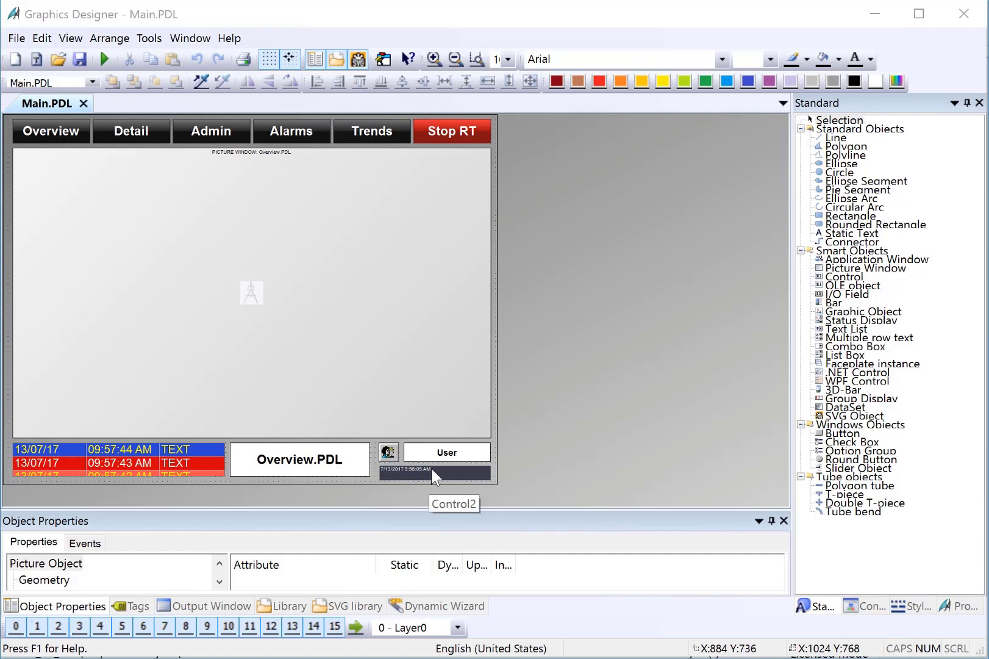
# - Switch to WinCC Explorer, launch Graphics Designer from the project, and create a new blank picture
pyautogui.hotkey('alt', 'Tab')
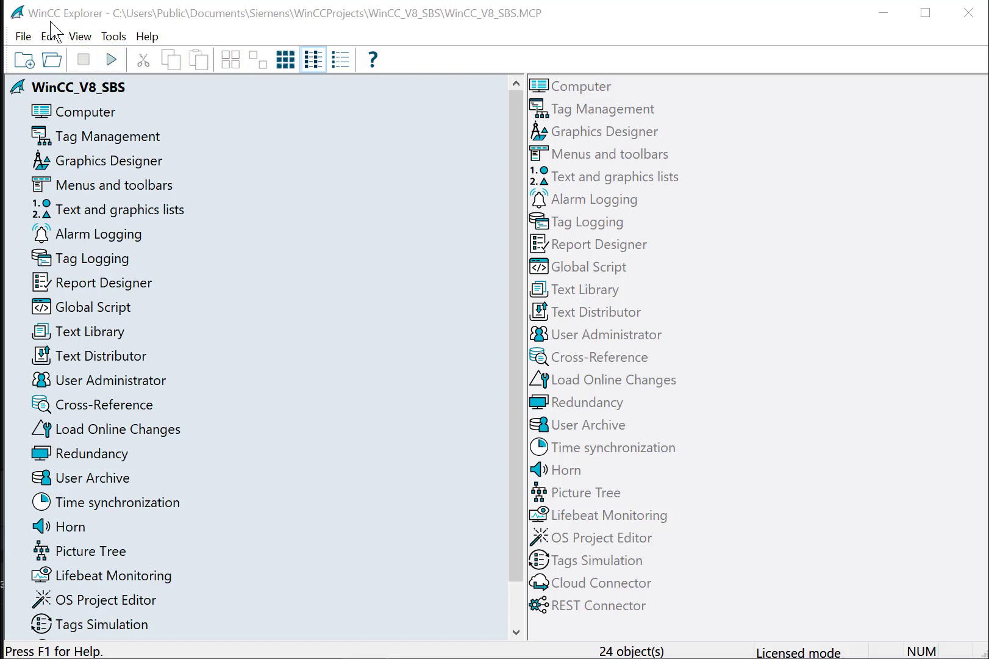
pyautogui.doubleClick(145, 163)
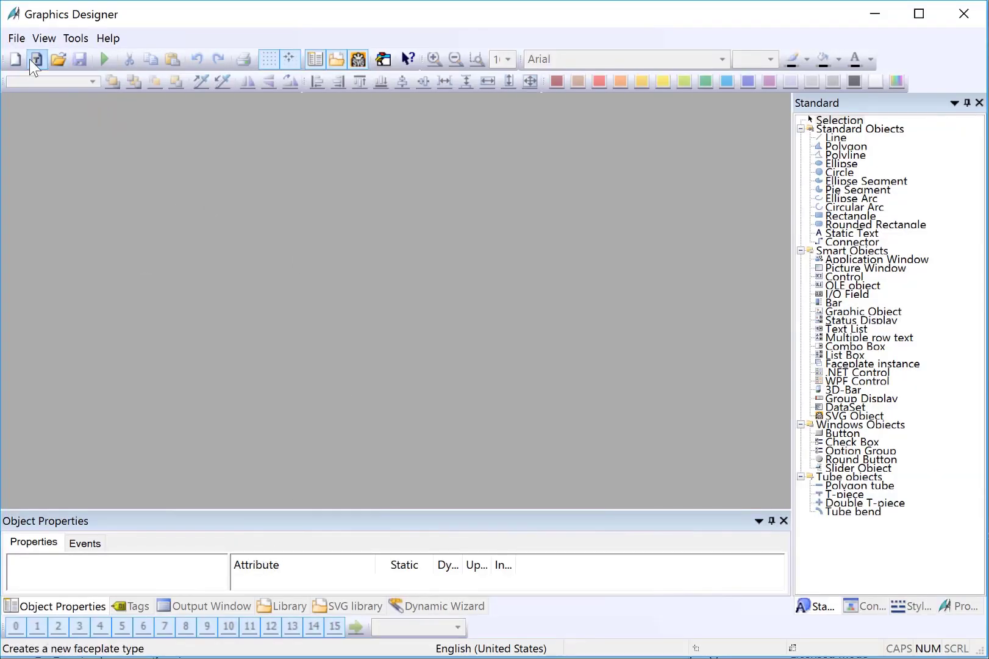
pyautogui.click(17, 41)
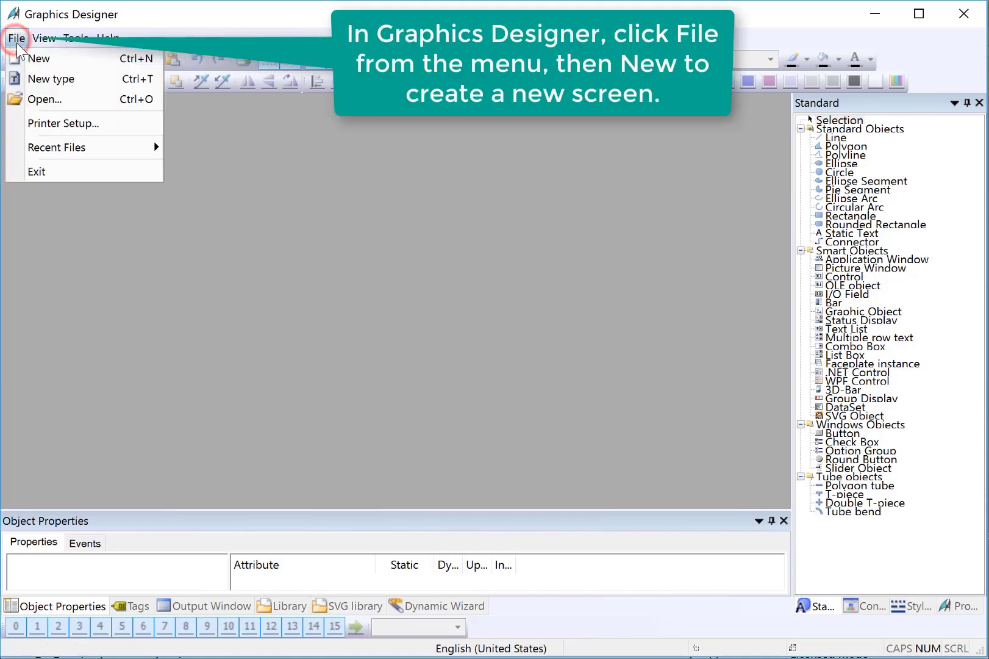
pyautogui.click(37, 60)
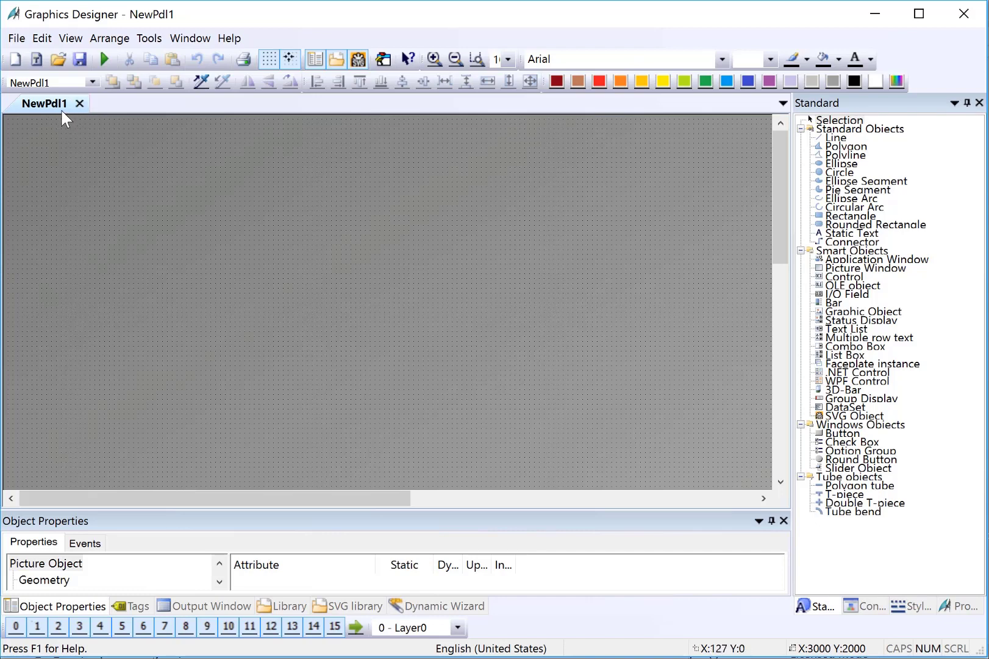
# - Save the new picture under the name Main.PDL in the project's GraCS folder
pyautogui.click(15, 39)
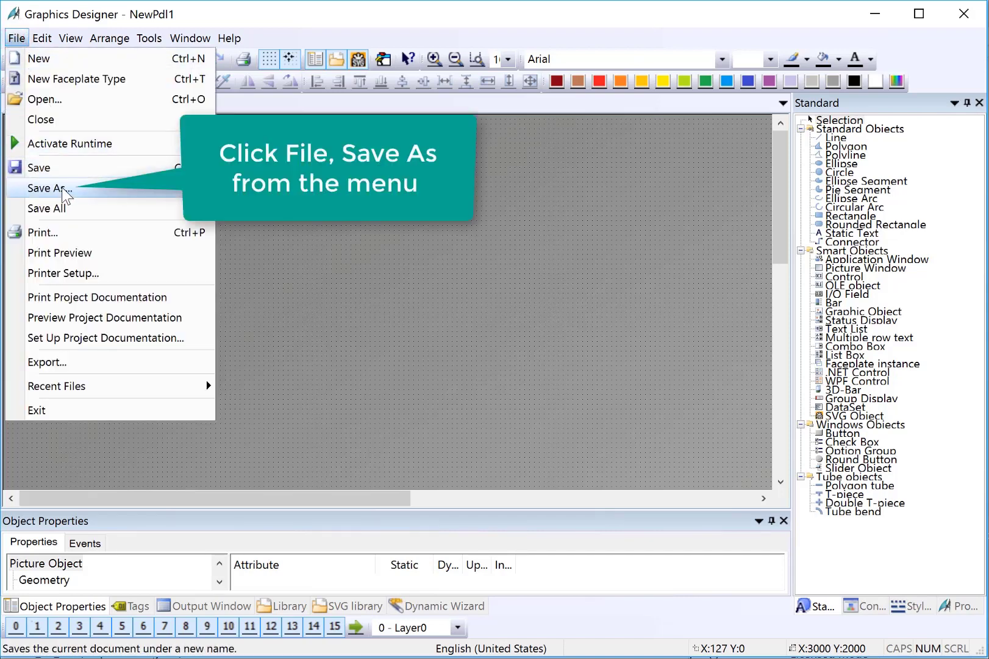
pyautogui.click(64, 190)
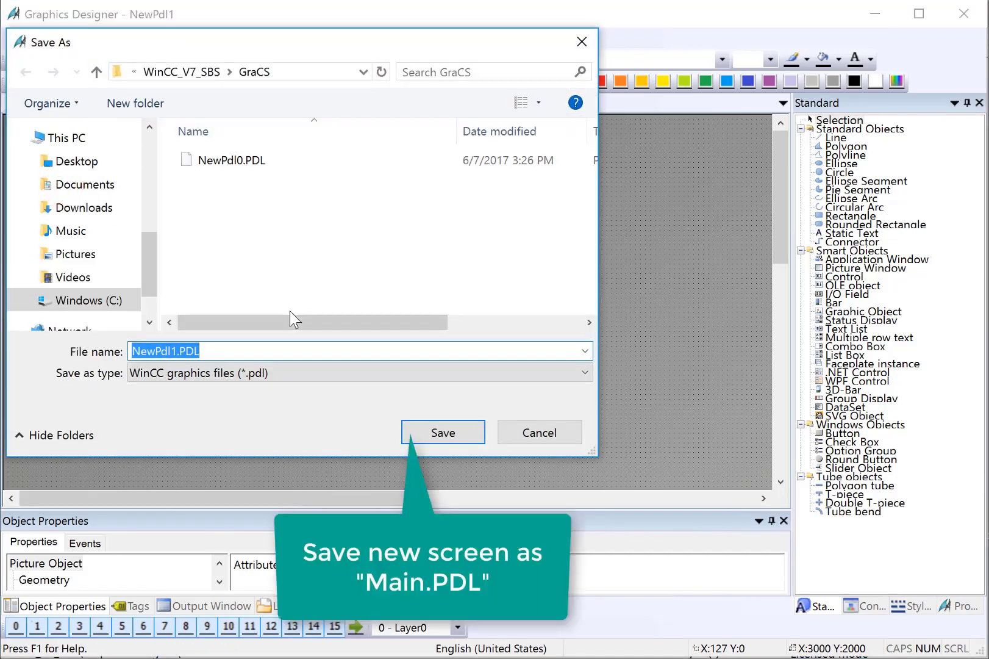
pyautogui.write('Main')
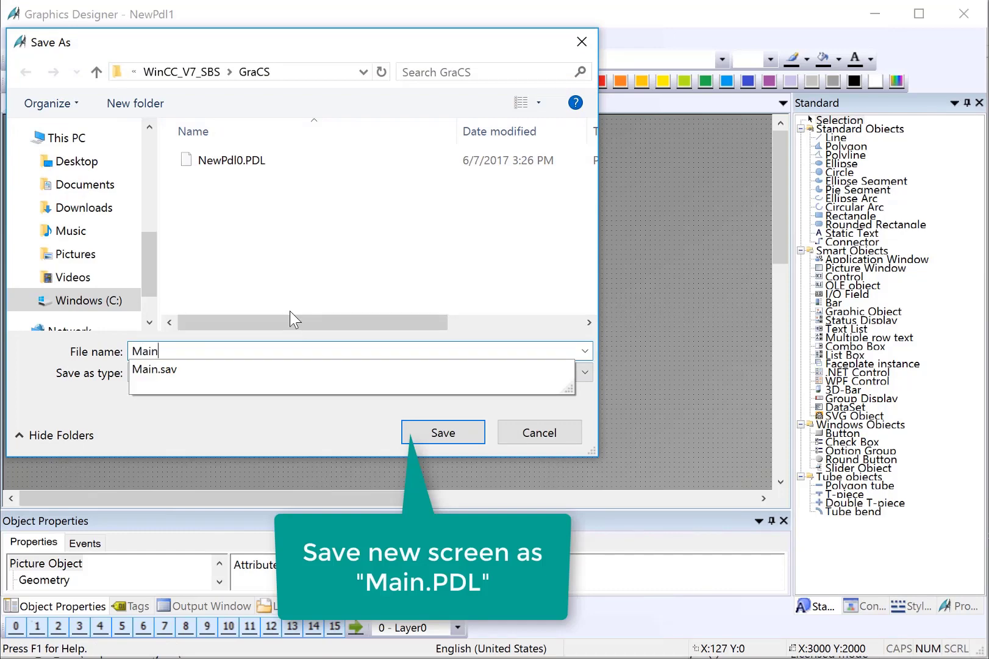
pyautogui.write('.PDL')
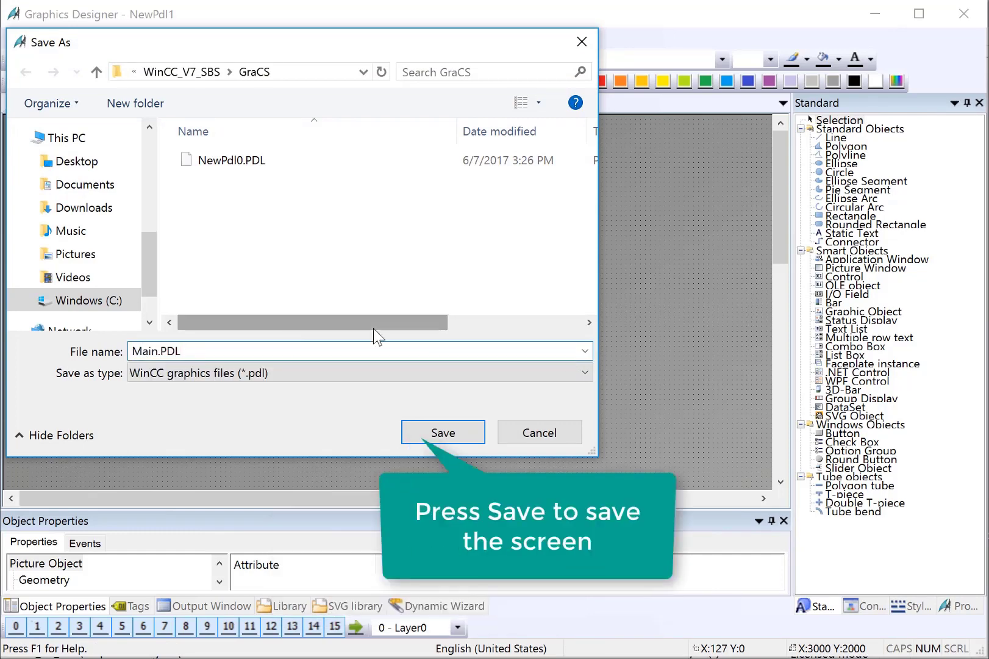
pyautogui.click(433, 431)
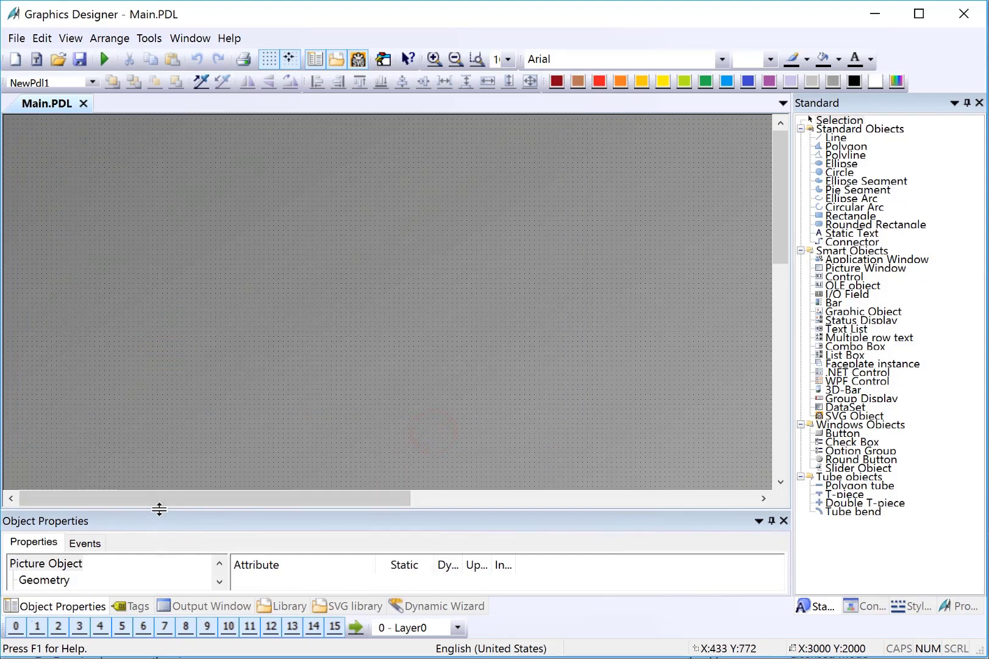
# - Set the picture's geometry to a Picture Width of 1024 and a Picture Height of 768
pyautogui.moveTo(159, 509); pyautogui.dragTo(159, 395)
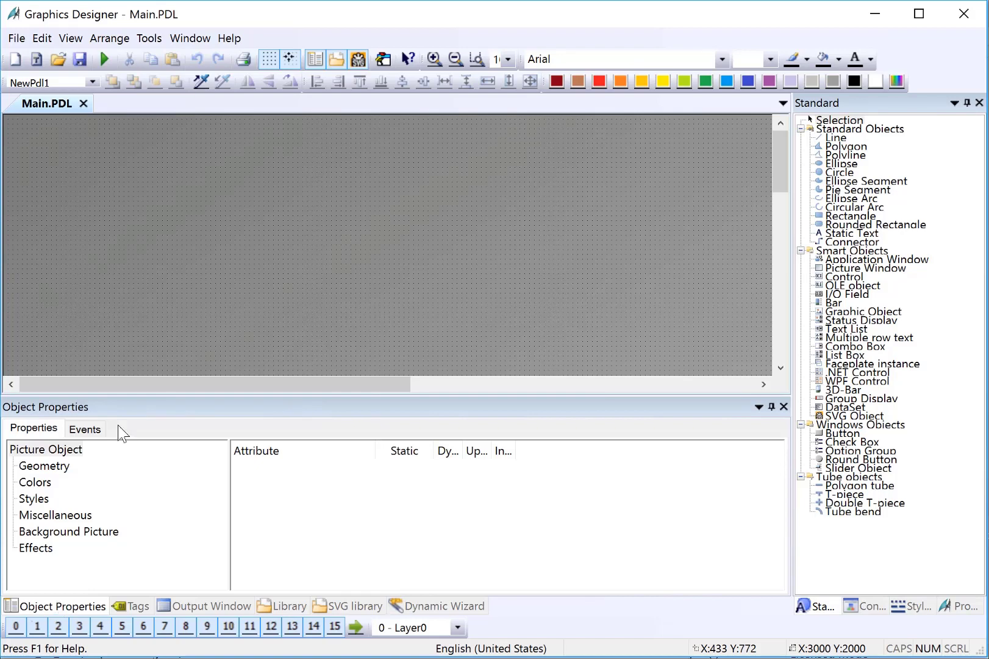
pyautogui.click(53, 467)
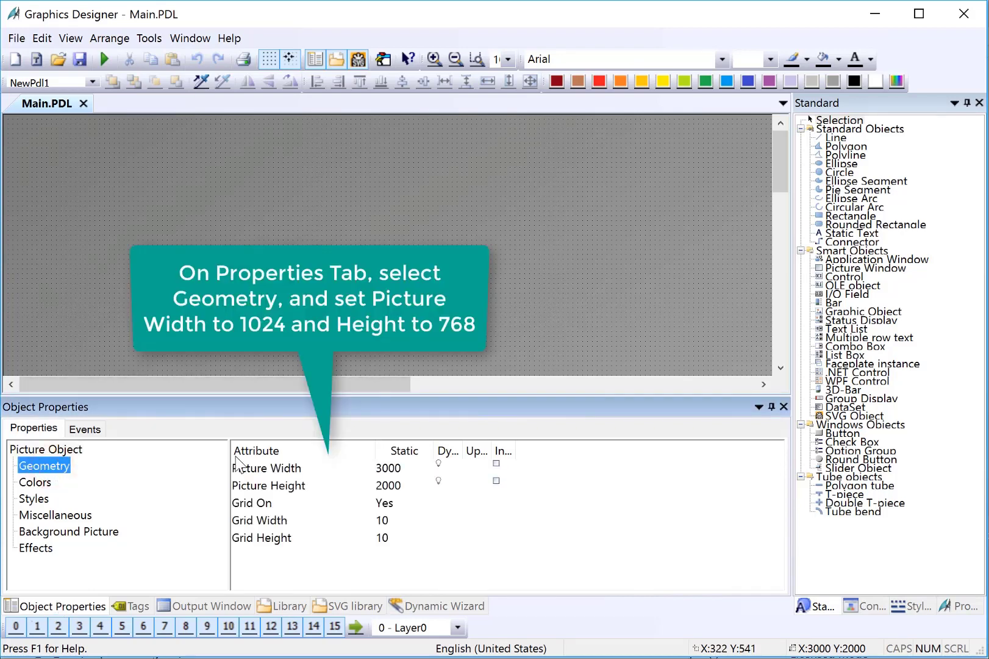
pyautogui.doubleClick(262, 462)
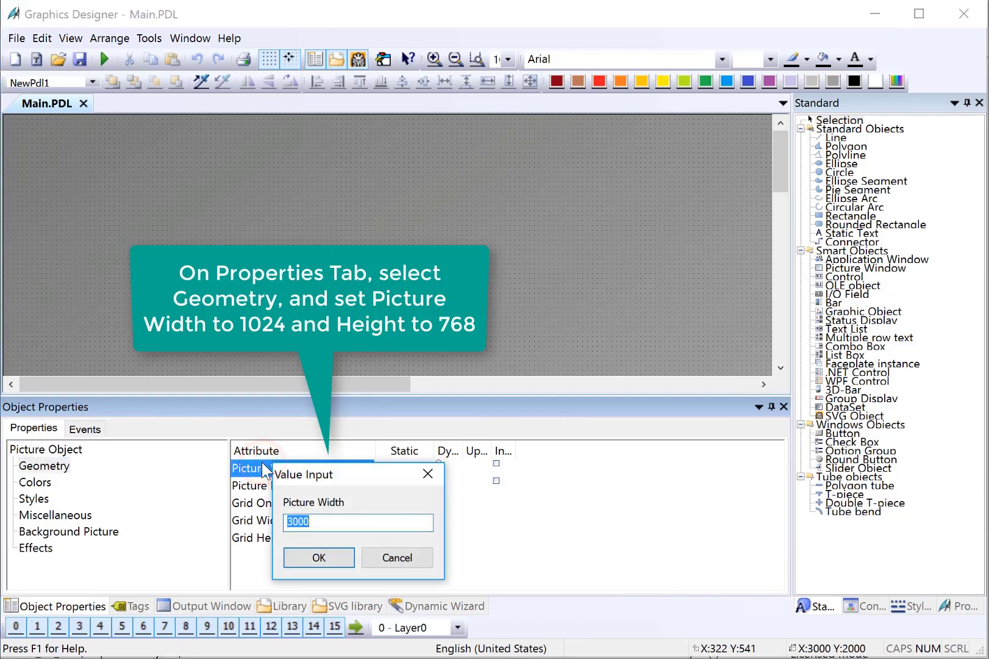
pyautogui.write('1024')
pyautogui.press('Return')
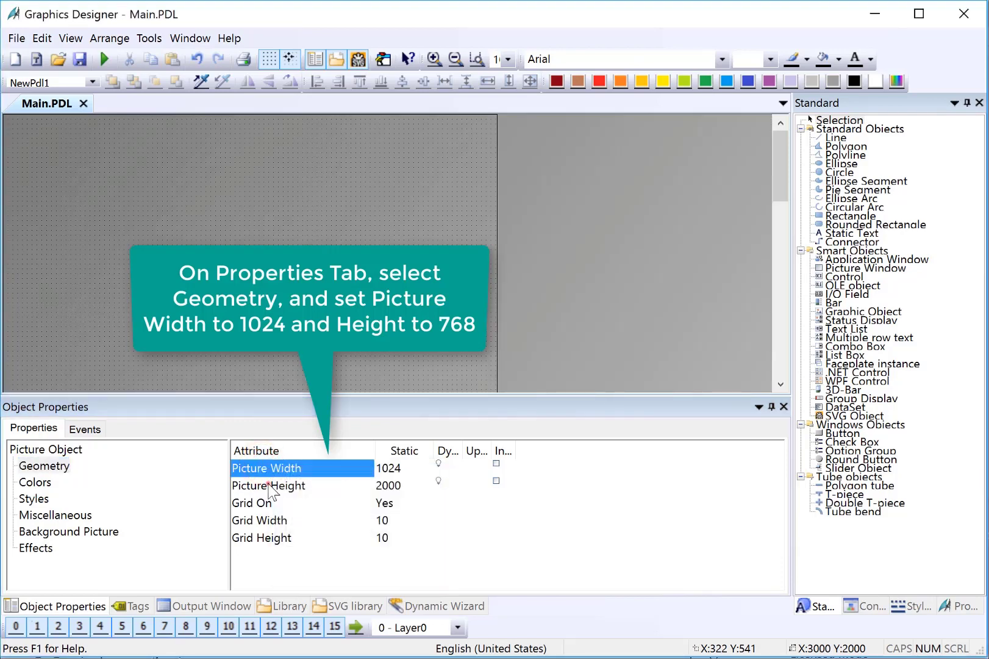
pyautogui.click(268, 484)
pyautogui.doubleClick(268, 486)
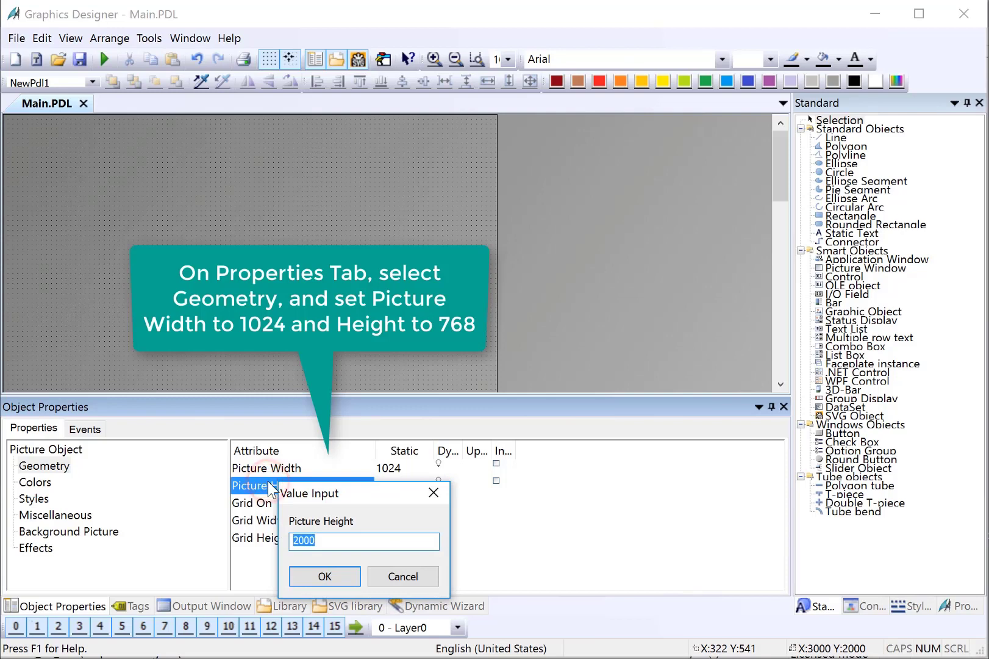
pyautogui.write('768')
pyautogui.press('Return')
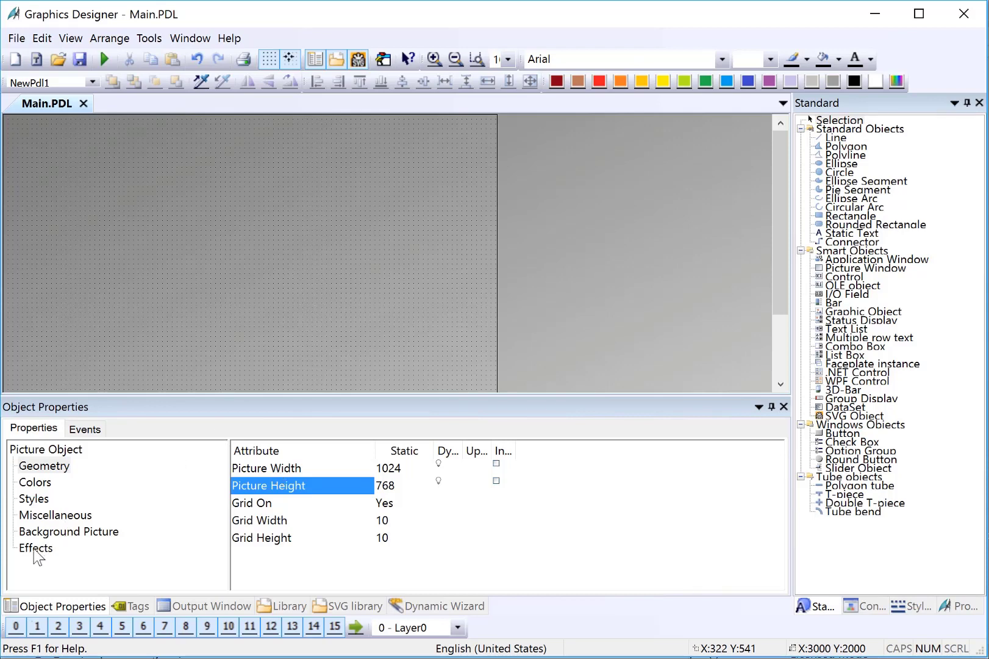
# - Set the picture's Global Color Scheme effect to No and save Main.PDL
pyautogui.click(34, 548)
pyautogui.doubleClick(273, 473)
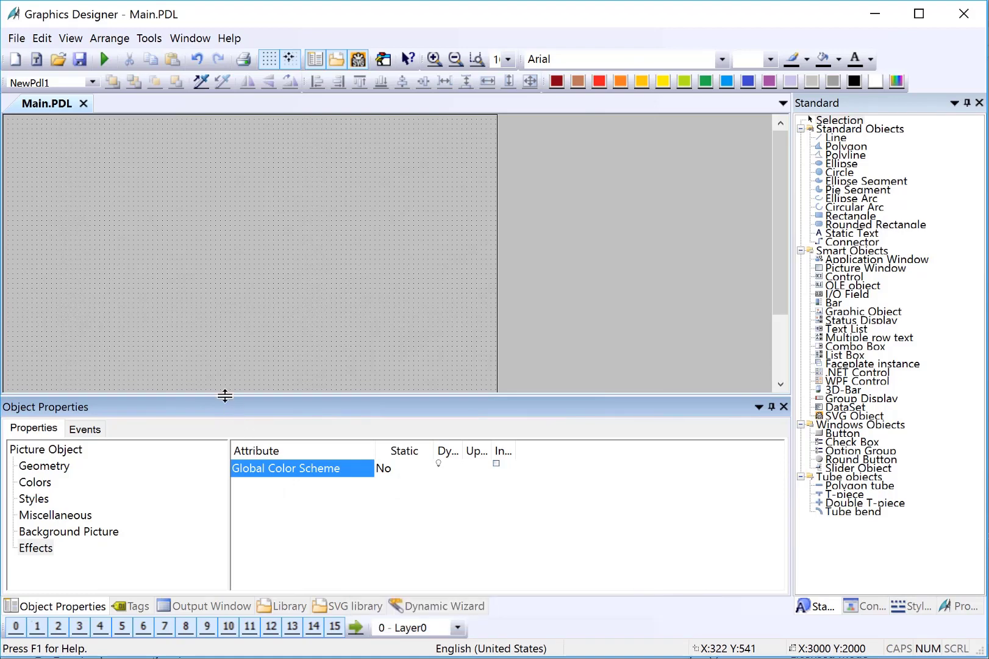
pyautogui.moveTo(225, 395); pyautogui.dragTo(214, 479)
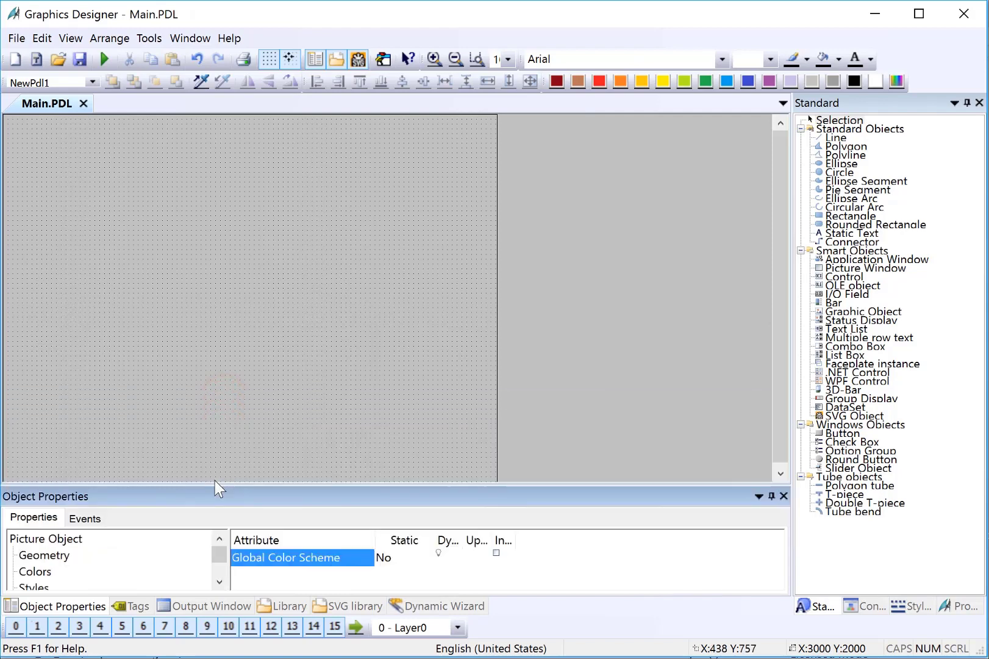
pyautogui.click(78, 59)
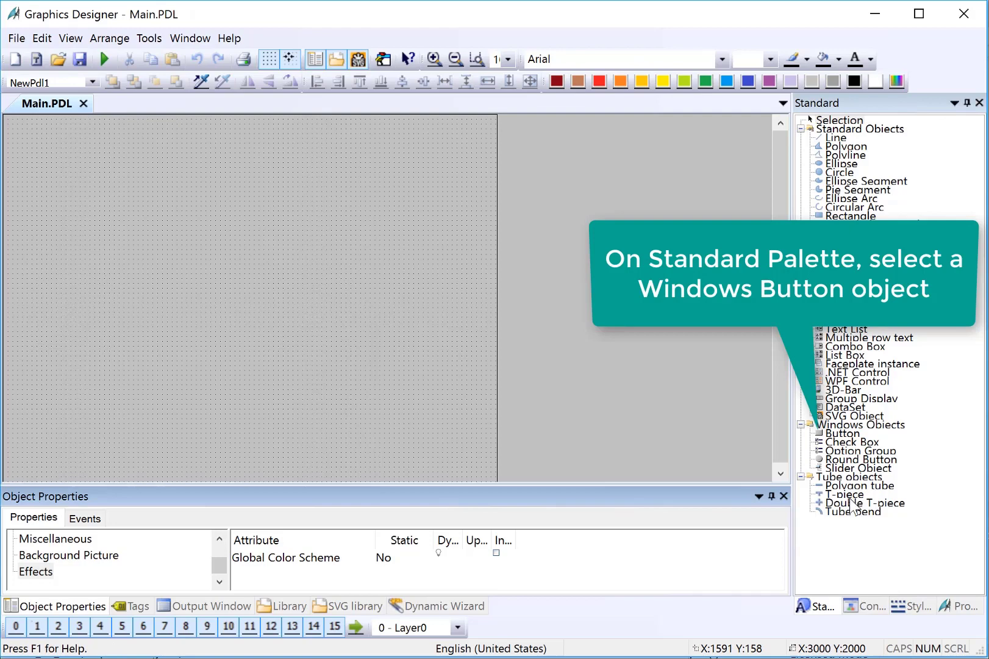
# - Place a Windows button about 160 by 60 at the picture's upper-left corner with the label text "Overview"
pyautogui.click(848, 433)
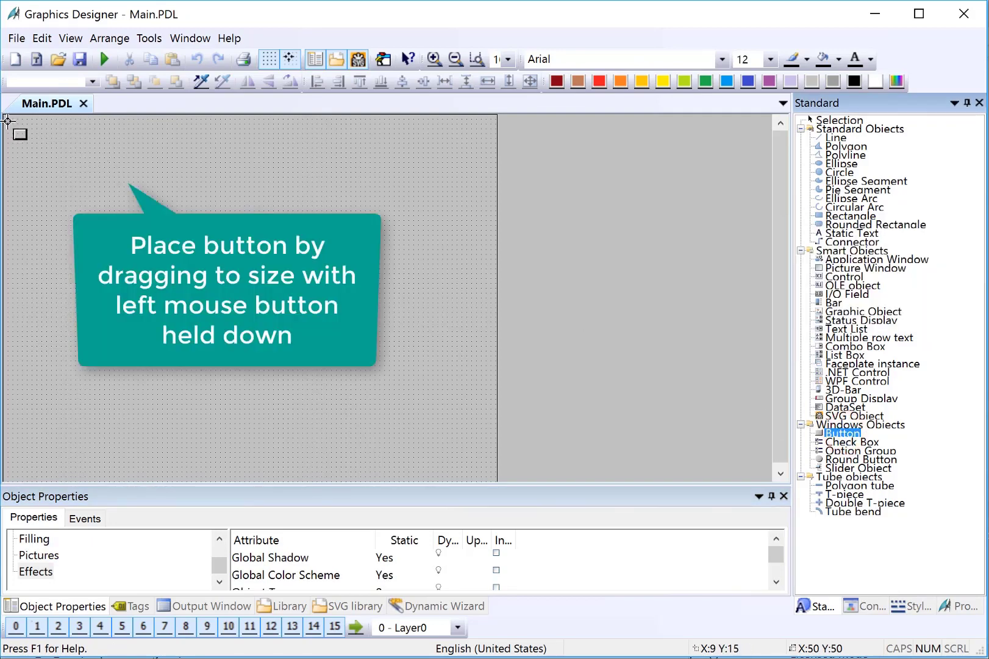
pyautogui.moveTo(8, 119); pyautogui.dragTo(87, 150)
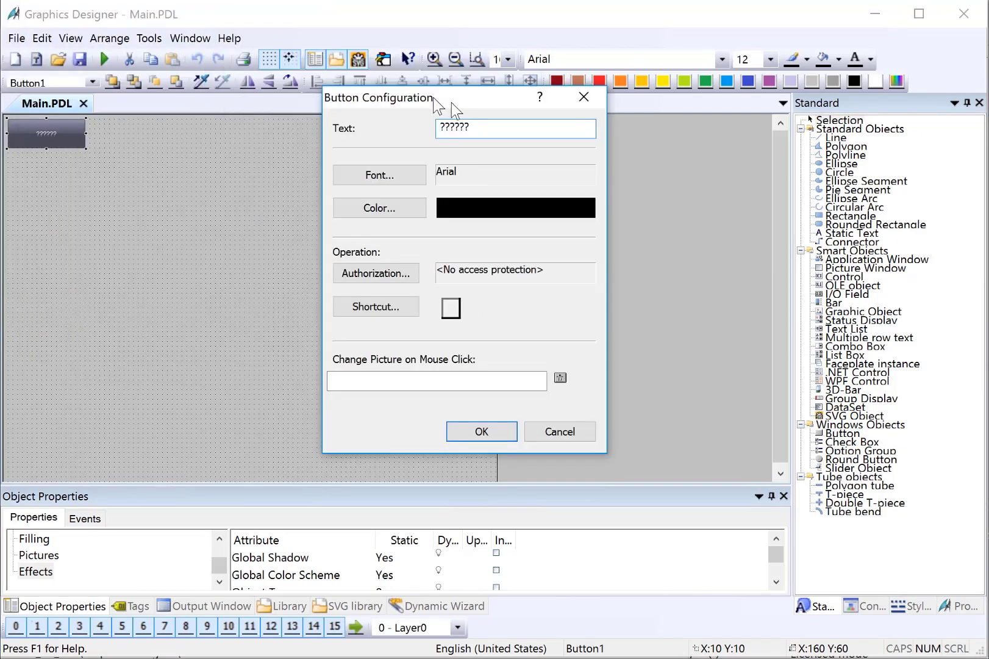
pyautogui.doubleClick(497, 134)
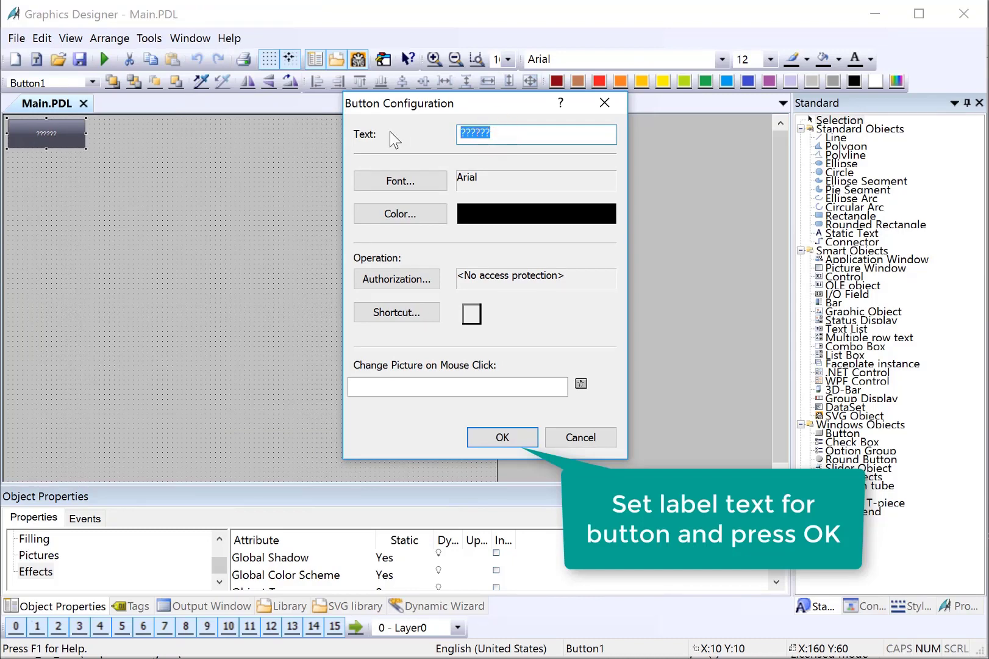
pyautogui.write('Overvi')
pyautogui.press('BackSpace')
pyautogui.write('view')
pyautogui.click(515, 436)
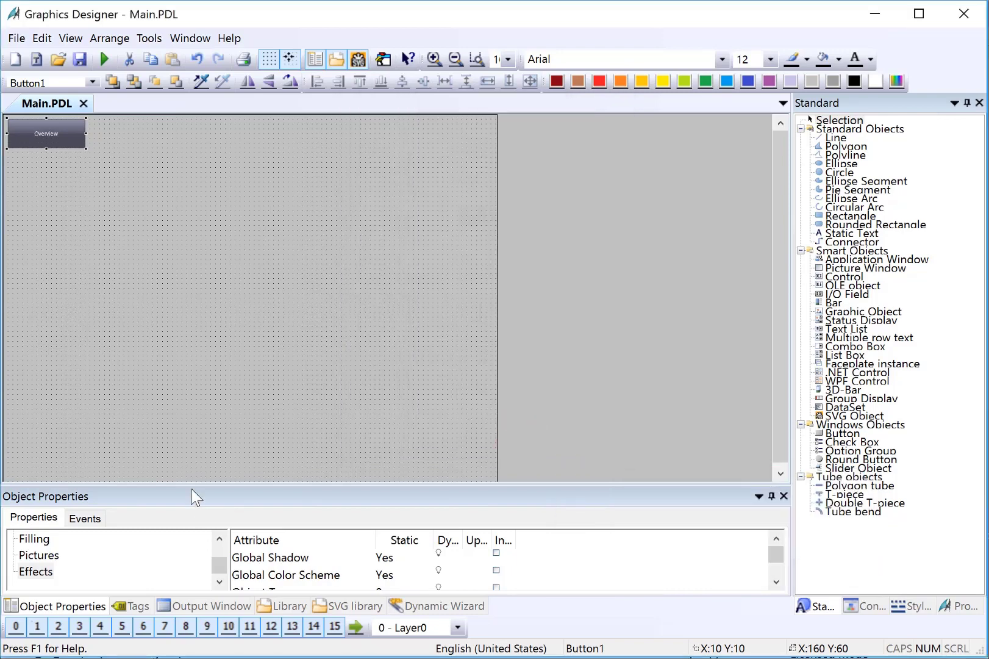
# - Set the Overview button's font size to 24
pyautogui.moveTo(190, 485); pyautogui.dragTo(195, 386)
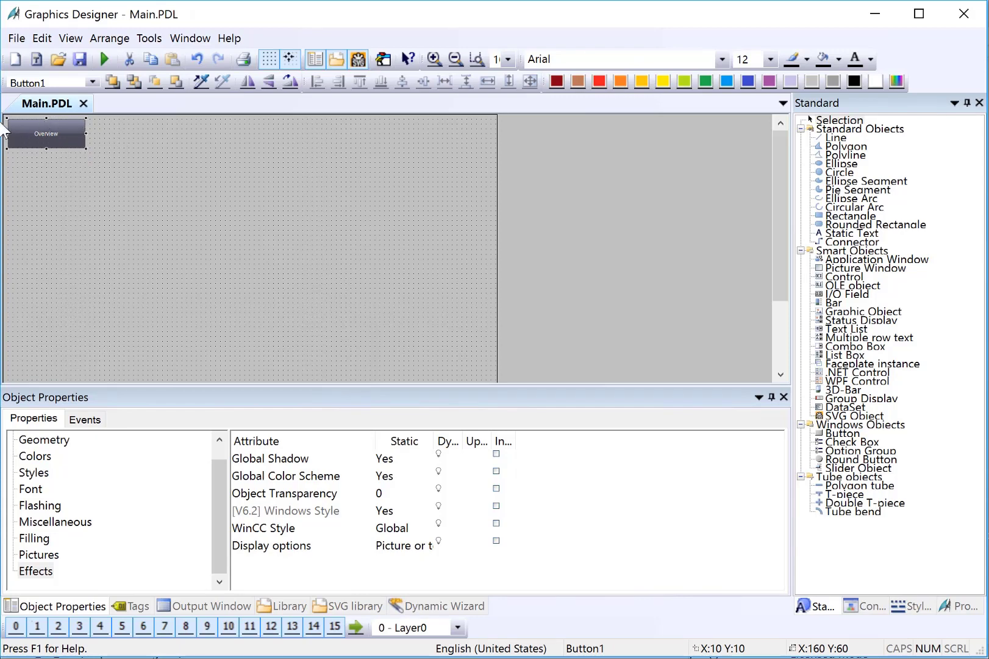
pyautogui.click(30, 488)
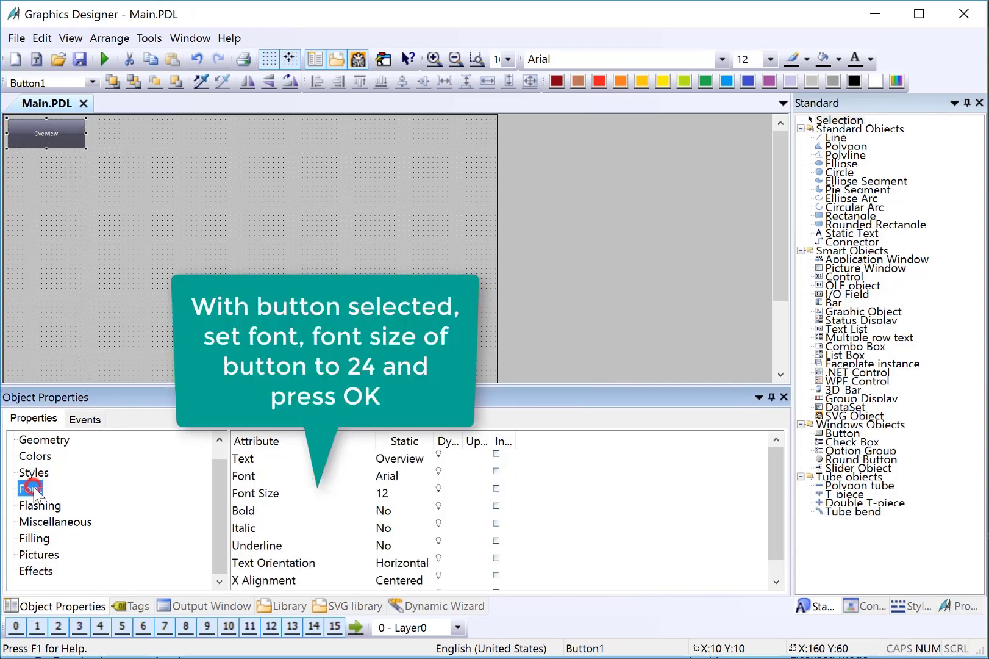
pyautogui.doubleClick(260, 494)
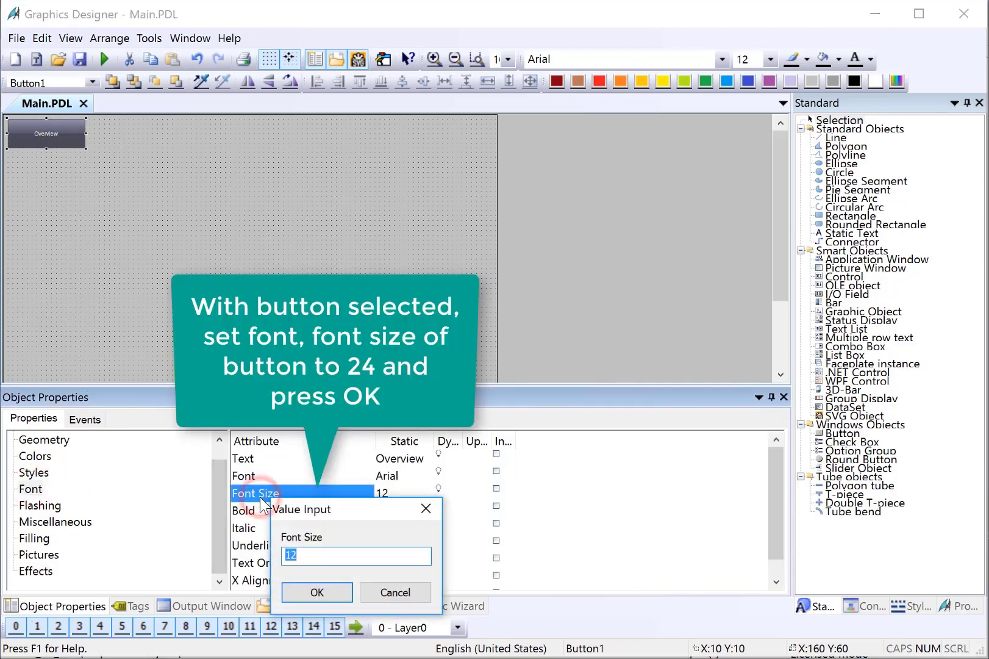
pyautogui.write('24')
pyautogui.press('Return')
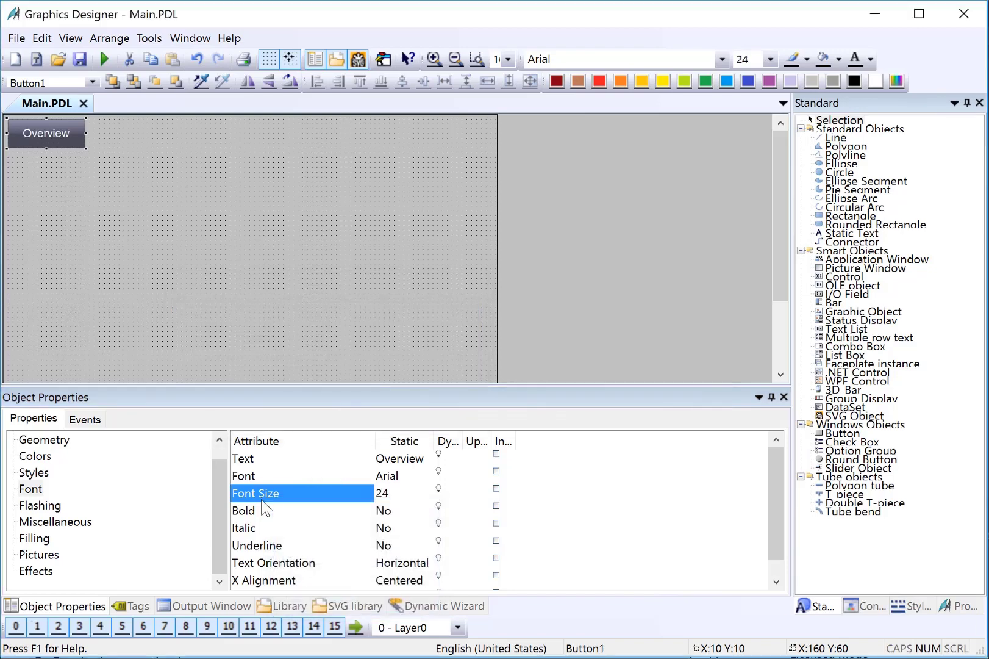
# - Duplicate the Overview button twice to build a row of three adjacent buttons along the picture's upper edge
pyautogui.rightClick(74, 129)
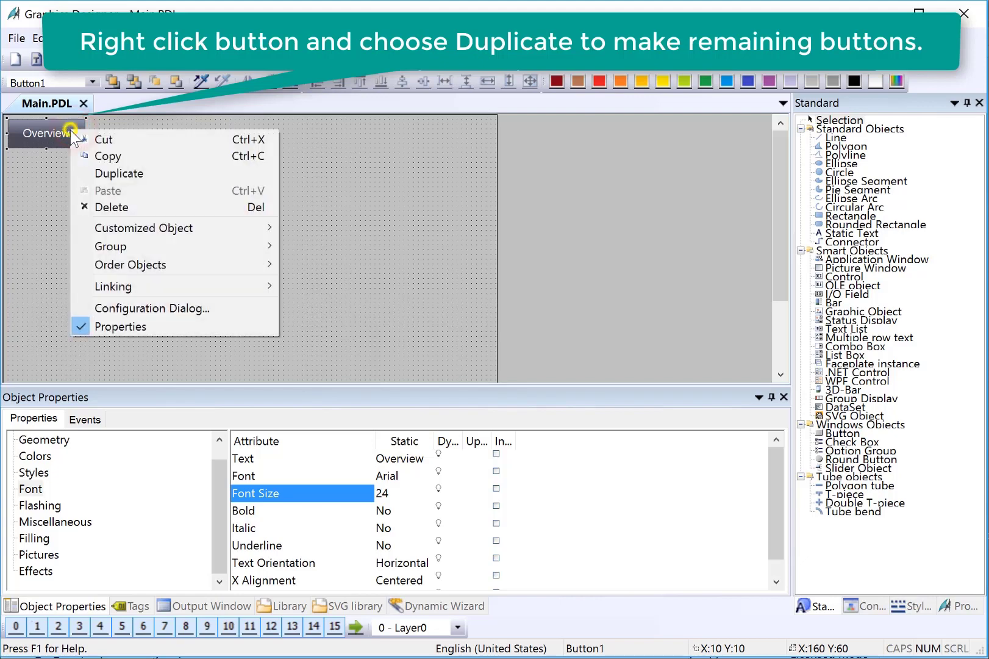
pyautogui.click(116, 173)
pyautogui.moveTo(84, 155); pyautogui.dragTo(221, 144)
pyautogui.rightClick(140, 138)
pyautogui.click(179, 176)
# - Duplicate the three buttons together and place the copies beside them to form a row of six
pyautogui.moveTo(261, 190); pyautogui.dragTo(80, 123)
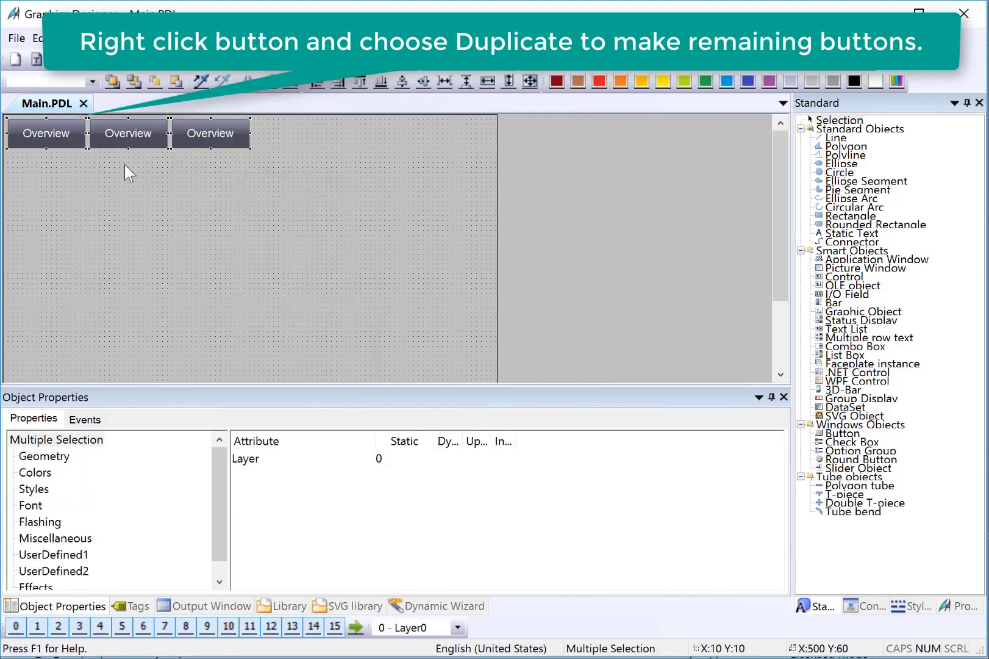
pyautogui.rightClick(208, 139)
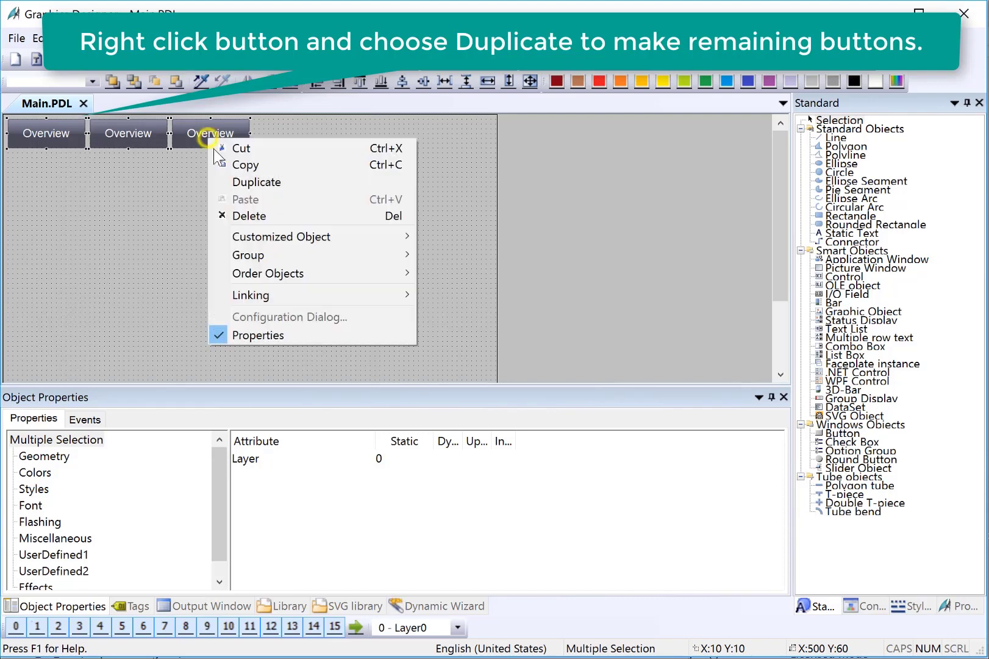
pyautogui.click(233, 177)
pyautogui.moveTo(217, 148); pyautogui.dragTo(451, 136)
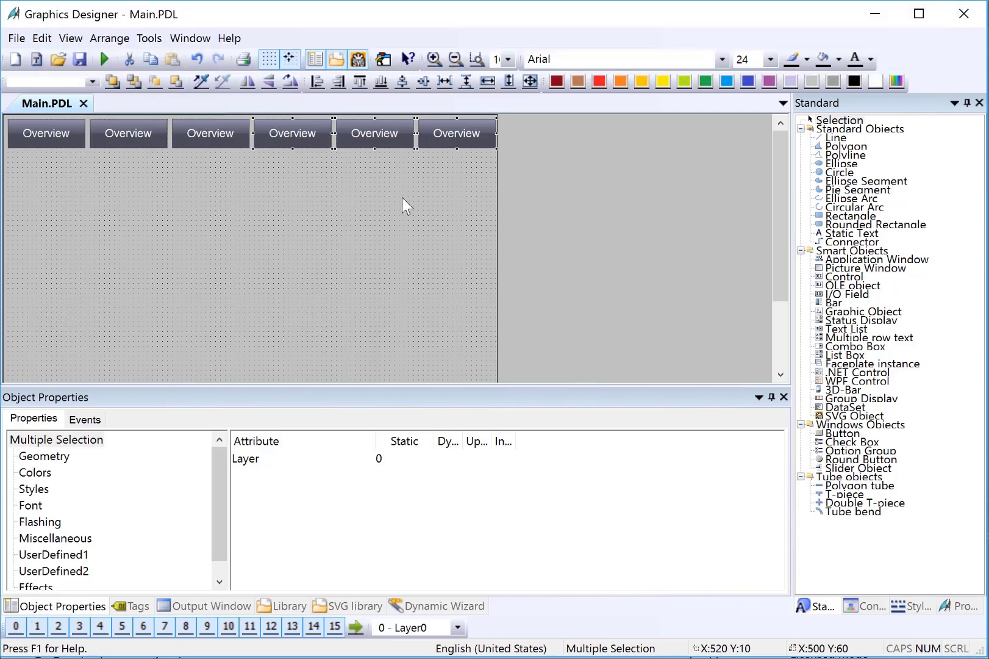
pyautogui.click(476, 193)
# - Nudge the first button left to X 6 and the last button left to X 858
pyautogui.click(46, 136)
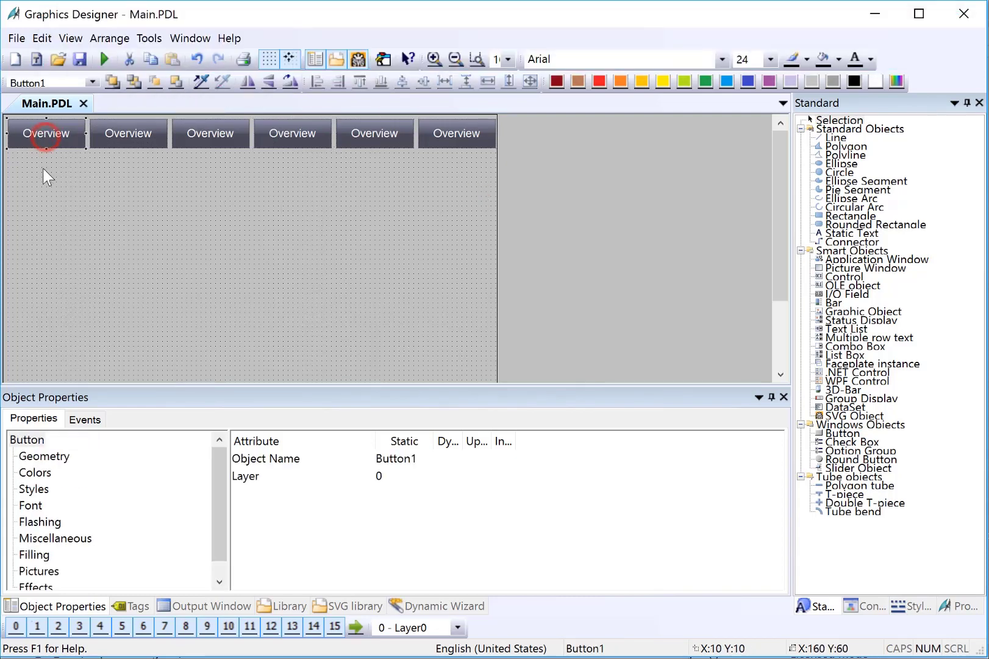
pyautogui.press('Left')
pyautogui.press('Left')
pyautogui.press('Left')
pyautogui.press('Left')
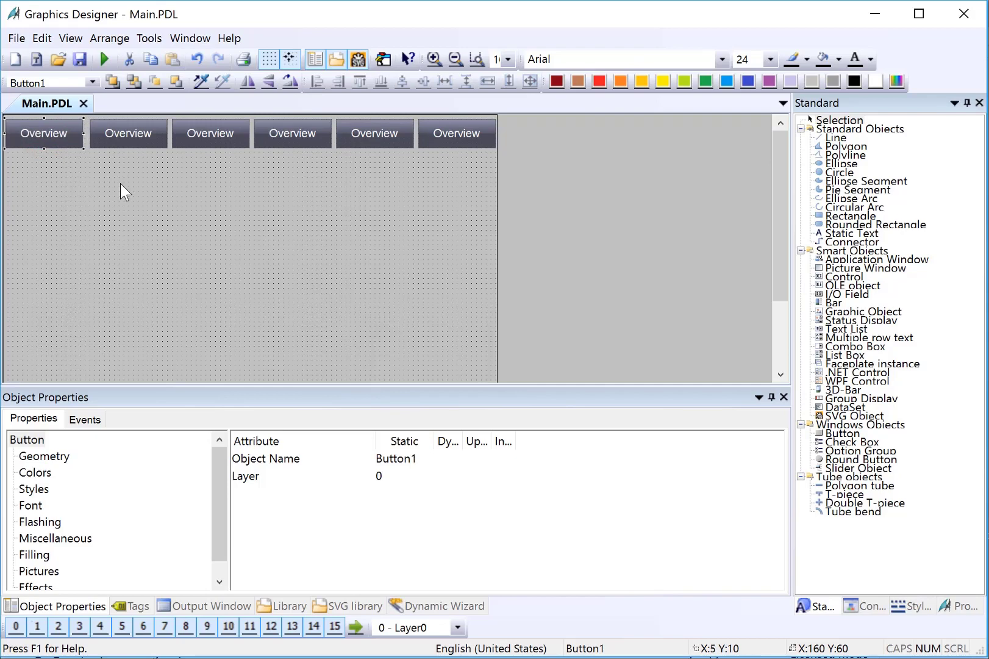
pyautogui.click(458, 134)
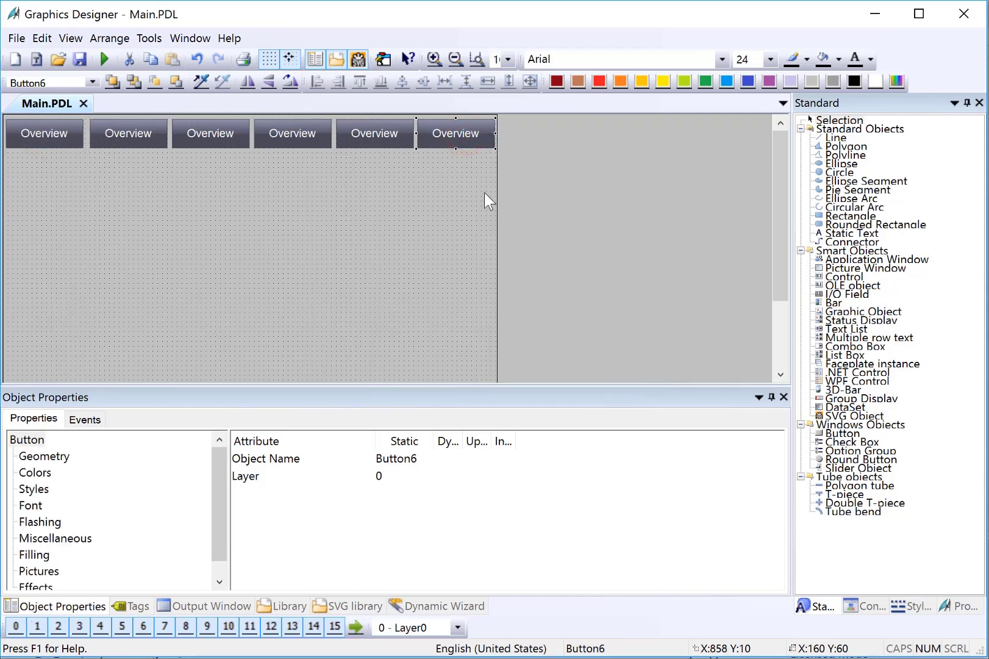
# - Select all six buttons and space them evenly in the horizontal direction
pyautogui.moveTo(485, 193); pyautogui.dragTo(5, 116)
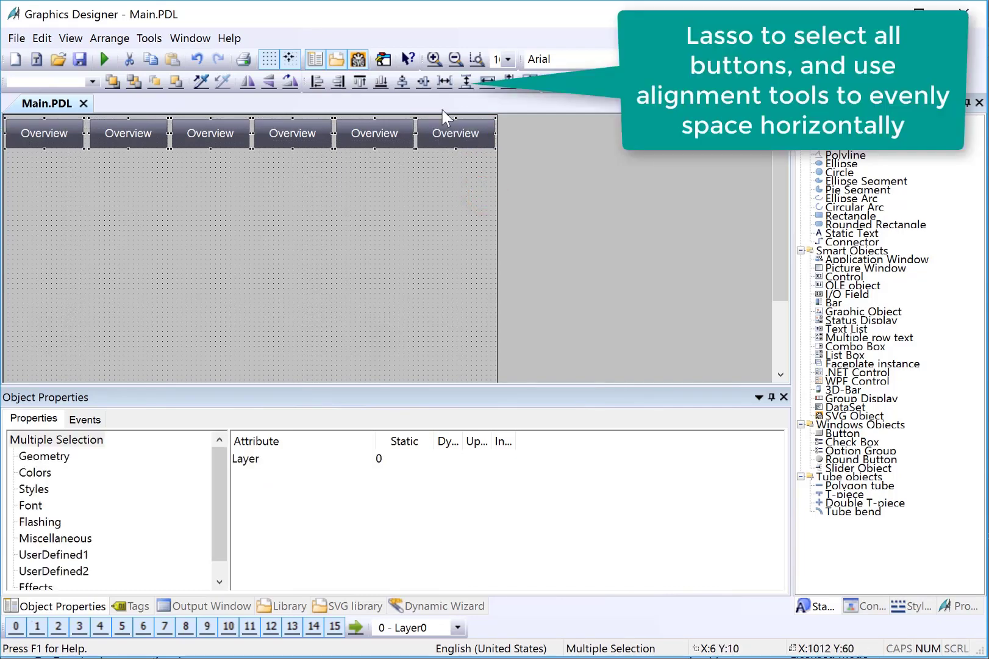
pyautogui.click(443, 79)
pyautogui.click(231, 255)
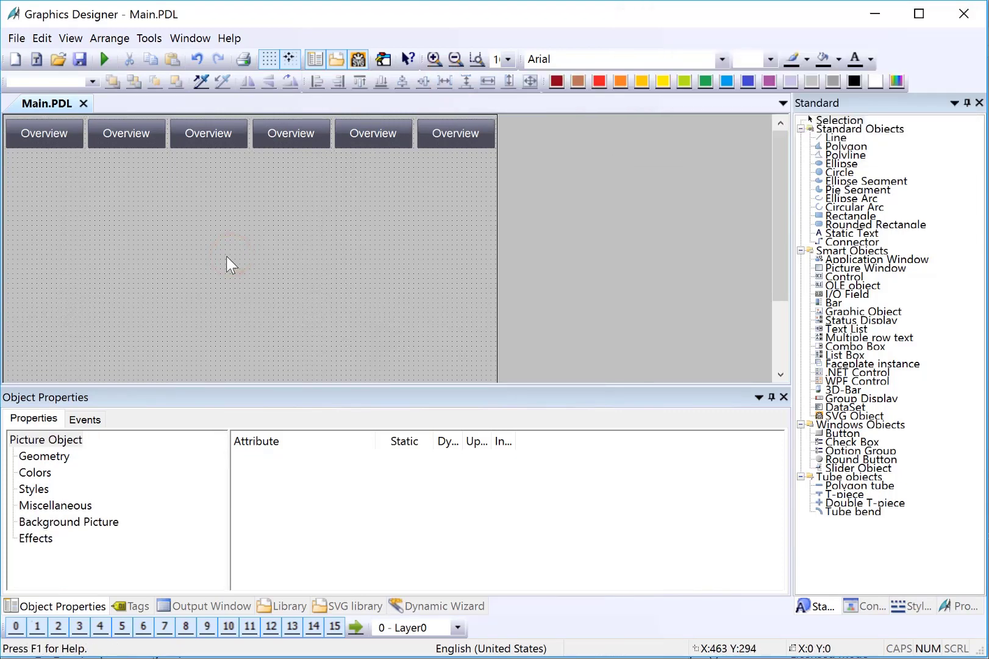
# - Change the text of the second button in the row to Detail
pyautogui.click(126, 137)
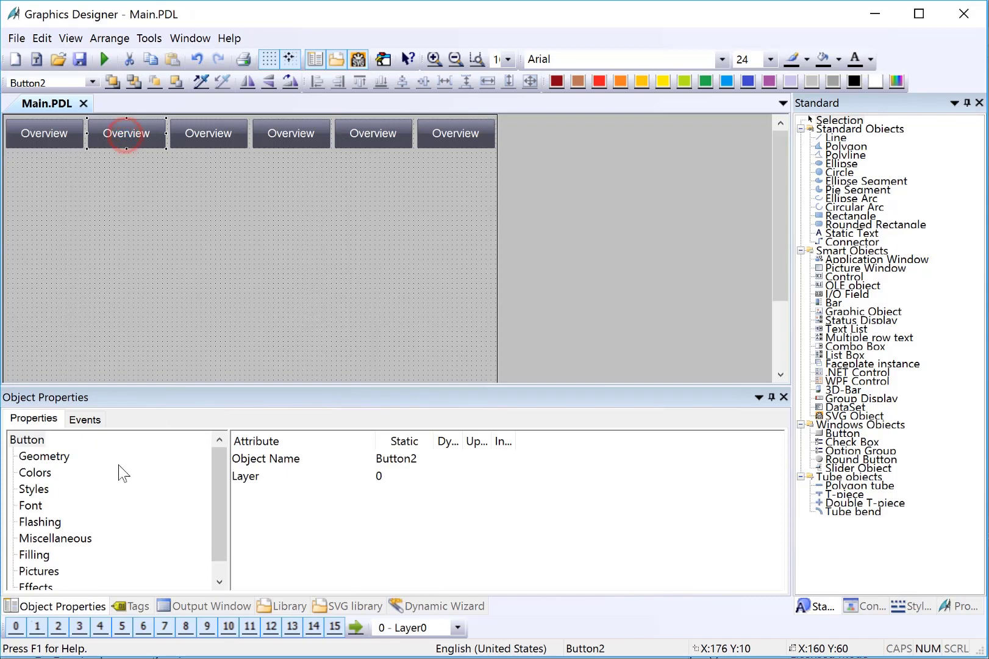
pyautogui.click(28, 506)
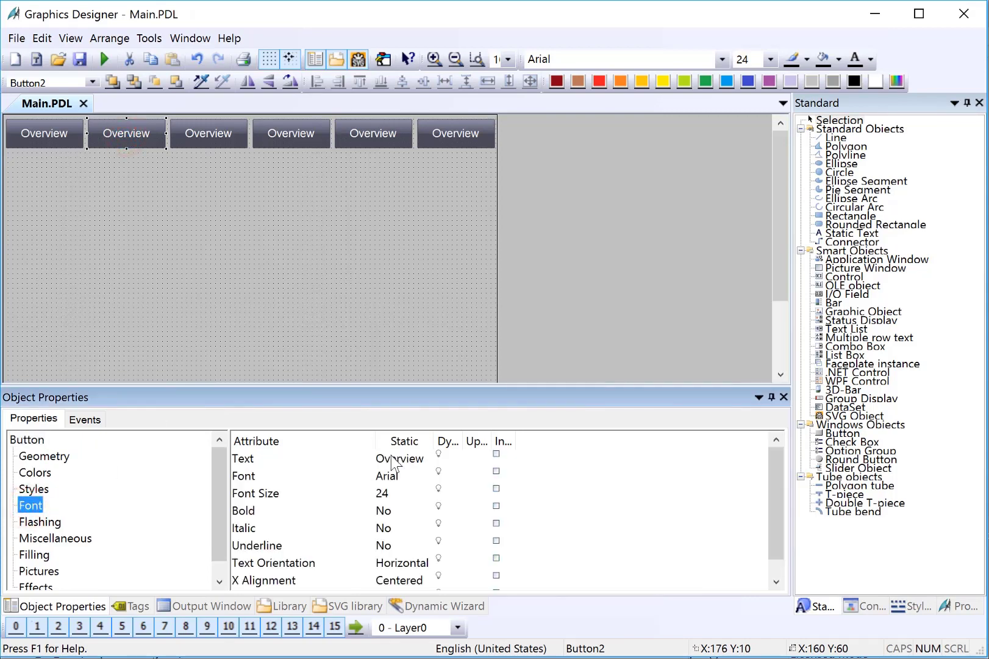
pyautogui.doubleClick(391, 457)
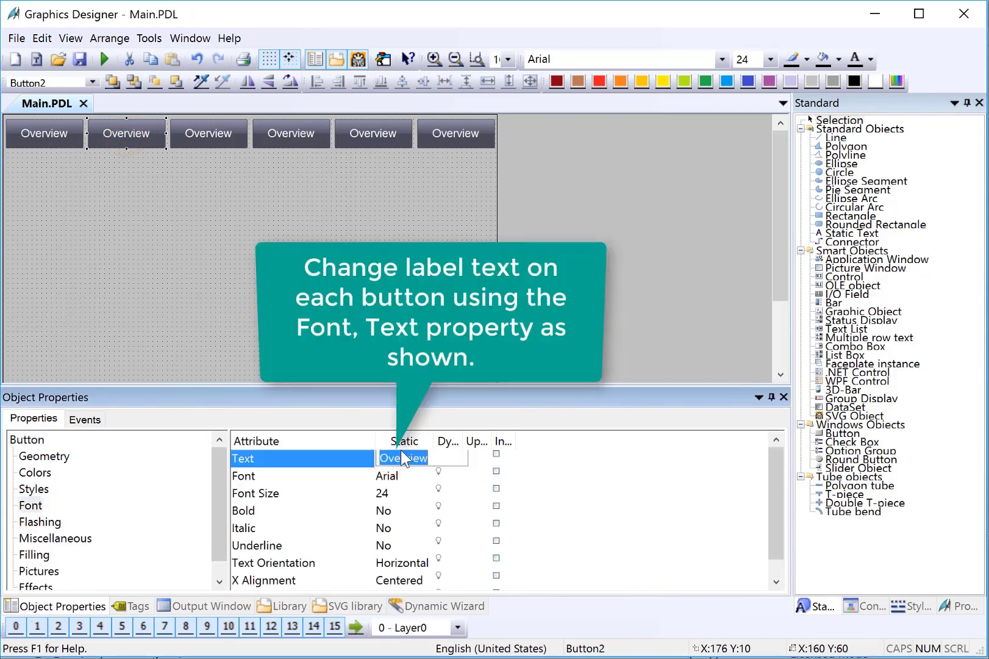
pyautogui.write('Detail')
pyautogui.press('Return')
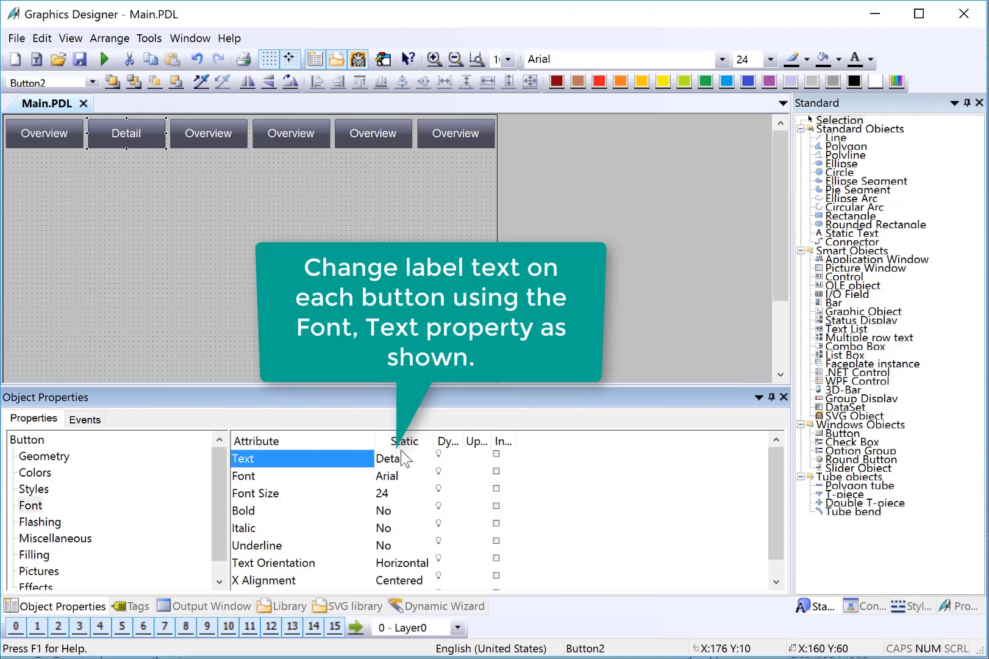
# - Change the third button's text to Admin through its configuration dialog
pyautogui.click(194, 136)
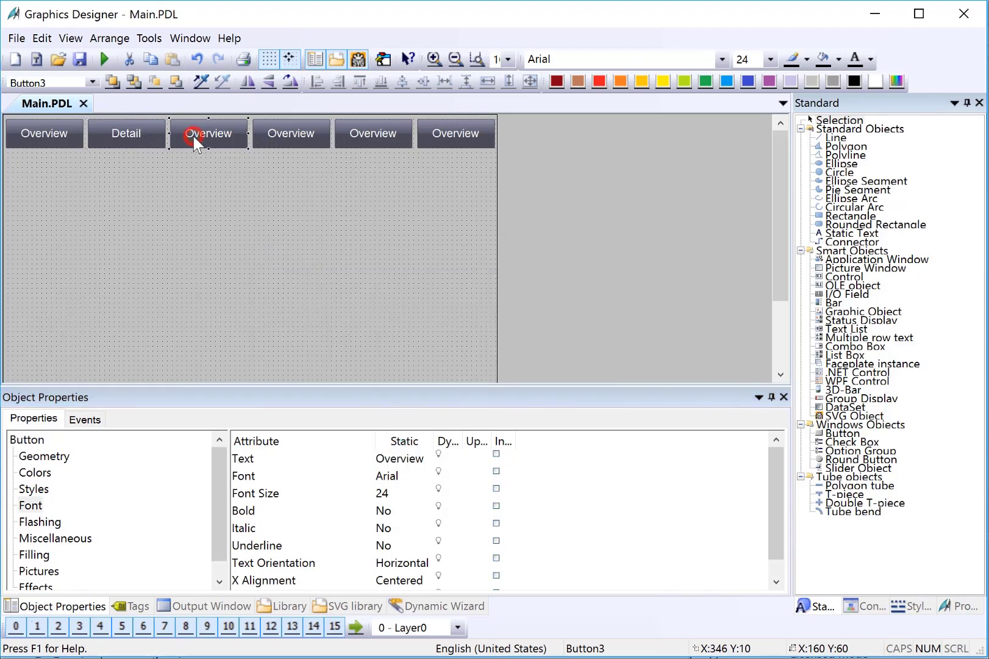
pyautogui.rightClick(194, 136)
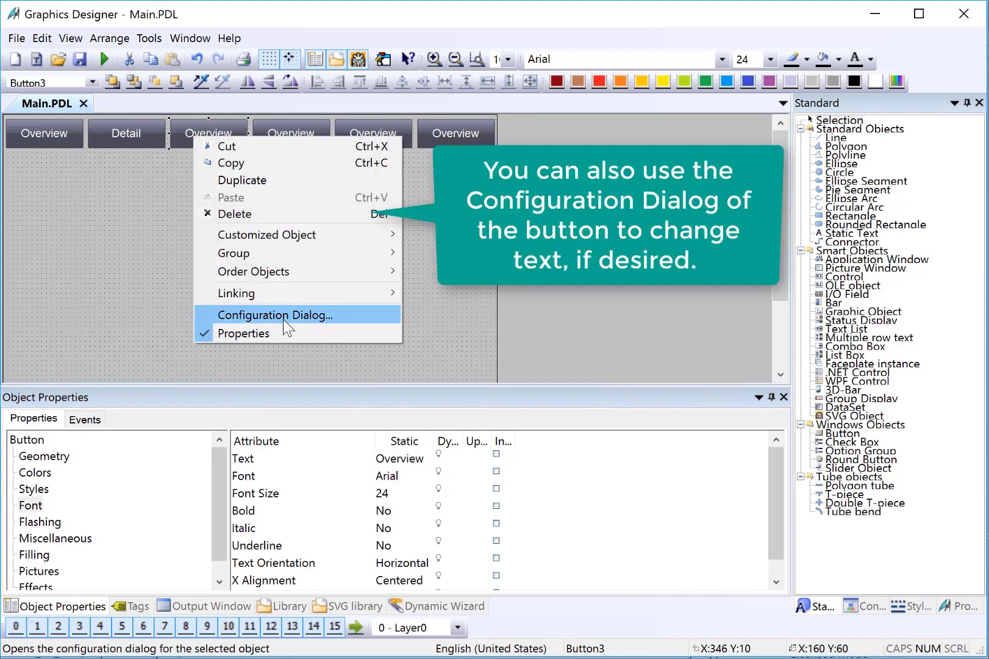
pyautogui.click(283, 316)
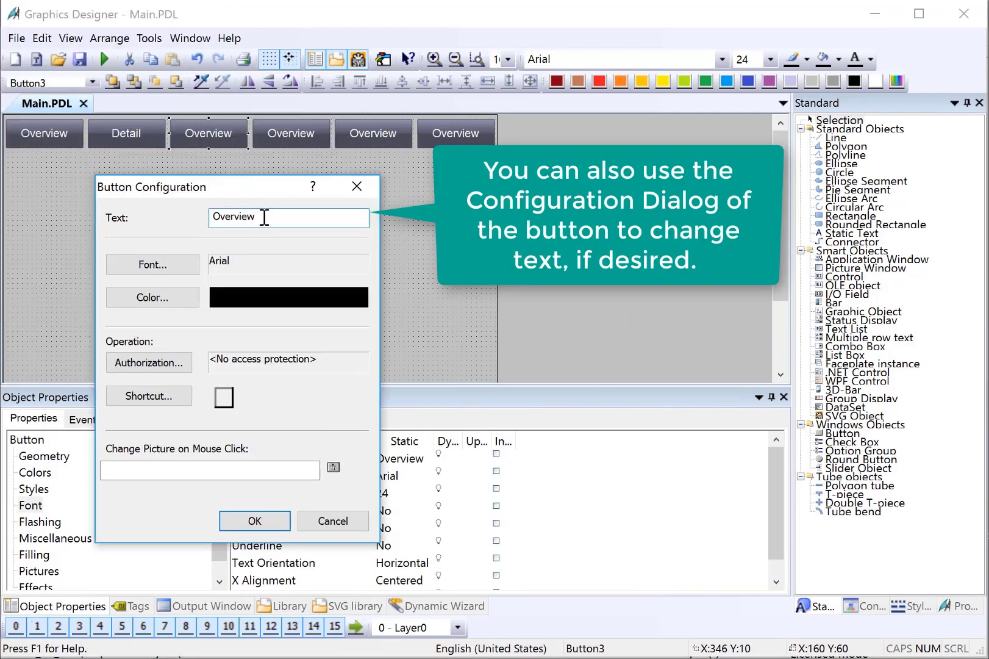
pyautogui.doubleClick(264, 217)
pyautogui.write('Admin')
pyautogui.press('Return')
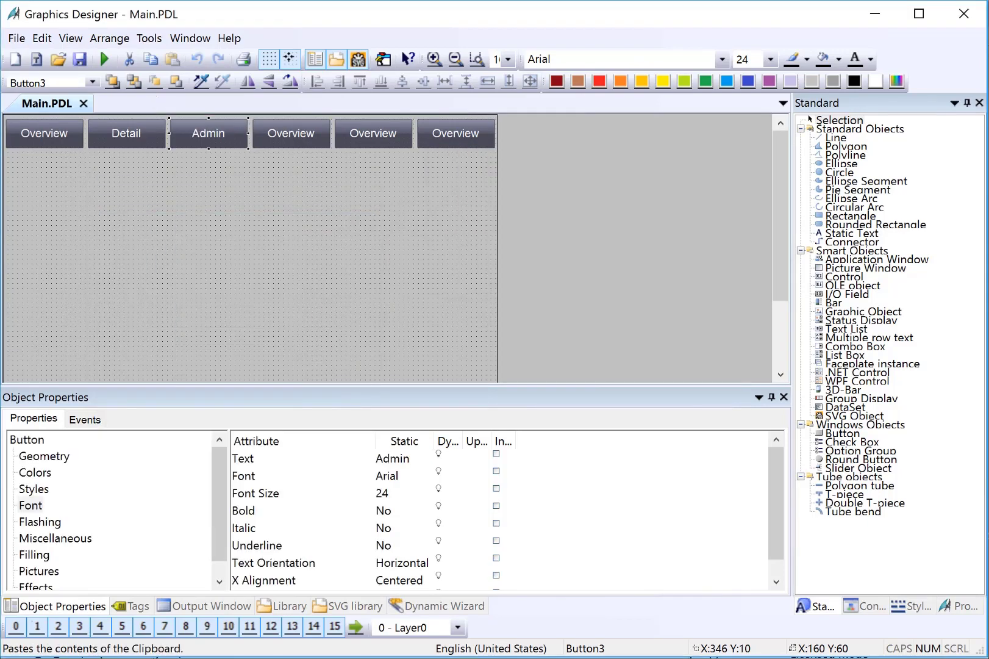
# - Change the text of the fourth button in the row to Alarms
pyautogui.click(274, 135)
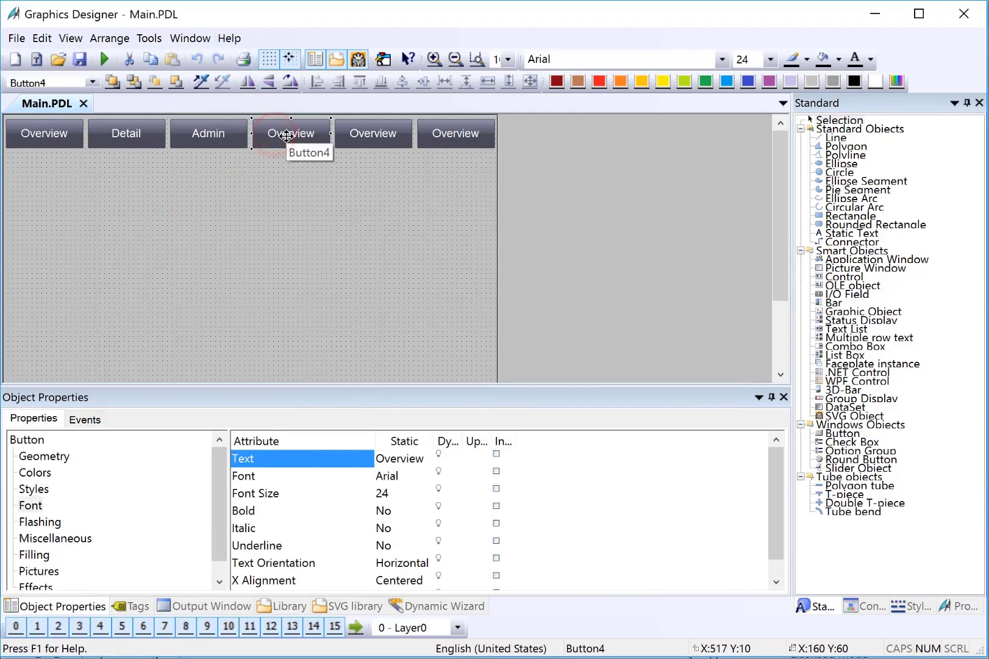
pyautogui.doubleClick(390, 458)
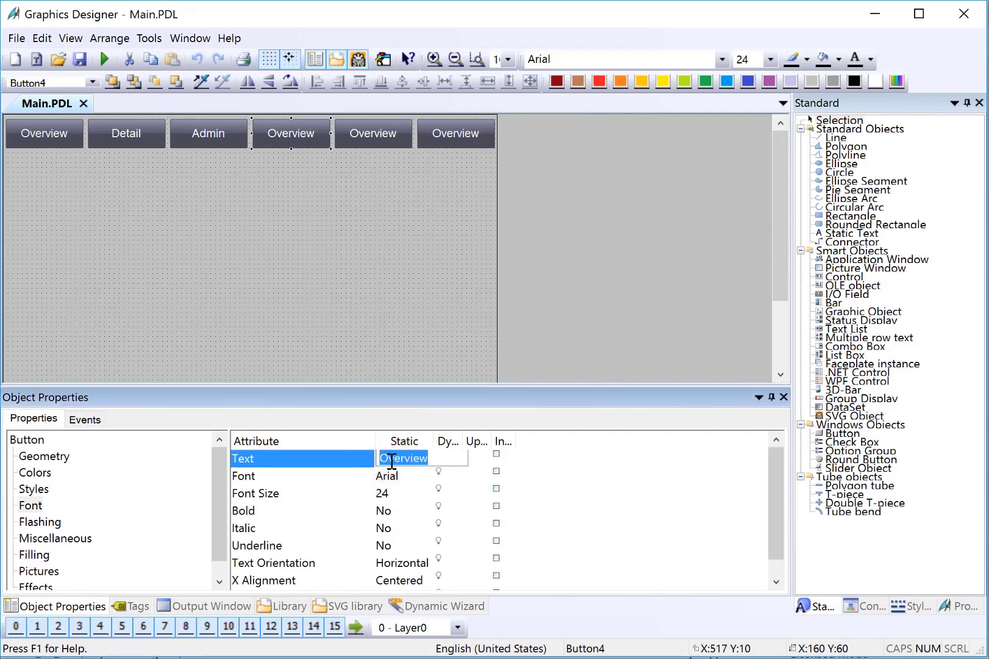
pyautogui.write('Alarms')
pyautogui.press('Return')
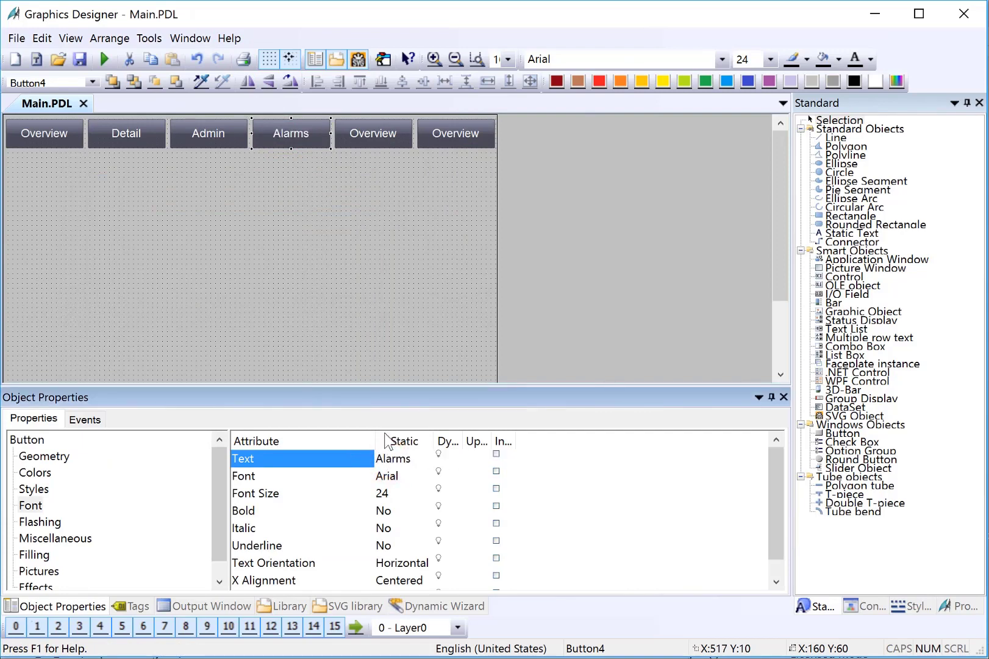
# - Change the text of the fifth button in the row to Trends
pyautogui.click(358, 135)
pyautogui.doubleClick(387, 457)
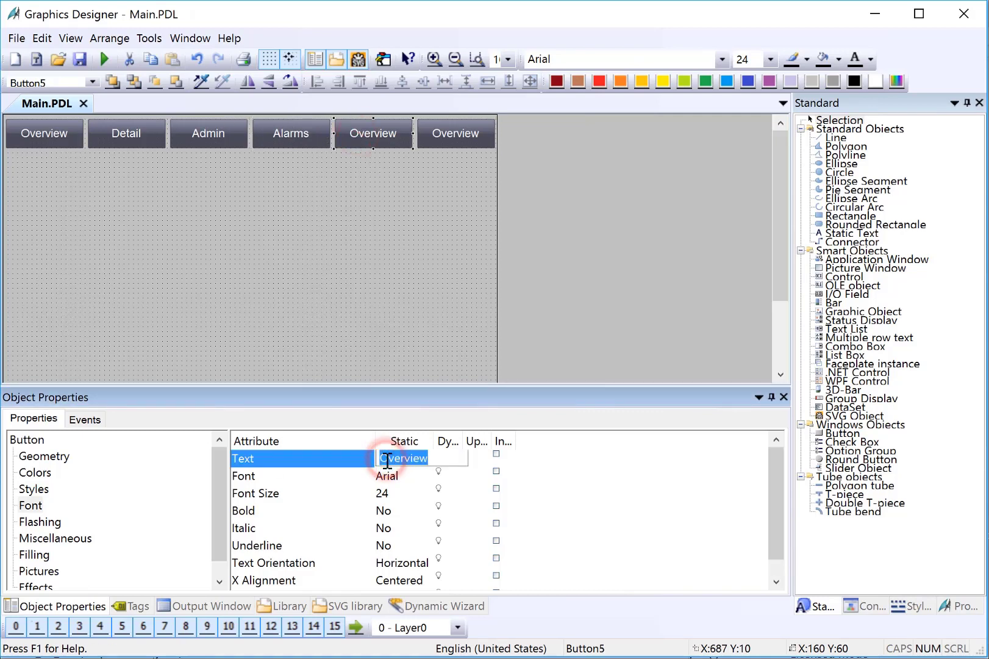
pyautogui.write('Trend')
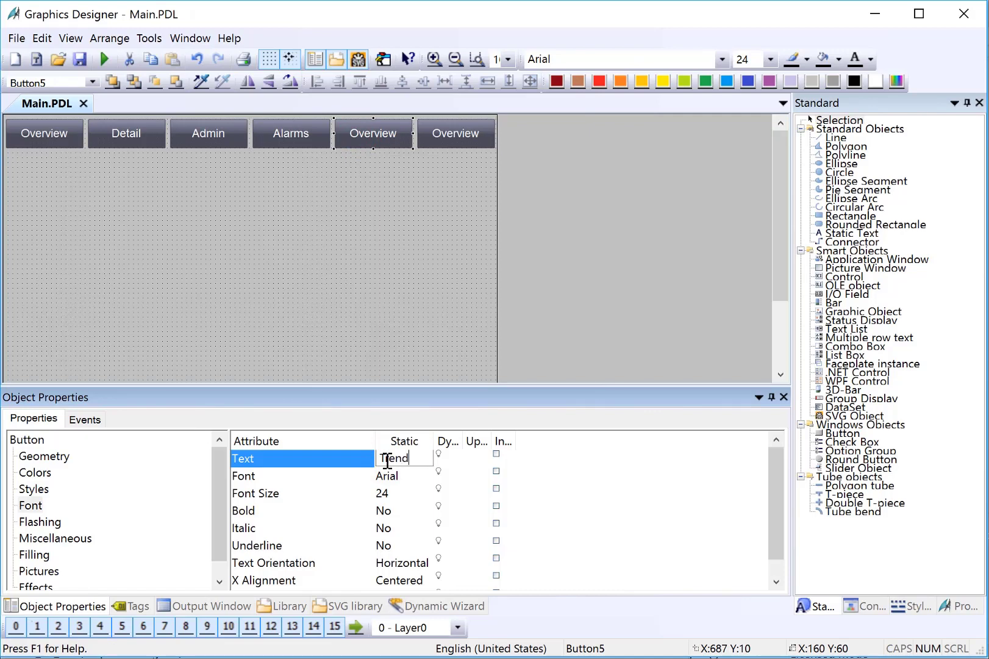
pyautogui.write('s')
pyautogui.press('Return')
# - Change the text of the last button in the row to Stop RT
pyautogui.click(449, 132)
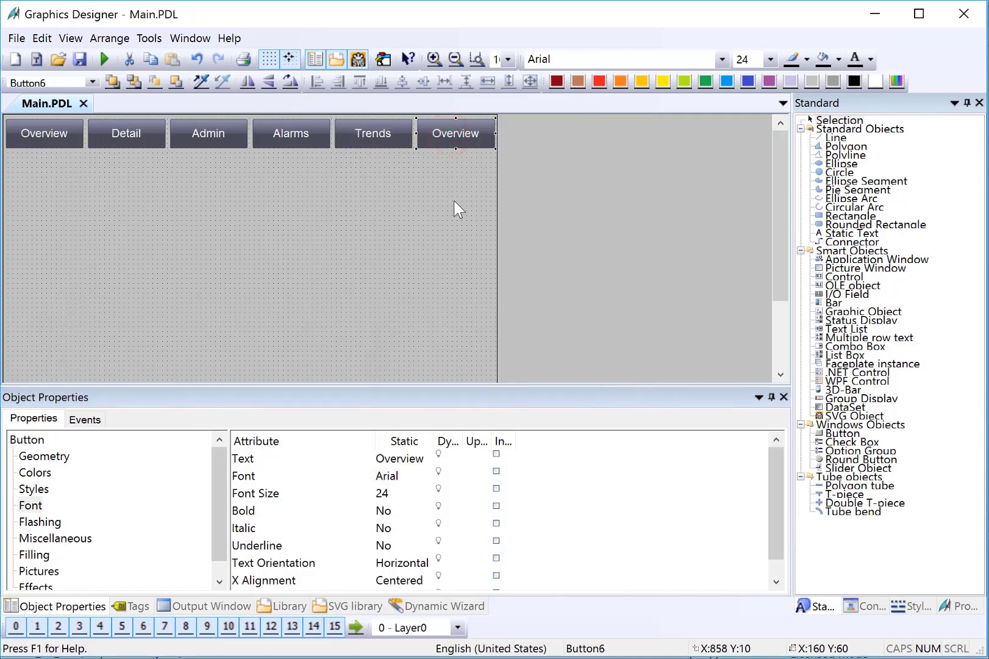
pyautogui.doubleClick(399, 461)
pyautogui.write('Stop')
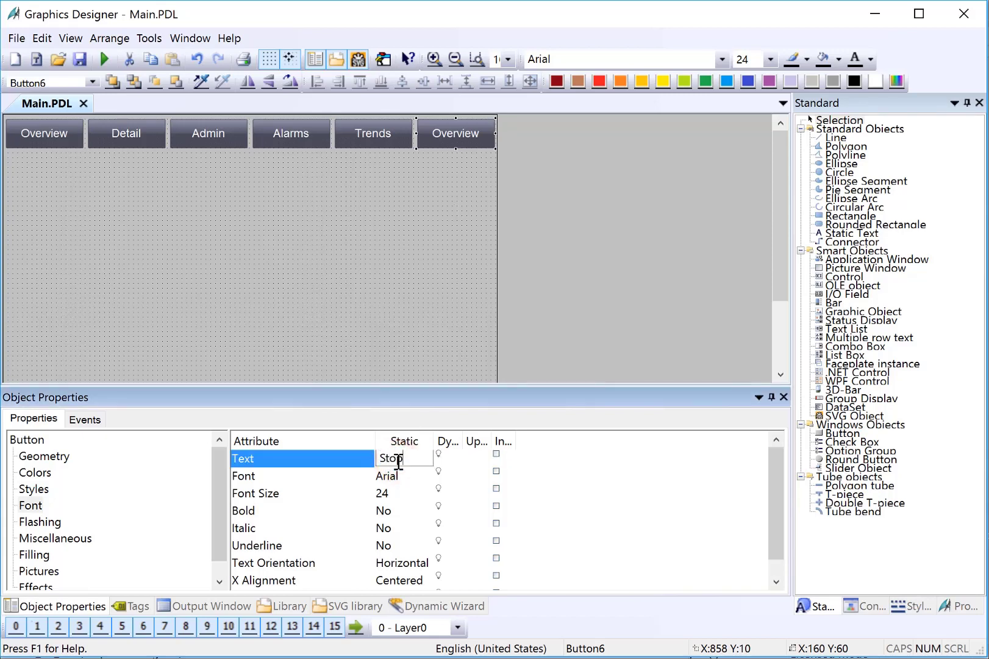
pyautogui.write(' RT')
pyautogui.press('Return')
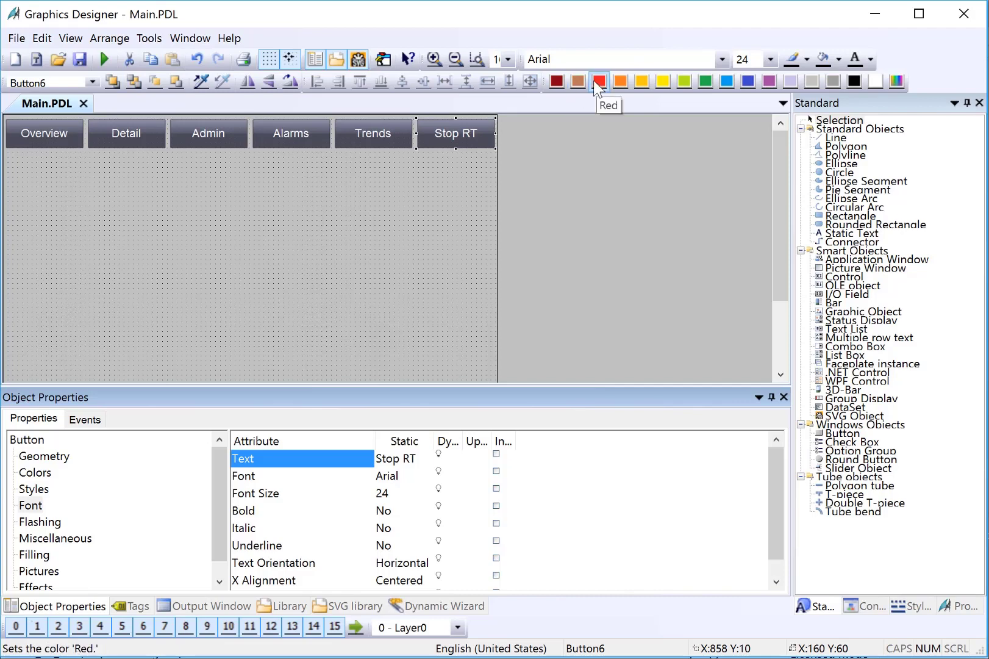
# - Set Global Color Scheme to No for the Stop RT button and color its background red
pyautogui.moveTo(218, 505); pyautogui.dragTo(166, 573)
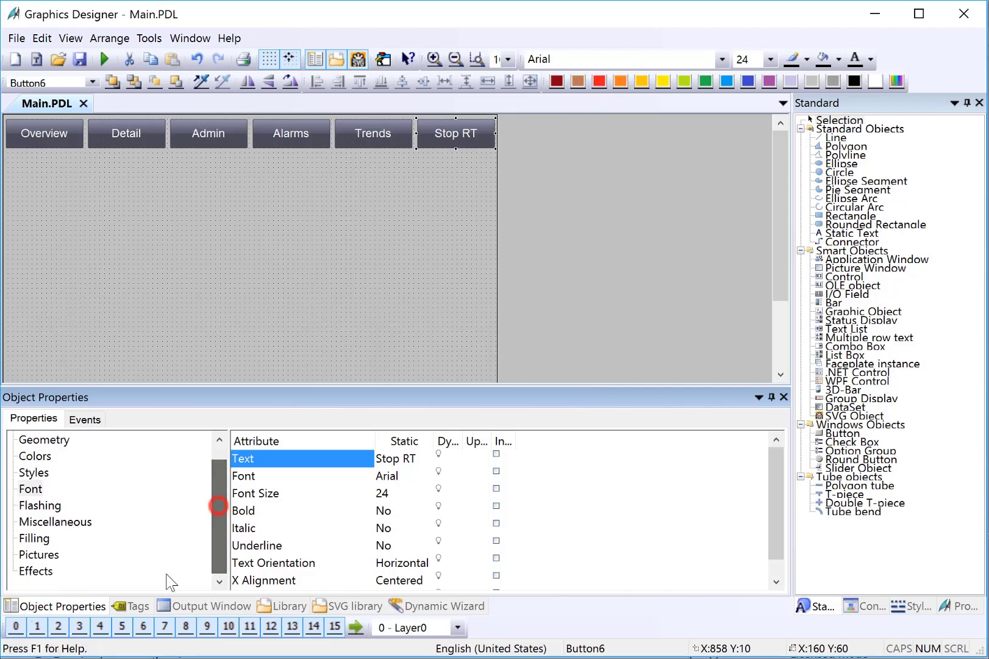
pyautogui.click(36, 571)
pyautogui.click(262, 481)
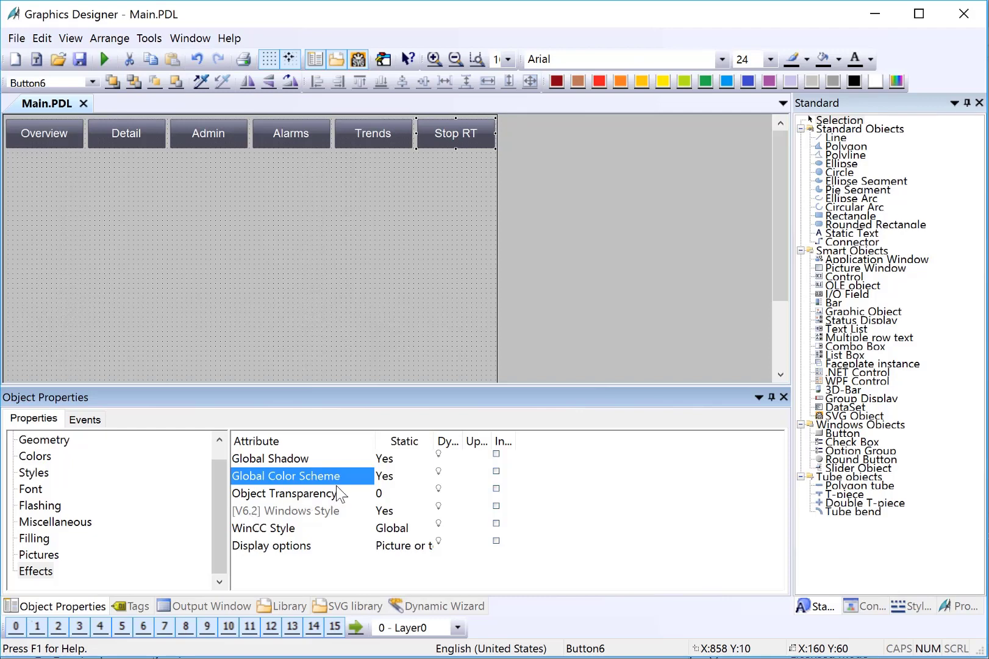
pyautogui.click(600, 85)
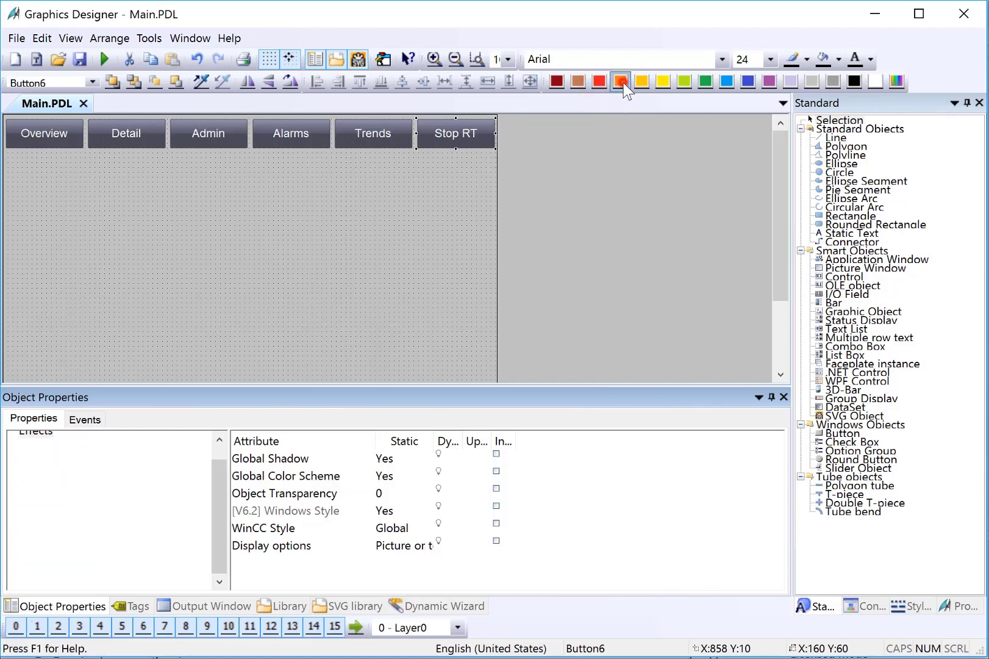
pyautogui.click(598, 83)
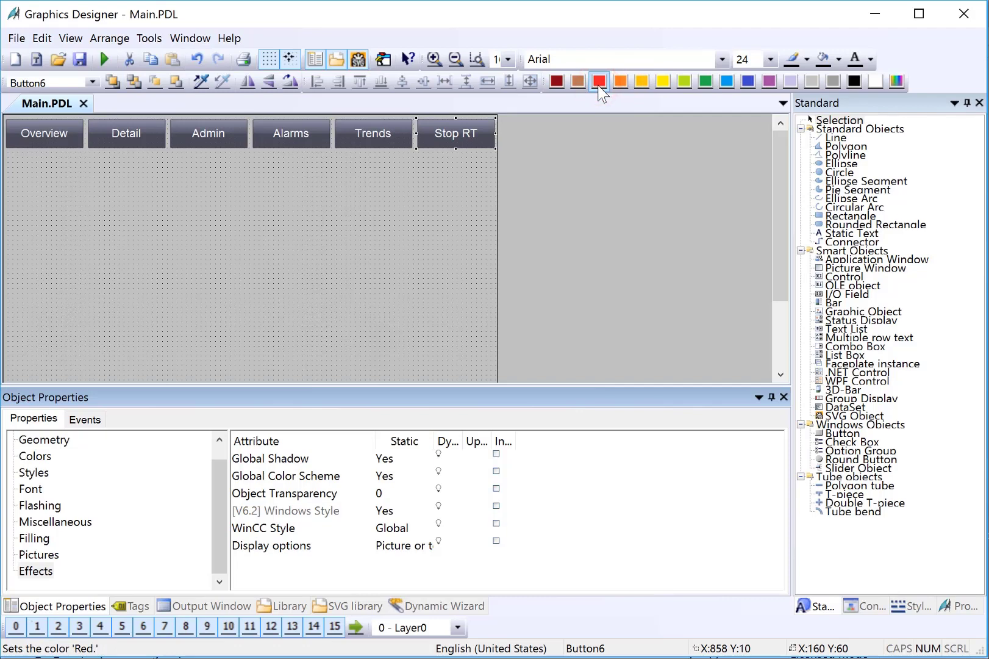
pyautogui.click(316, 477)
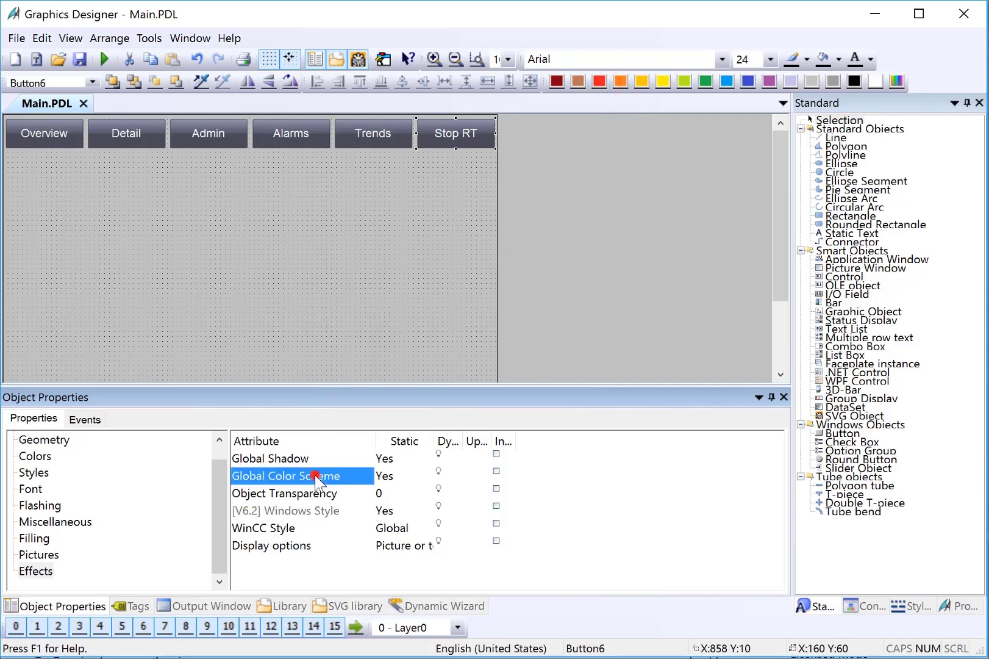
pyautogui.doubleClick(316, 478)
pyautogui.click(625, 83)
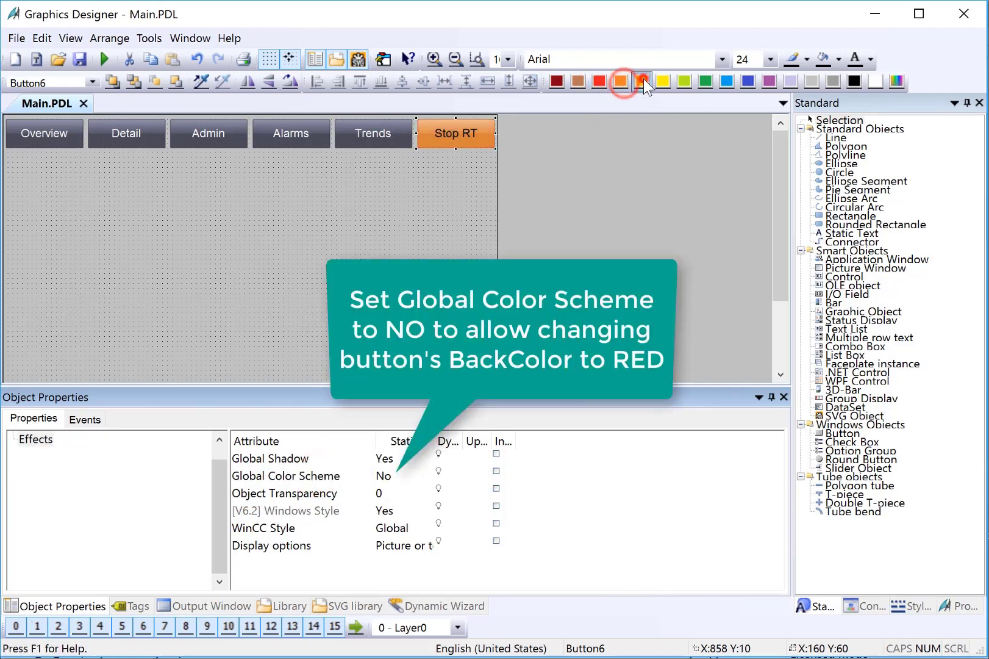
pyautogui.click(600, 82)
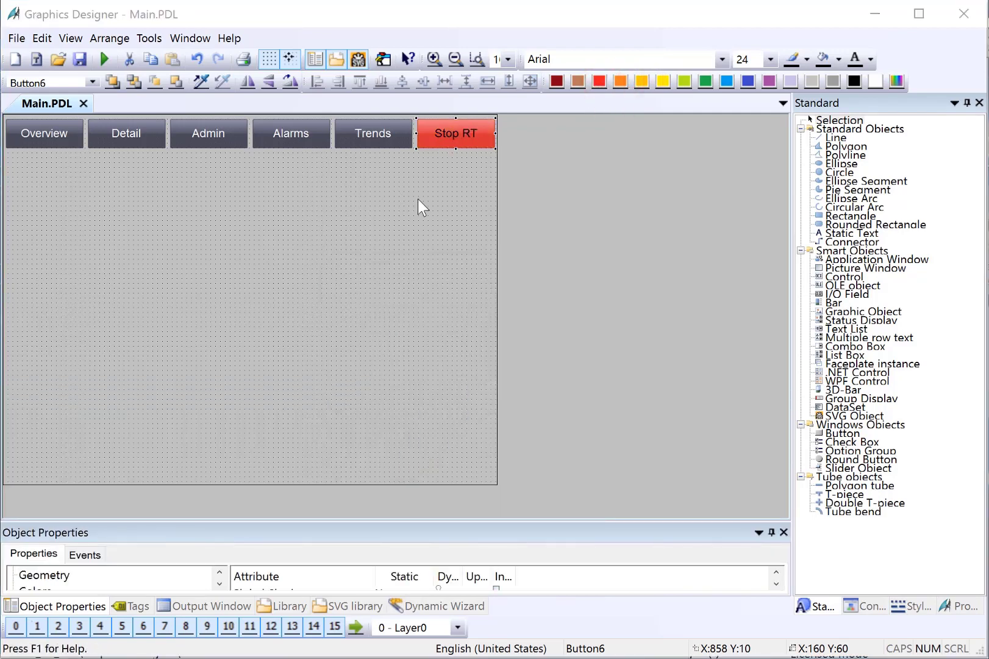
# - Draw a picture window about 1000 by 590 below the button row, starting at about X 10, Y 90
pyautogui.click(862, 268)
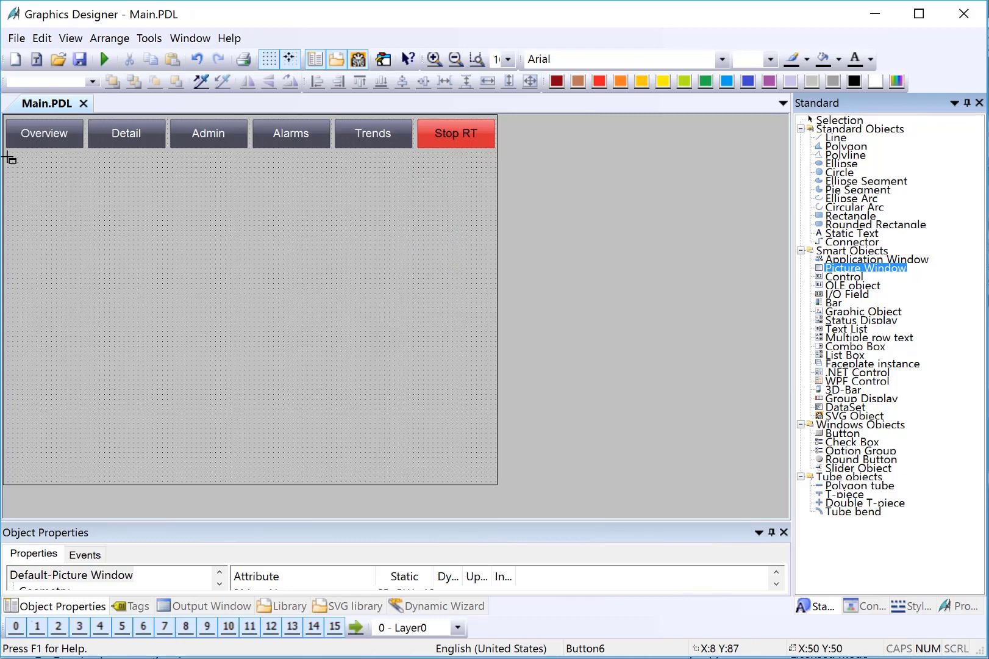
pyautogui.moveTo(9, 158); pyautogui.dragTo(495, 444)
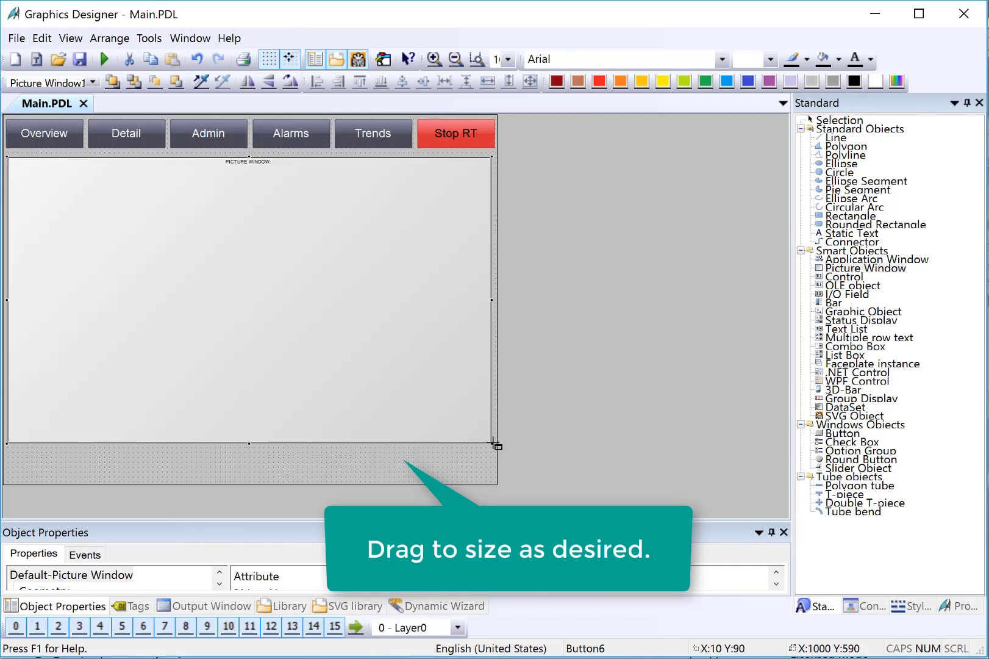
pyautogui.click(329, 331)
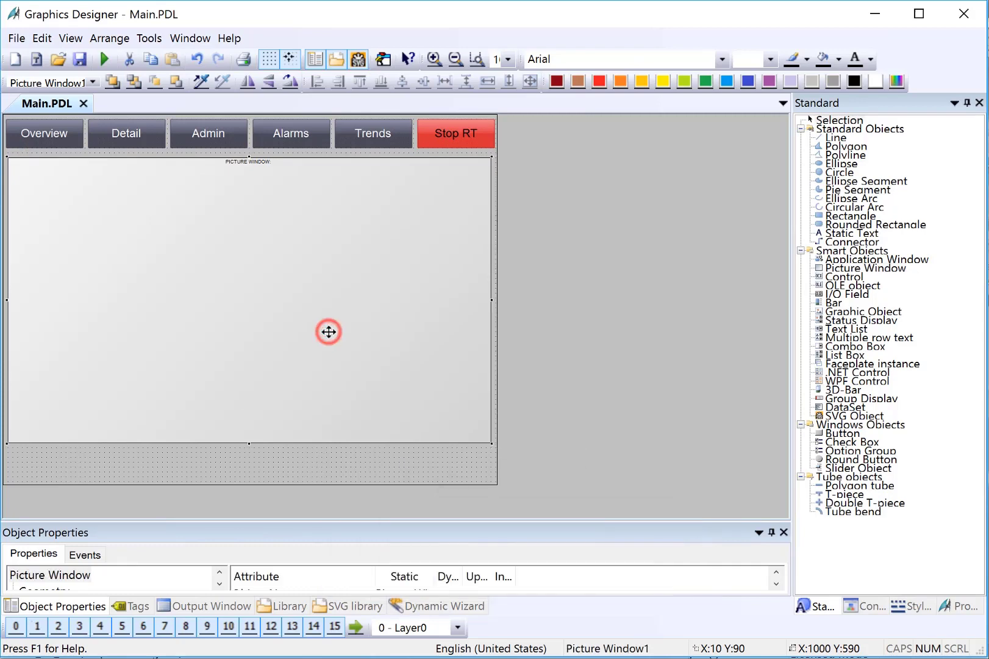
# - Nudge the picture window up to Y 80 and right to X 11, then deselect it
pyautogui.press('Up')
pyautogui.press('Up')
pyautogui.press('Up')
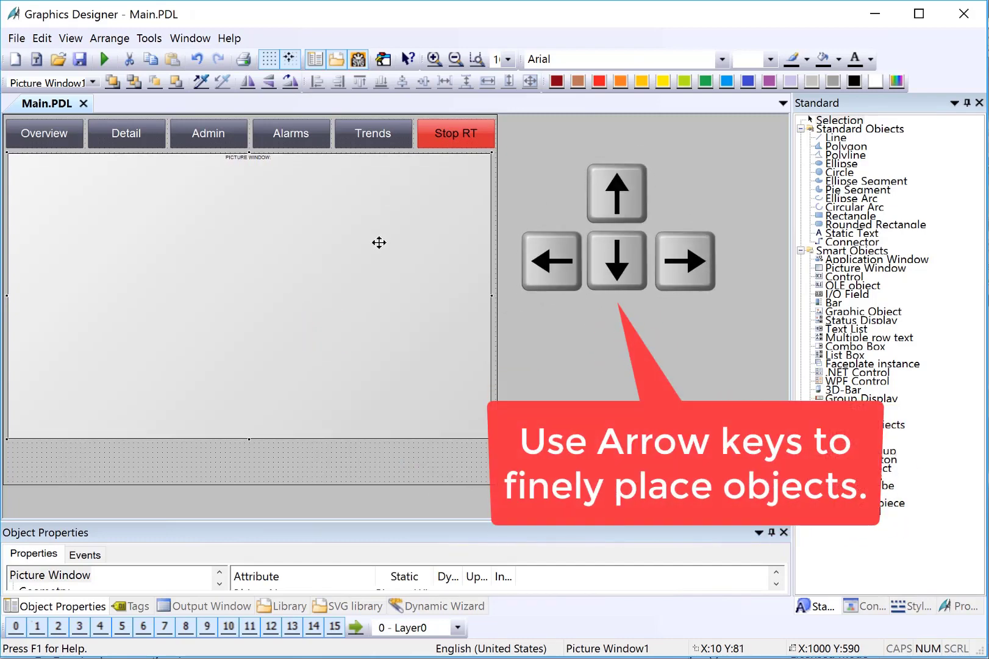
pyautogui.press('Up')
pyautogui.press('Right')
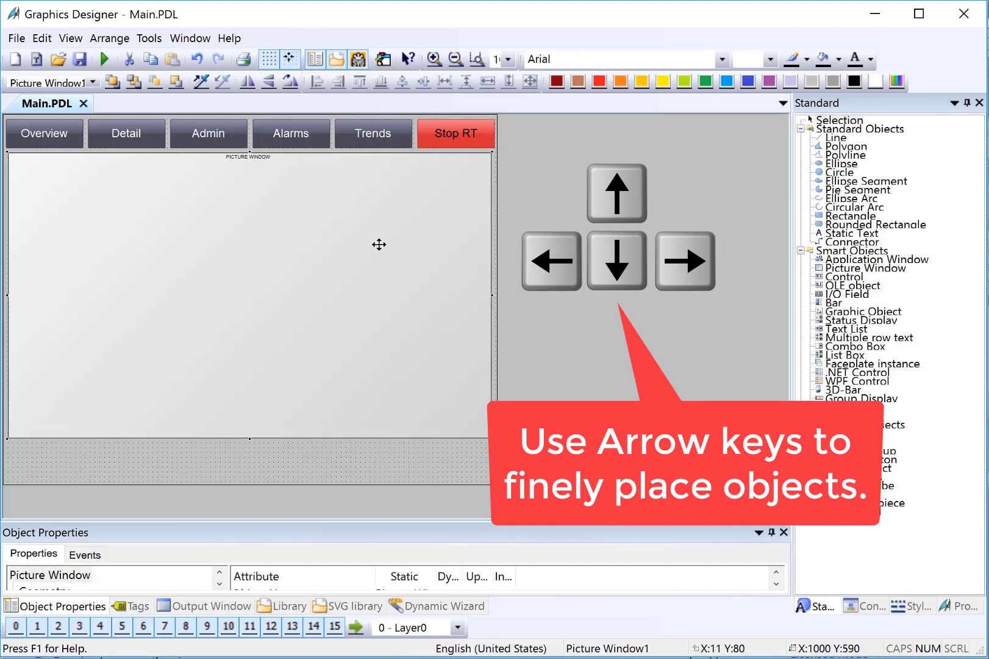
pyautogui.click(324, 463)
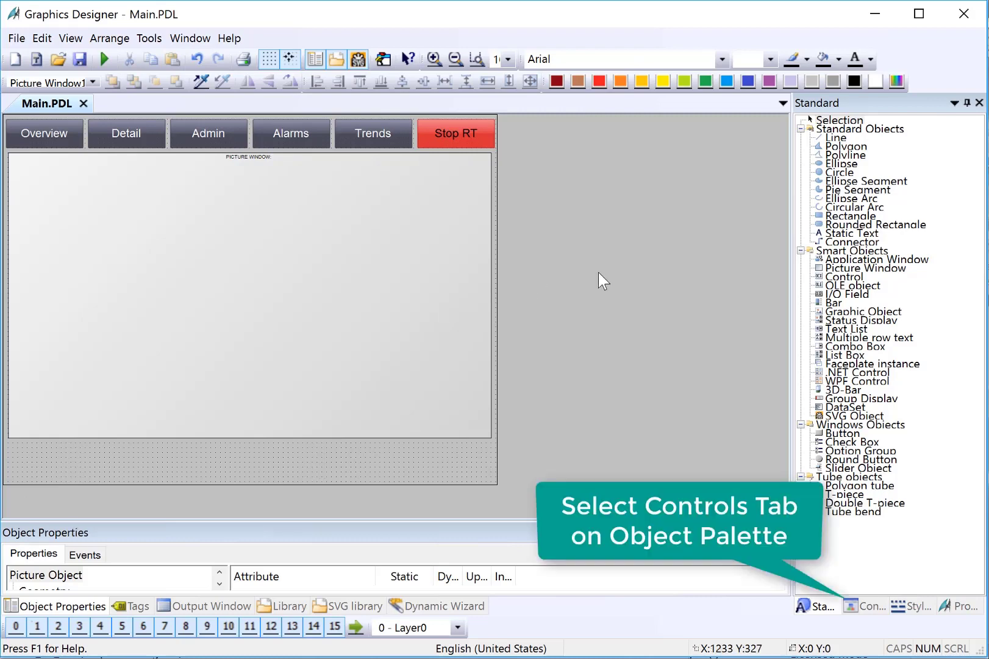
# - Insert a WinCC AlarmControl in the strip below the picture window, starting at about X 10, Y 680
pyautogui.click(866, 604)
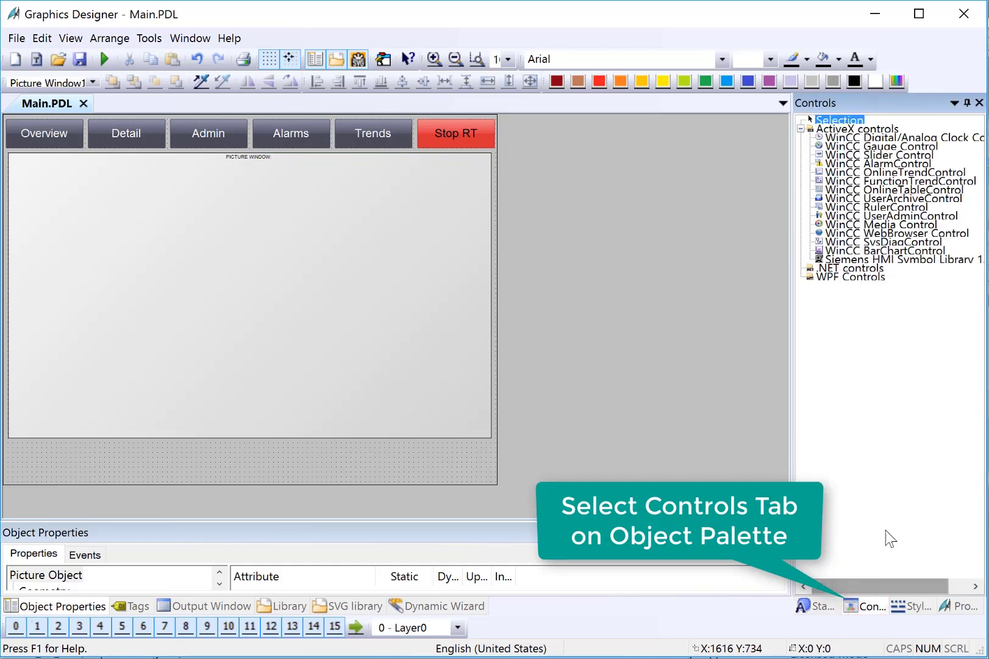
pyautogui.click(893, 163)
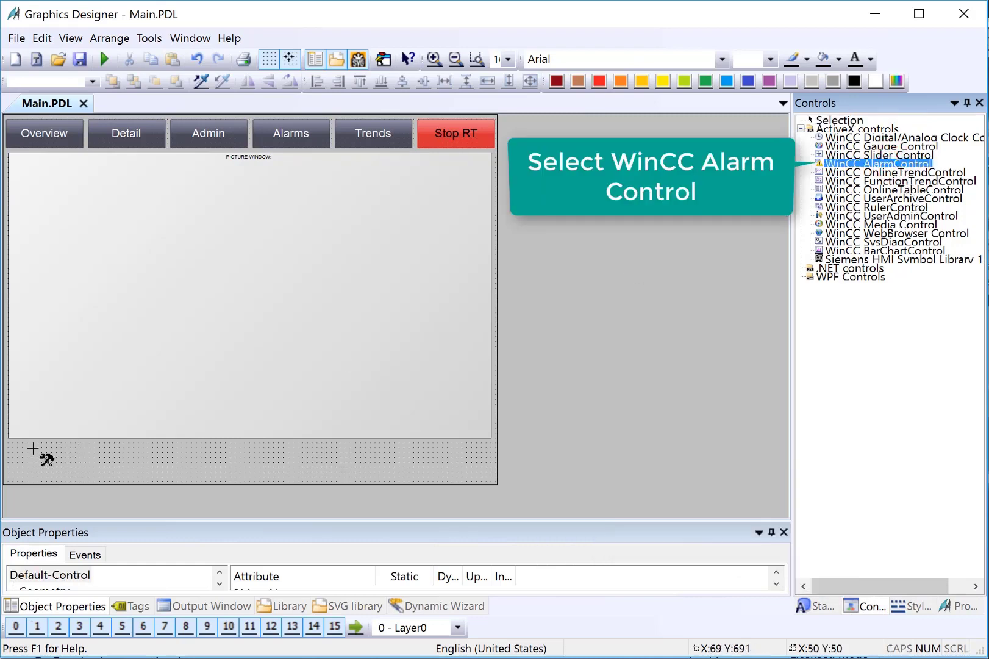
pyautogui.moveTo(6, 445); pyautogui.dragTo(182, 479)
pyautogui.moveTo(190, 194); pyautogui.dragTo(550, 45)
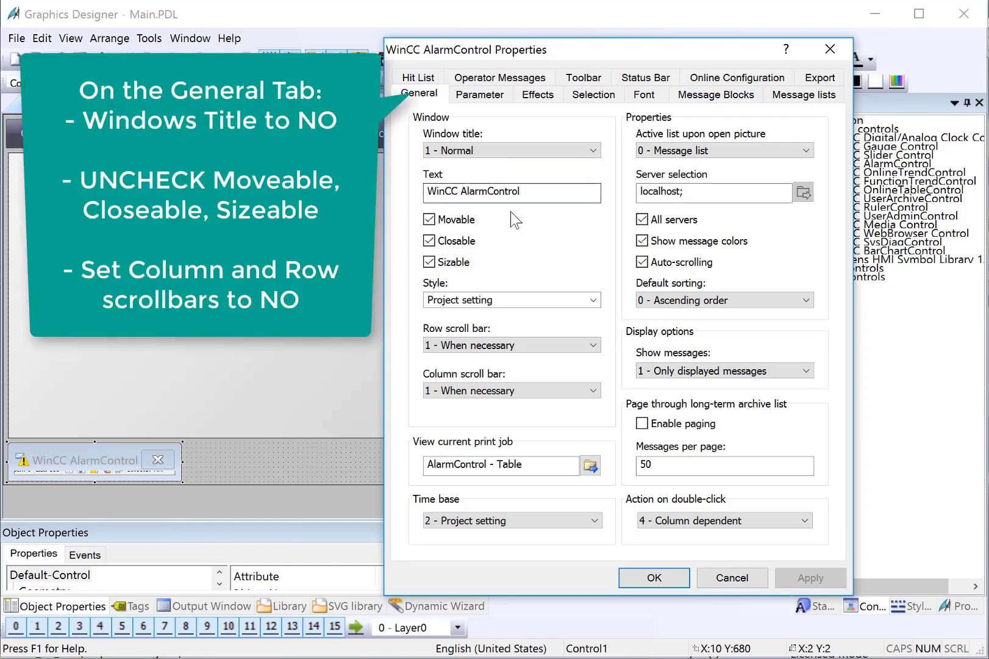
# - Disable the Movable, Closable and Sizable options in the alarm control's general window settings
pyautogui.click(429, 219)
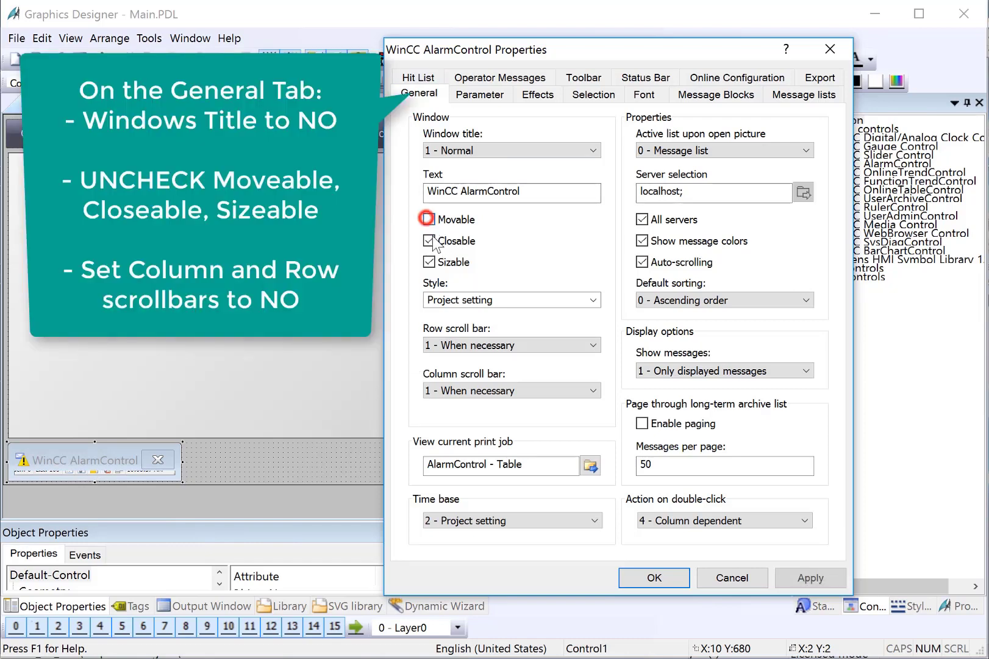
pyautogui.click(430, 240)
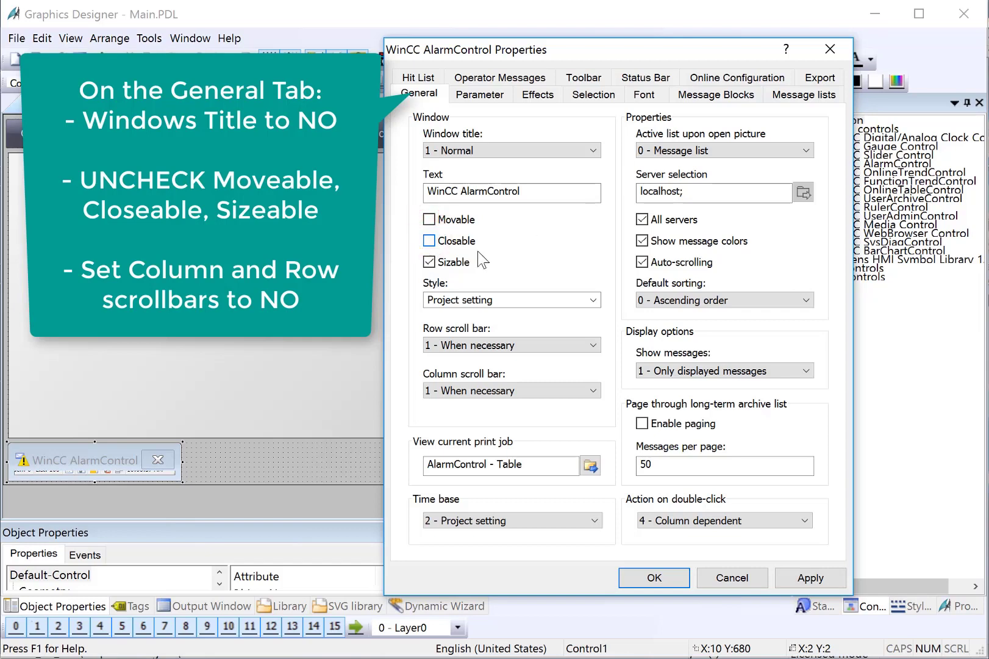
pyautogui.click(430, 262)
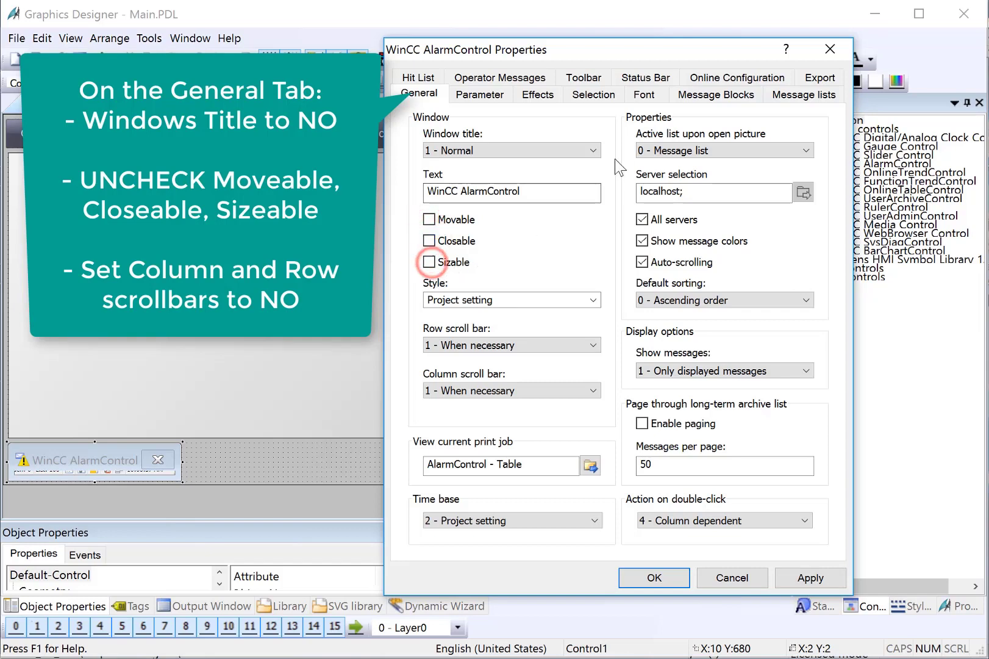
# - Set the alarm control's window title, row scroll bar and column scroll bar to 0 - No
pyautogui.click(593, 150)
pyautogui.click(531, 165)
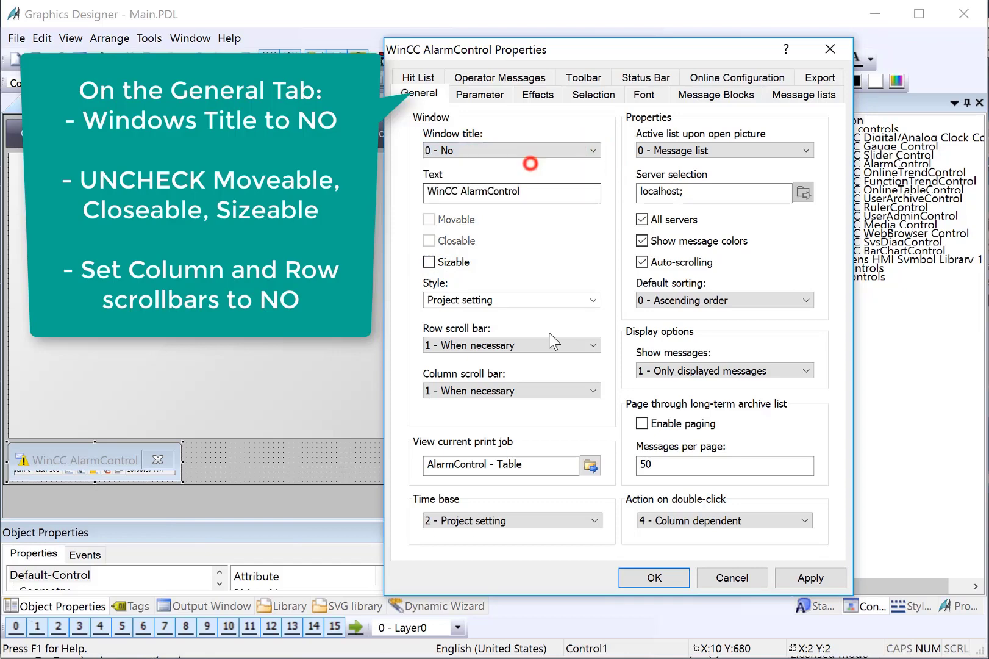
pyautogui.click(582, 345)
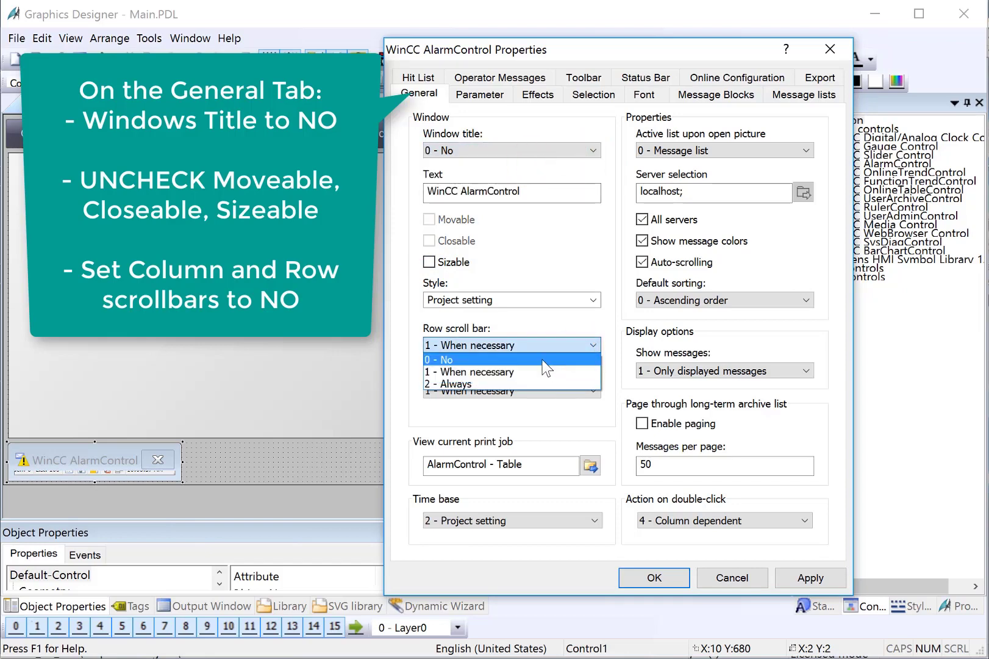
pyautogui.click(543, 359)
pyautogui.click(553, 388)
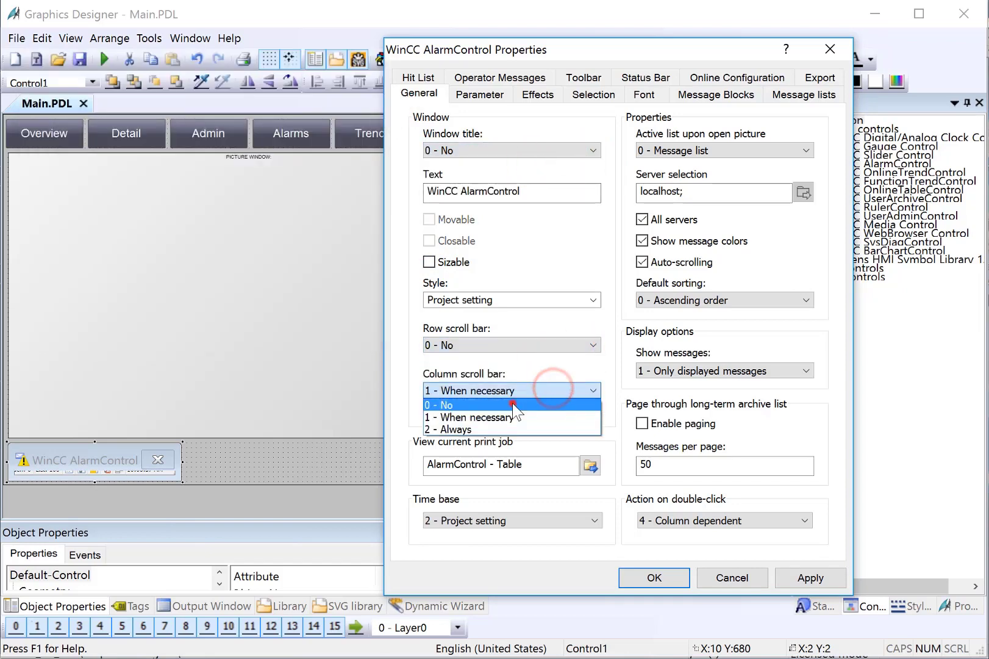
pyautogui.click(513, 404)
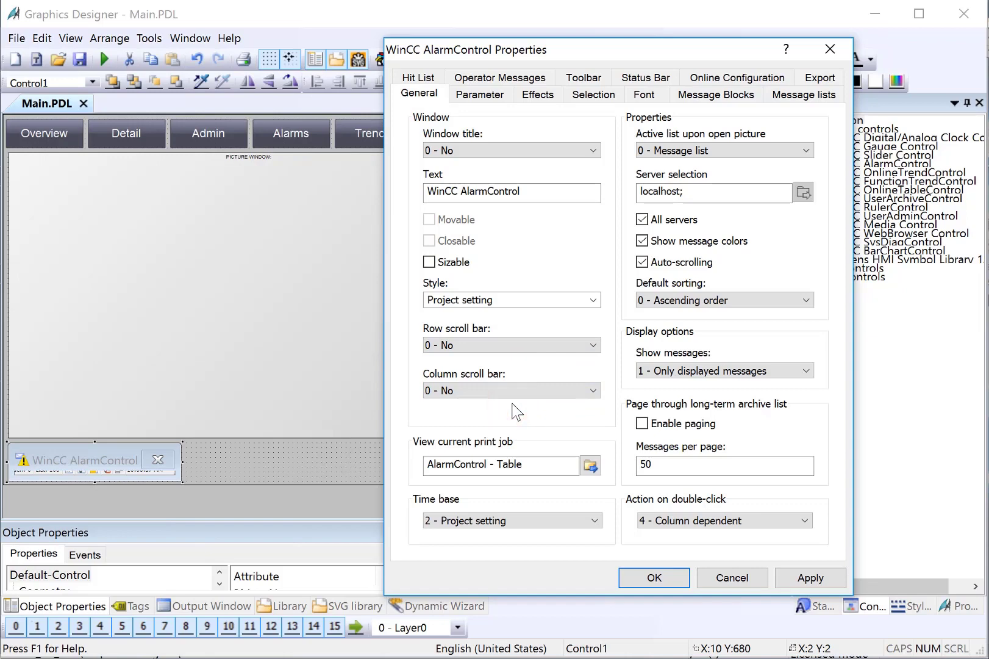
# - Turn off the display of the alarm control's row label and column header
pyautogui.click(489, 98)
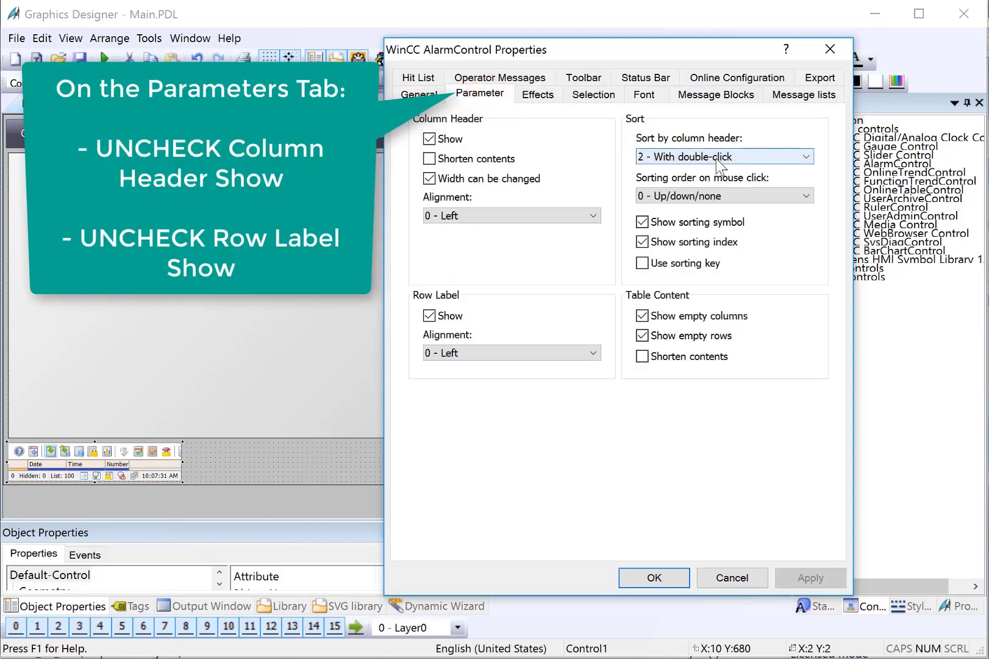
pyautogui.click(429, 316)
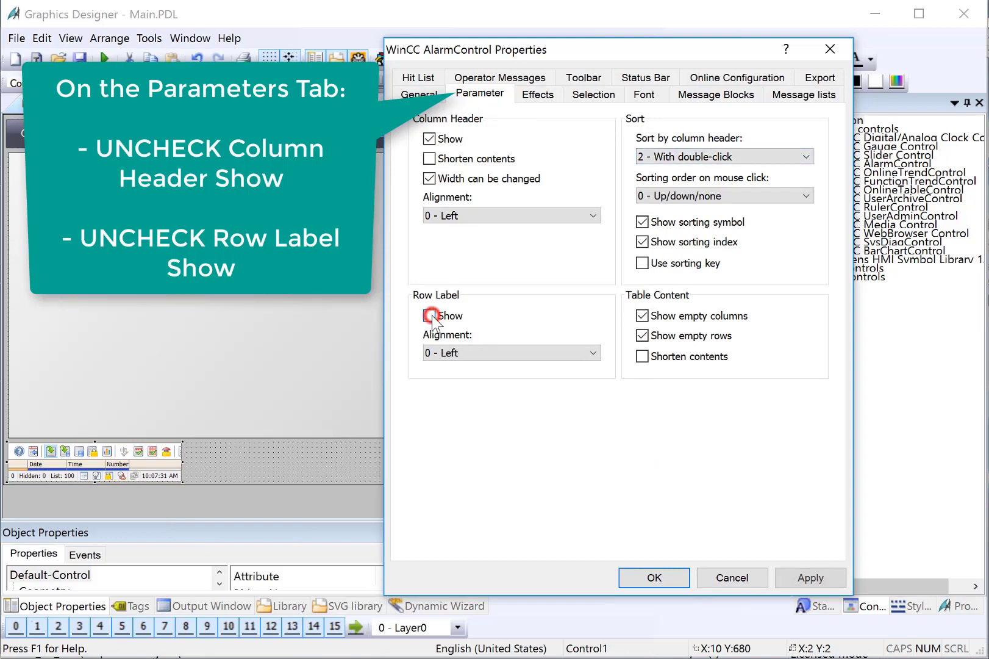
pyautogui.click(429, 138)
# - Hide the alarm control's toolbar and status bar, and apply the changes
pyautogui.click(583, 77)
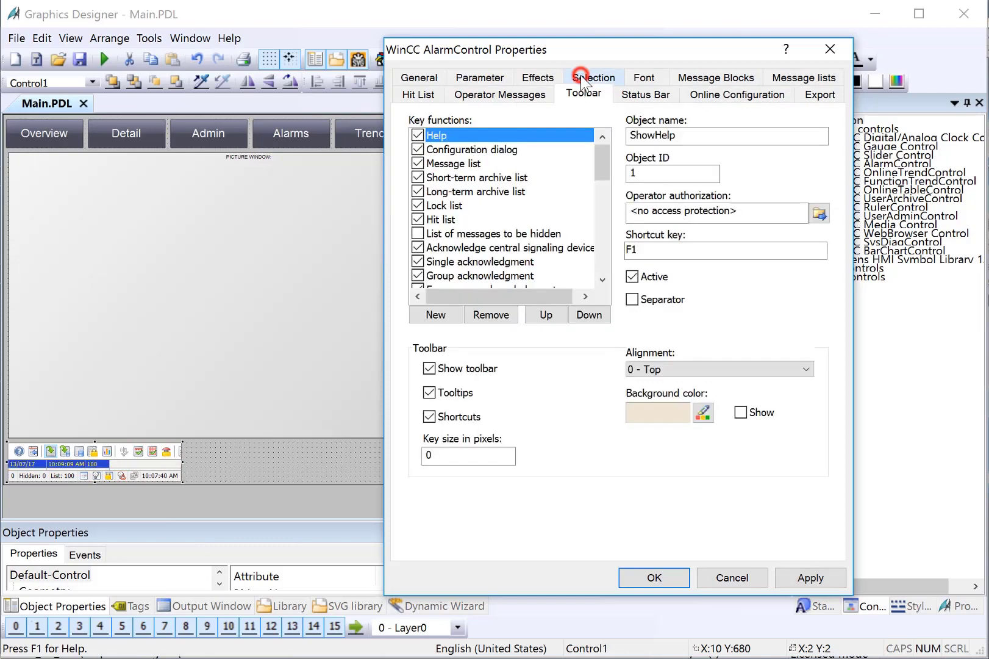
pyautogui.click(429, 368)
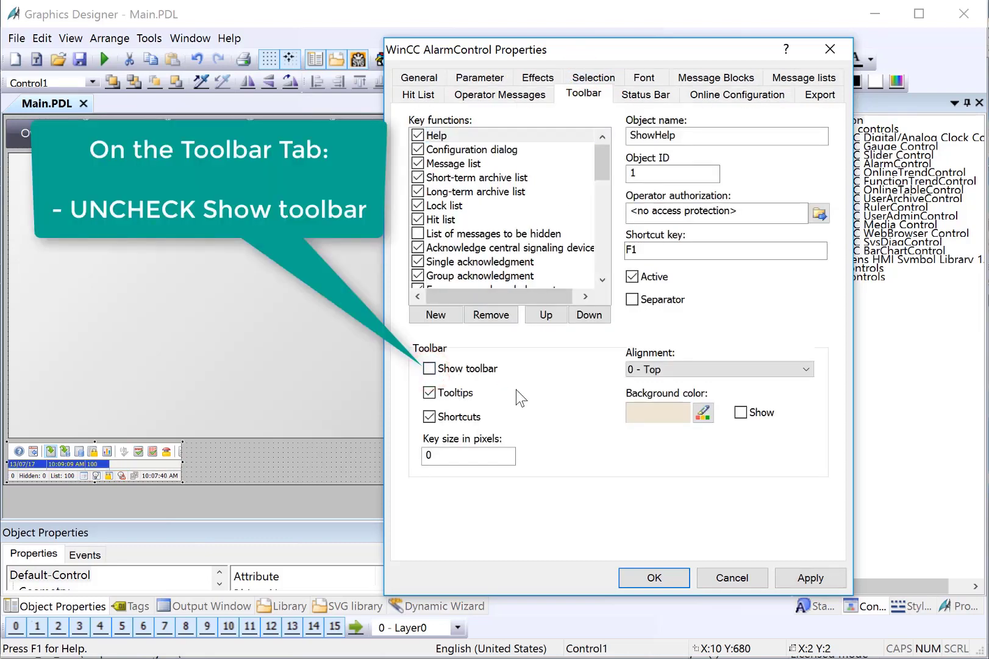
pyautogui.click(645, 95)
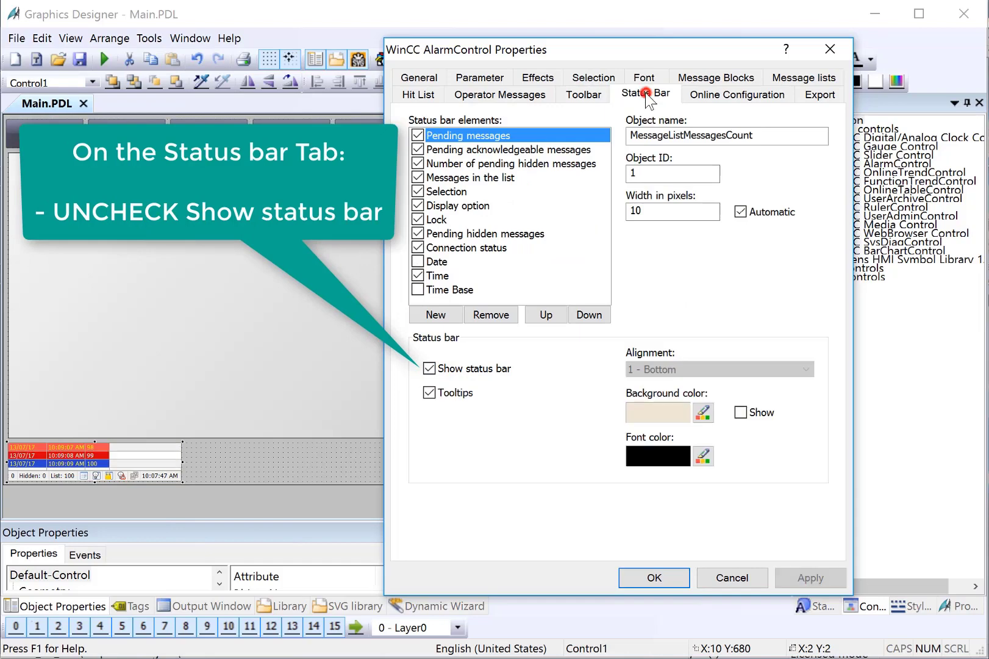
pyautogui.click(454, 370)
pyautogui.click(809, 577)
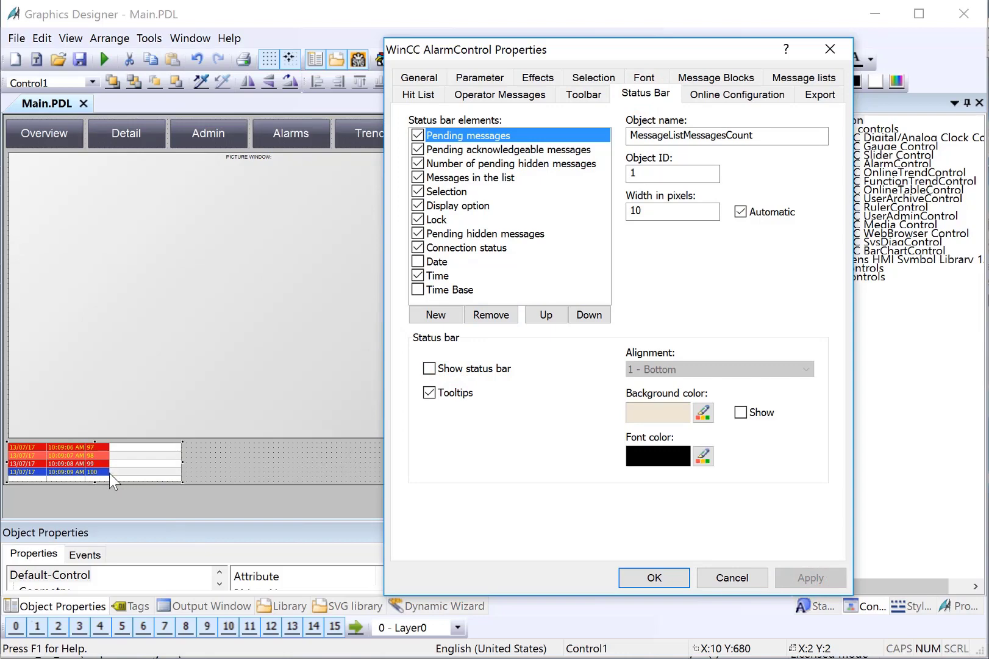
# - Replace Number with Message text in the alarm control's selected message blocks, then apply and accept the properties
pyautogui.click(799, 77)
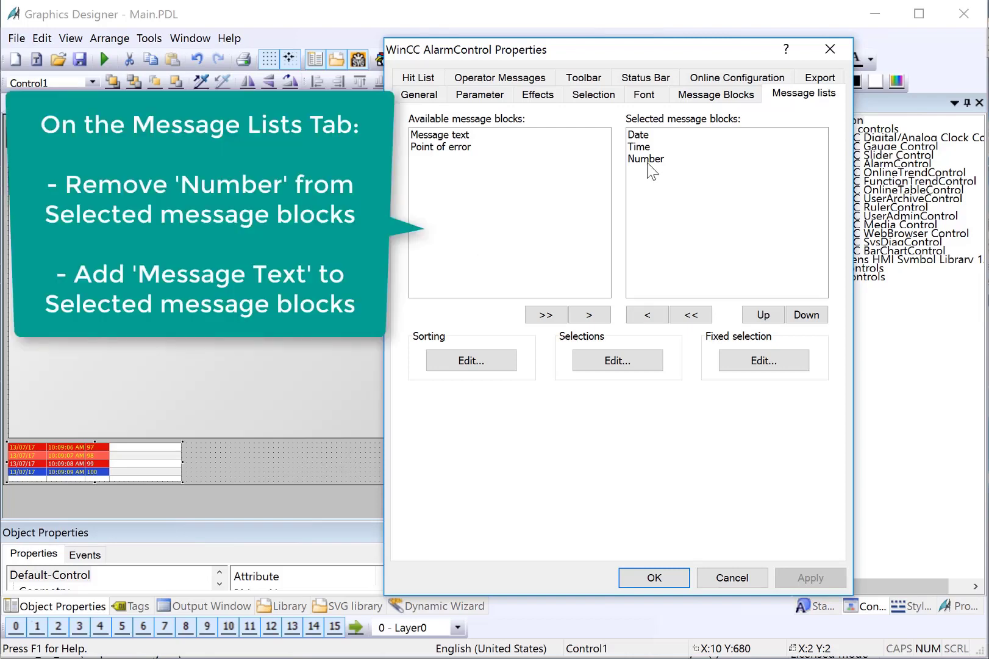
pyautogui.click(646, 160)
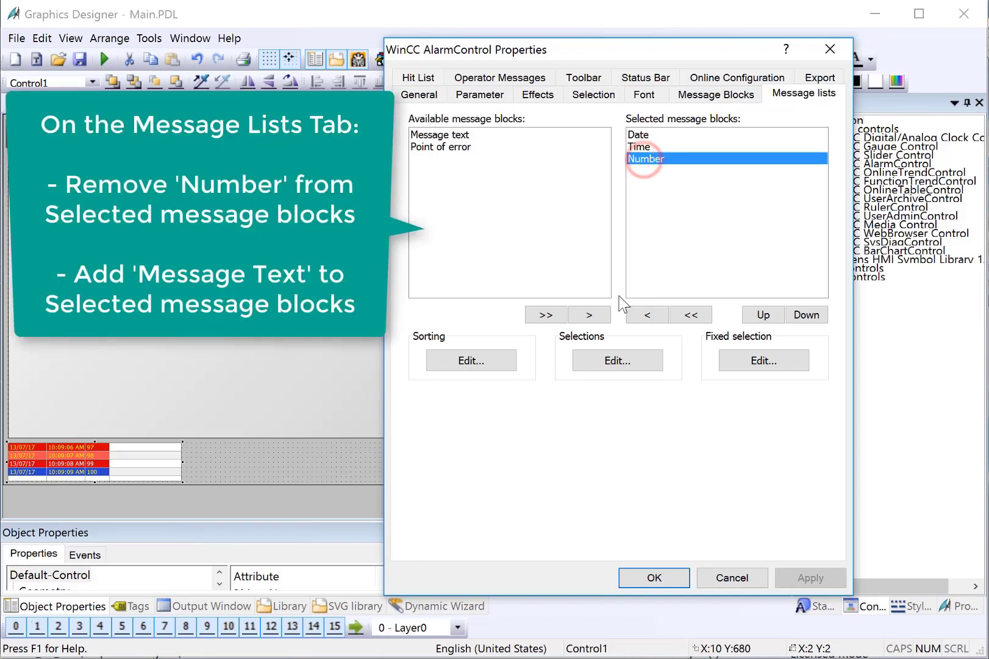
pyautogui.click(647, 314)
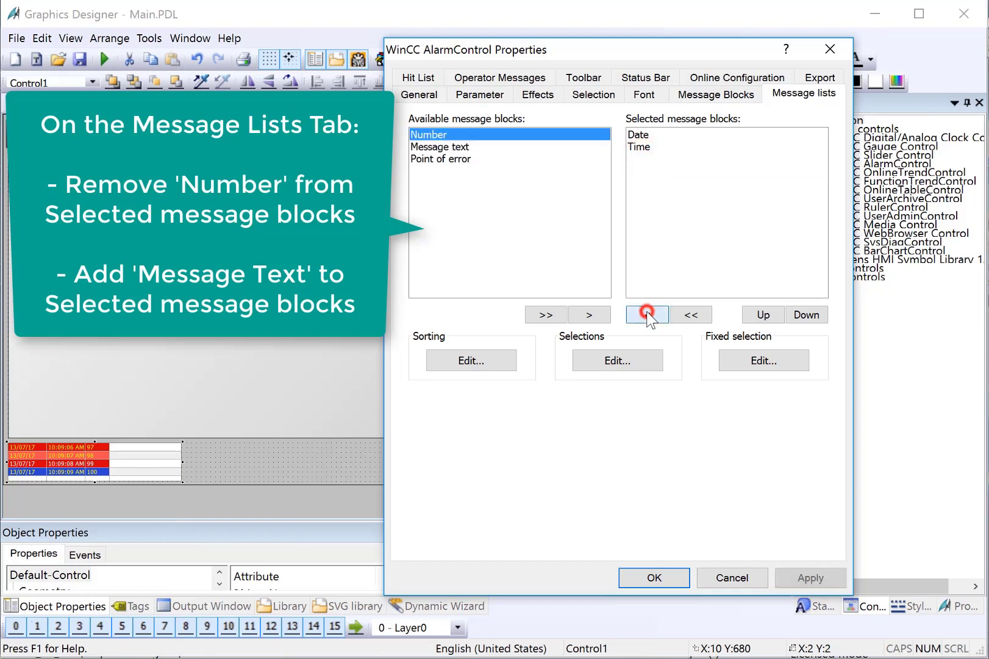
pyautogui.click(440, 149)
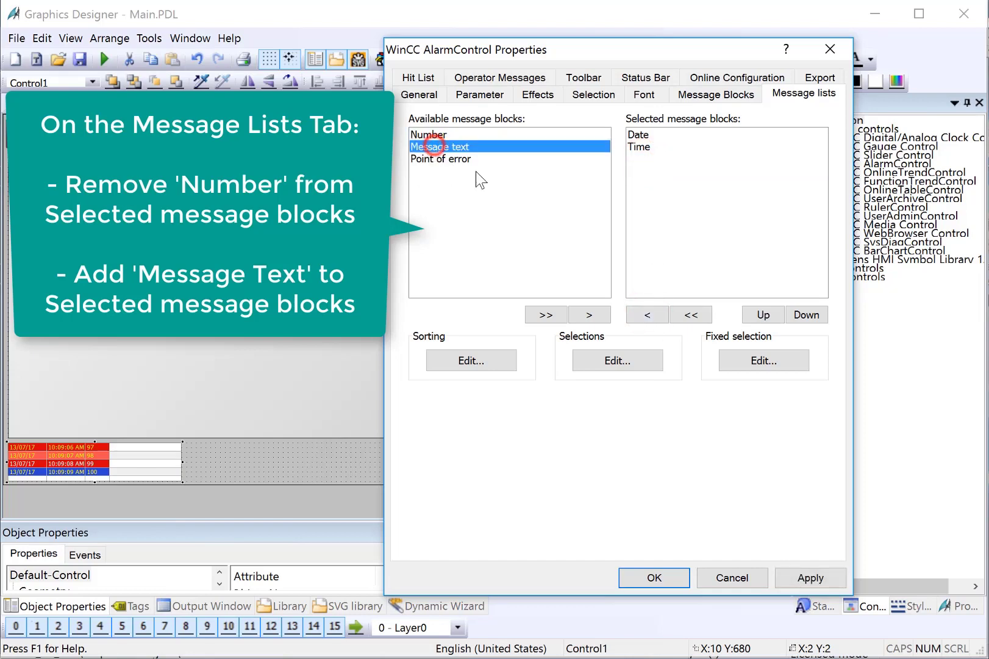
pyautogui.click(597, 316)
pyautogui.click(809, 579)
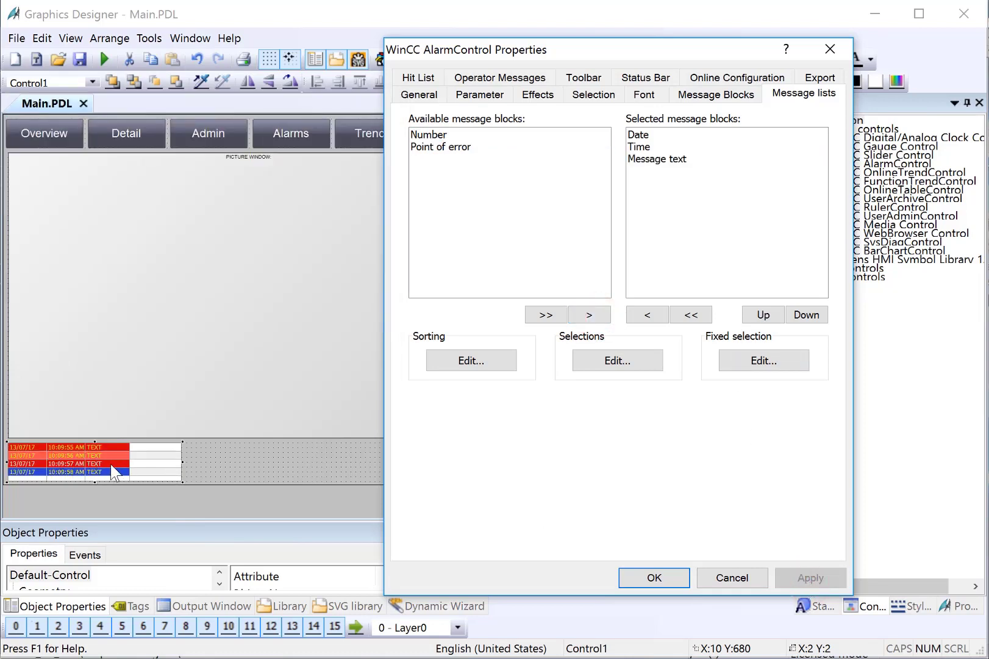
pyautogui.click(655, 577)
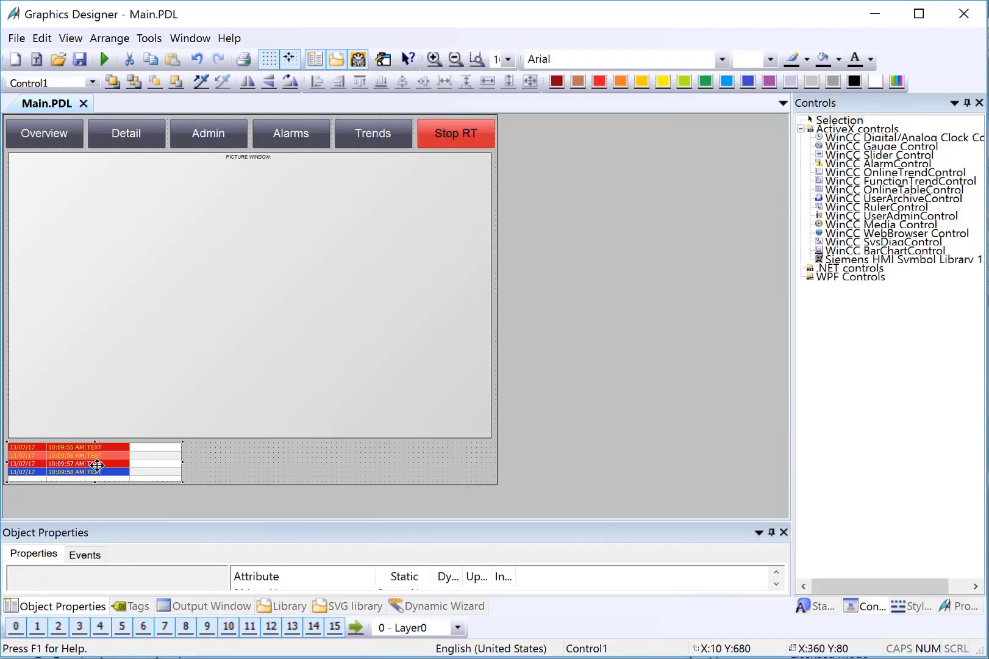
# - Lower the alarm control's upper edge to Y 700 at 60 high, and extend the picture window downward to 610 high
pyautogui.moveTo(95, 442); pyautogui.dragTo(94, 452)
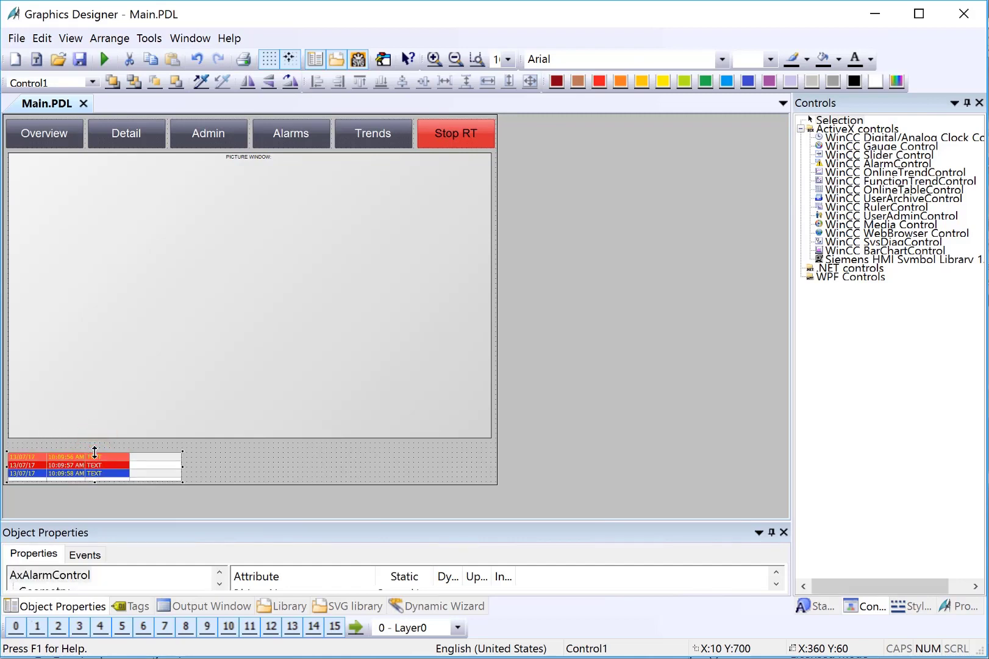
pyautogui.click(206, 411)
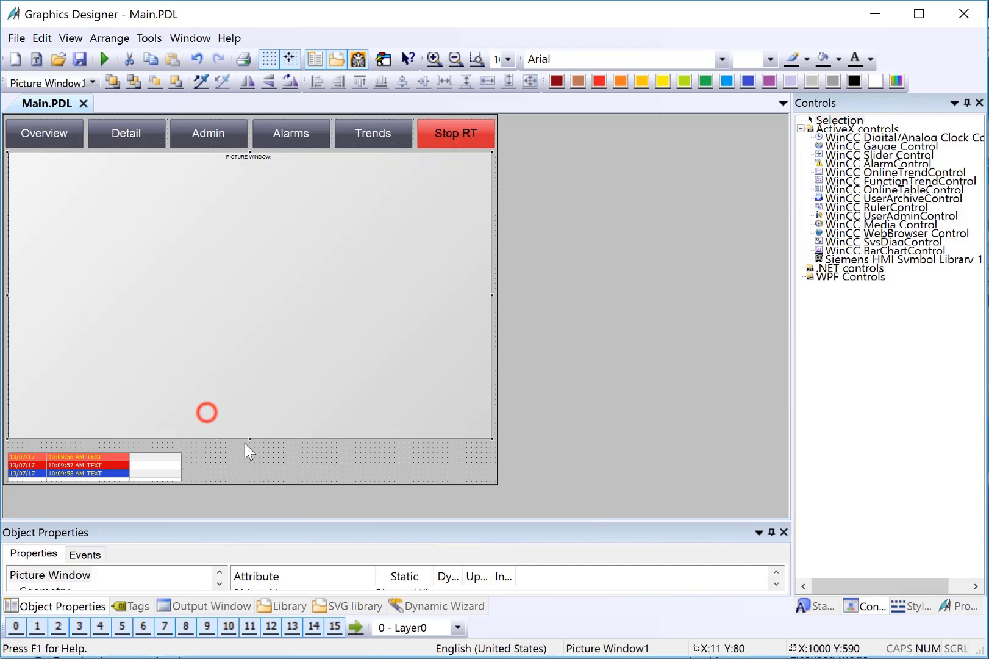
pyautogui.moveTo(249, 438); pyautogui.dragTo(249, 448)
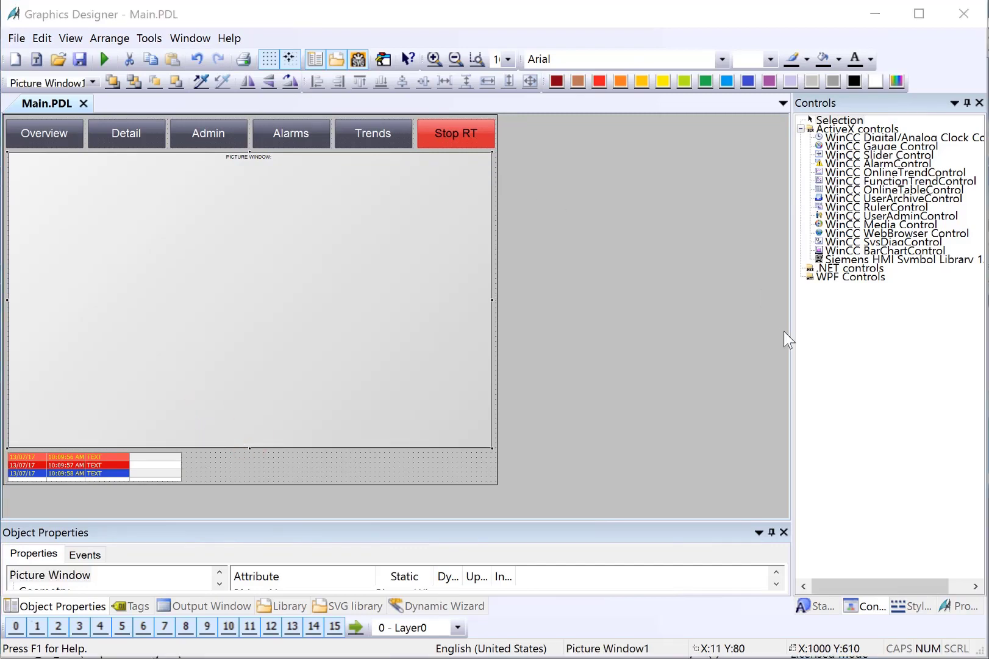
# - Draw a static text about 260 by 60 beside the alarm control at about X 380, Y 700, reading "Page Name"
pyautogui.moveTo(793, 331); pyautogui.dragTo(700, 340)
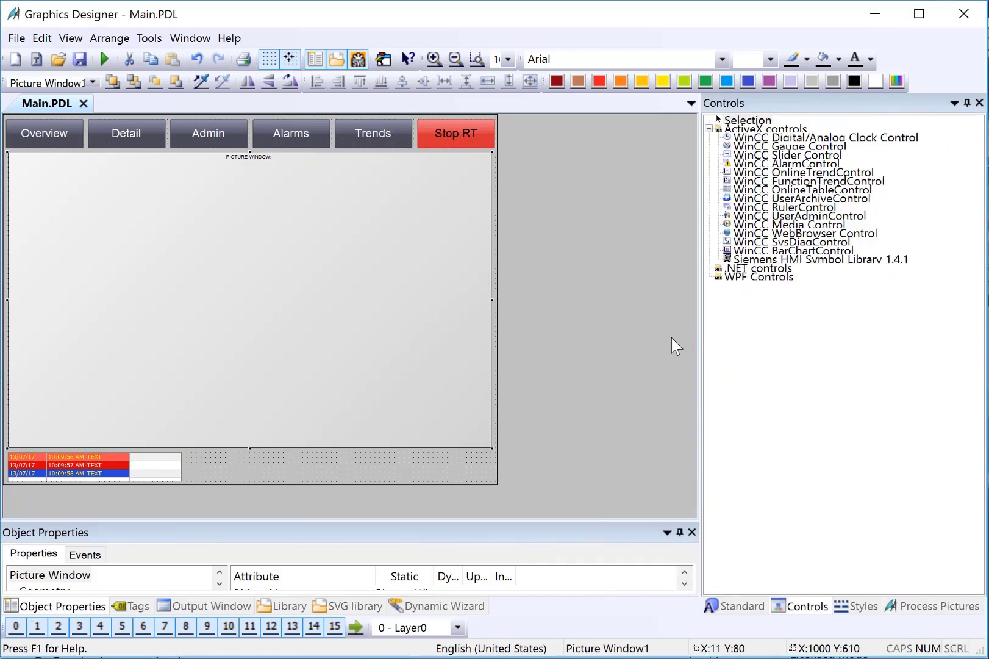
pyautogui.click(730, 607)
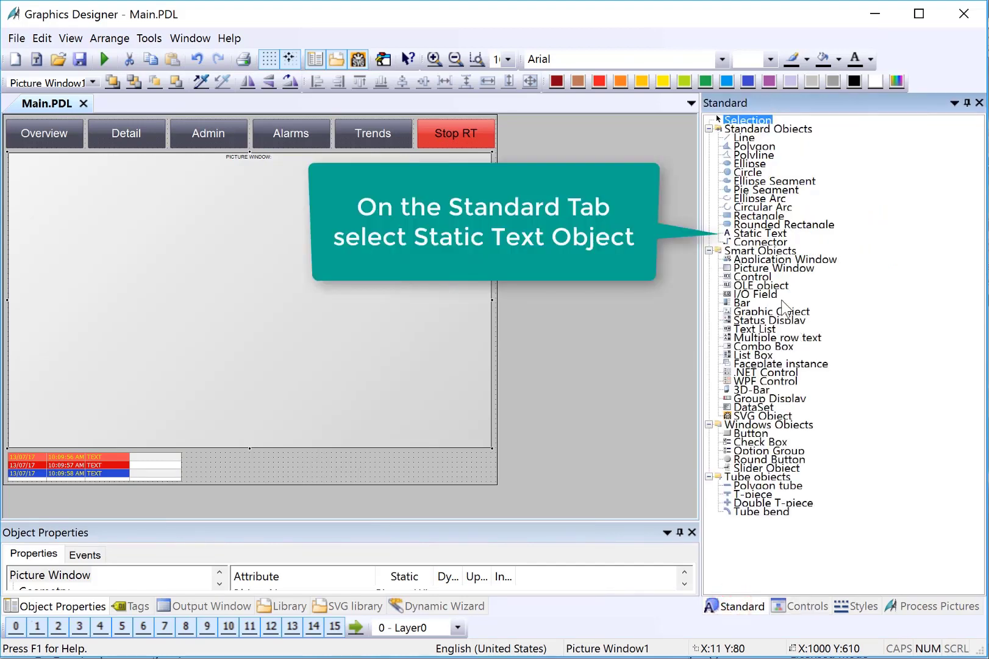
pyautogui.click(758, 235)
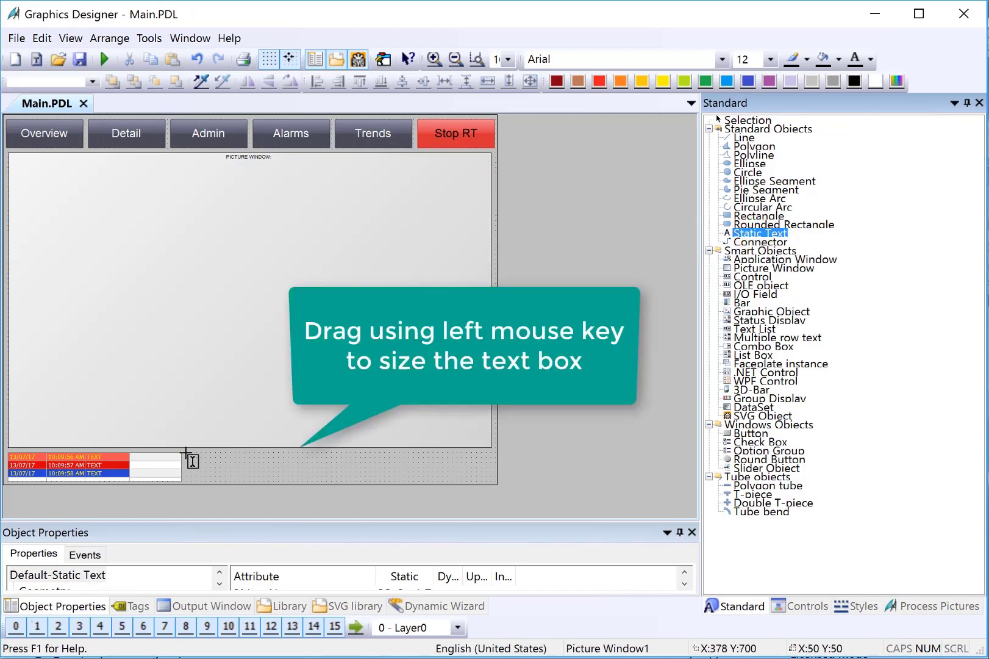
pyautogui.moveTo(186, 451); pyautogui.dragTo(312, 482)
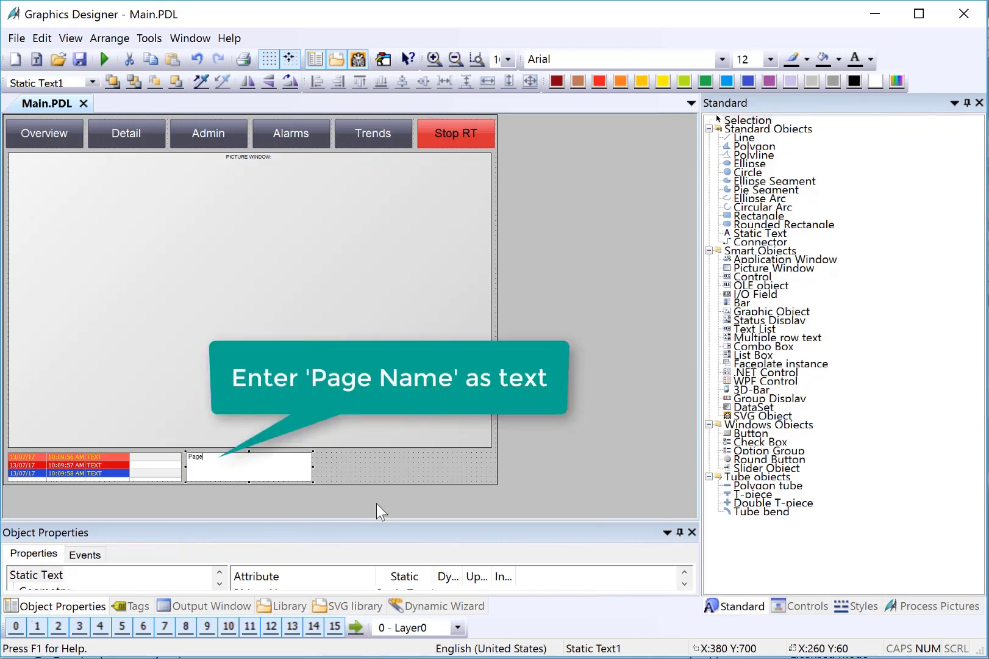
pyautogui.press('Return')
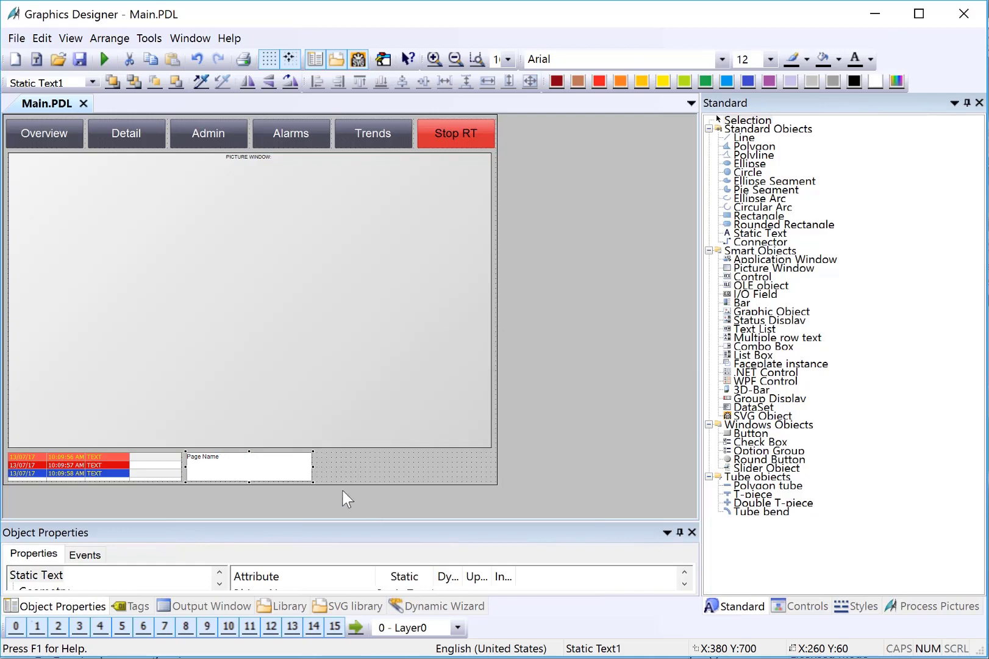
# - Set the font size of the Page Name text to 24
pyautogui.moveTo(68, 520); pyautogui.dragTo(86, 411)
pyautogui.moveTo(696, 312); pyautogui.dragTo(688, 395)
pyautogui.click(29, 526)
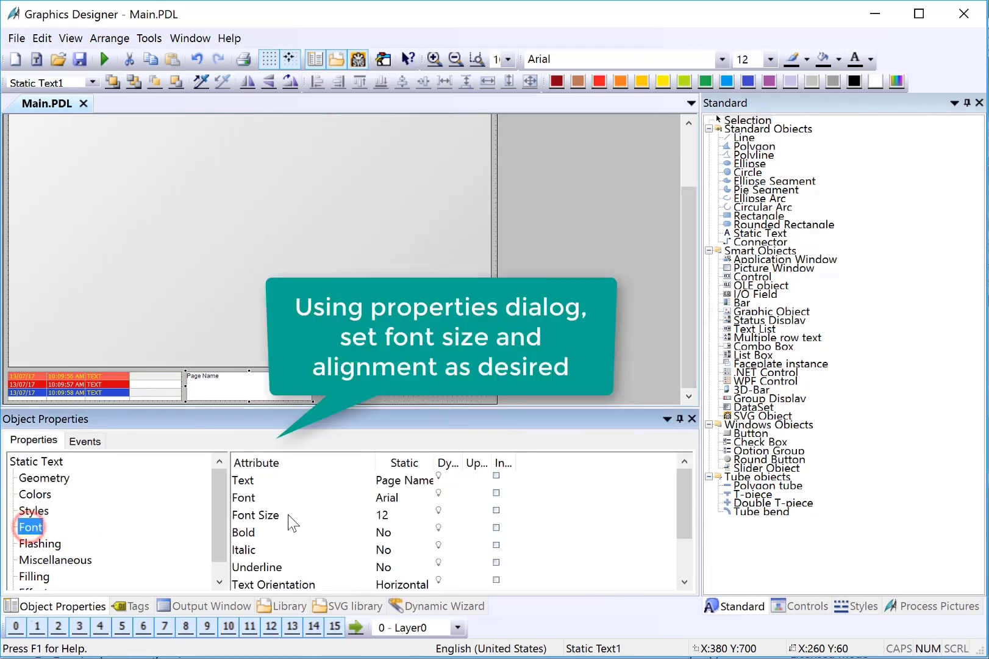
pyautogui.doubleClick(269, 514)
pyautogui.write('24')
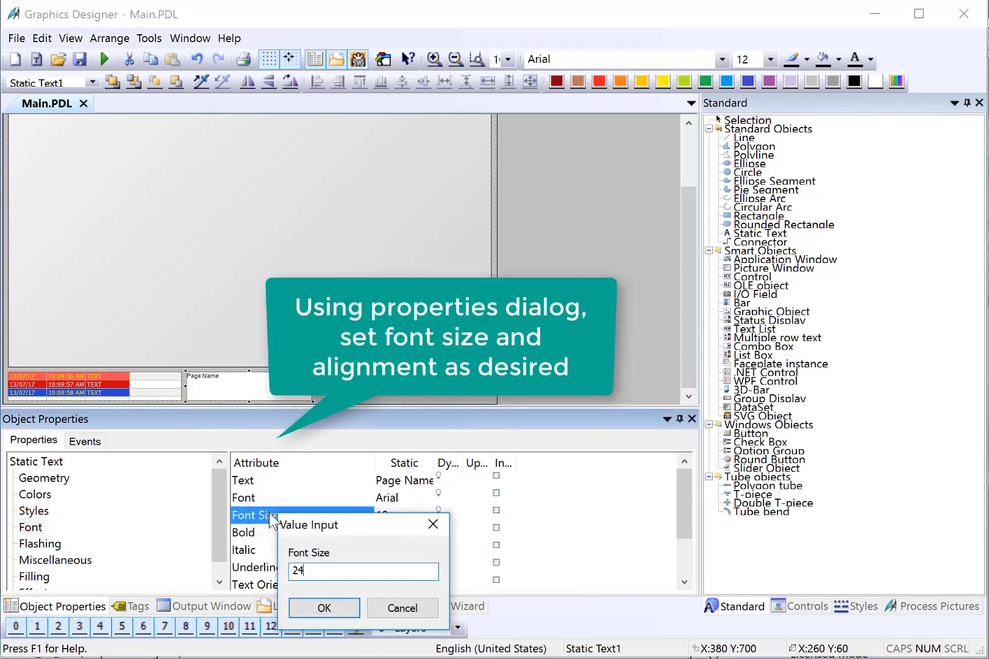
pyautogui.press('Return')
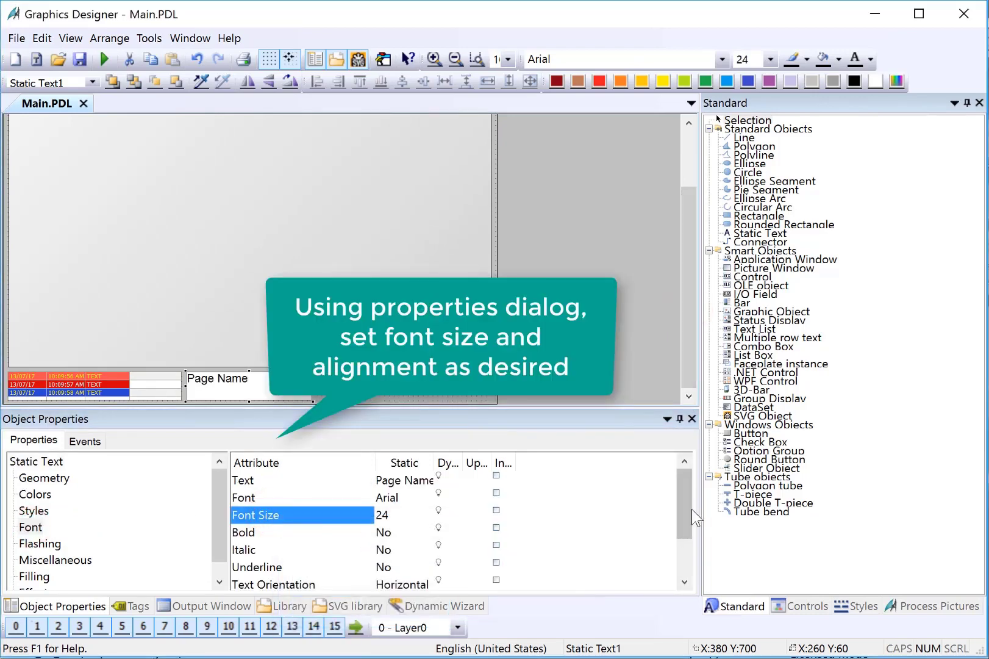
# - Set both the X and Y alignment of the Page Name text to Centered
pyautogui.moveTo(692, 509); pyautogui.dragTo(685, 524)
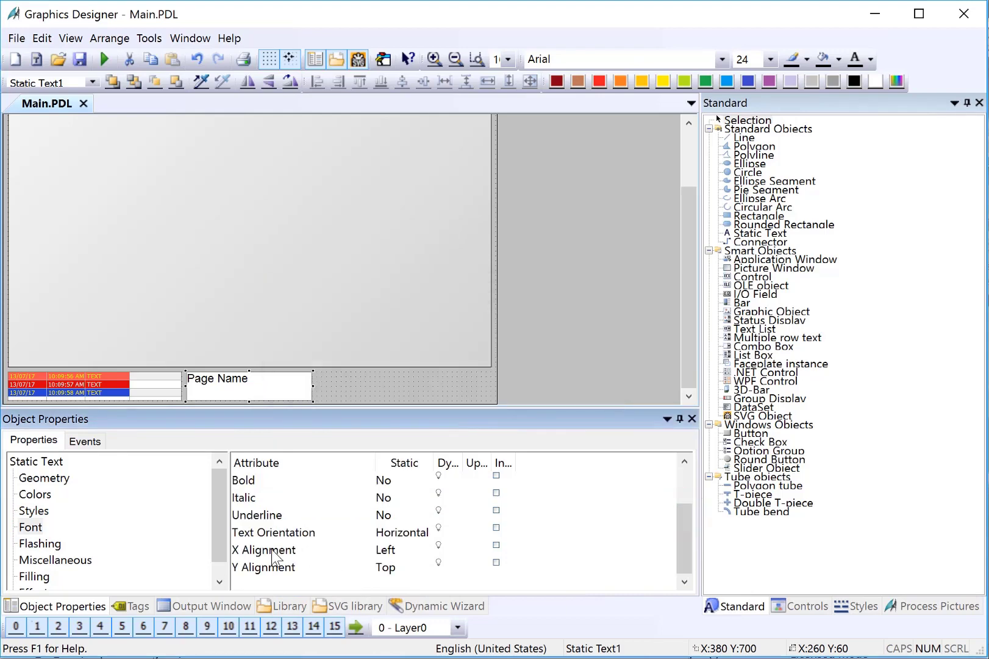
pyautogui.doubleClick(272, 549)
pyautogui.click(322, 549)
pyautogui.click(282, 566)
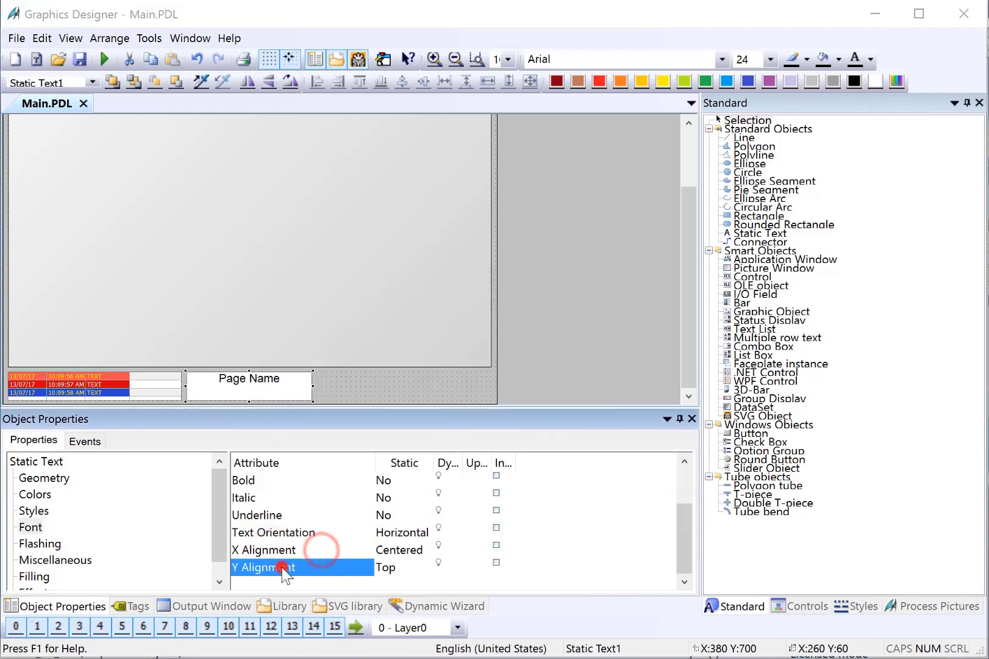
pyautogui.doubleClick(282, 566)
pyautogui.click(318, 550)
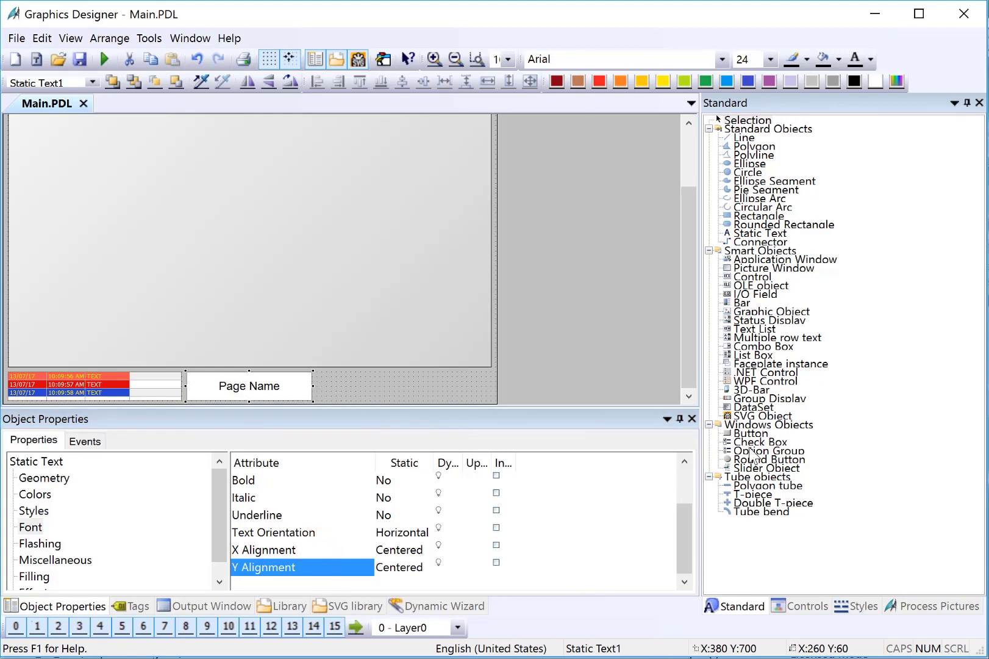
# - Draw a static text about 210 by 40 near the page's lower-right corner at about X 800, Y 690, reading "User Name"
pyautogui.click(745, 232)
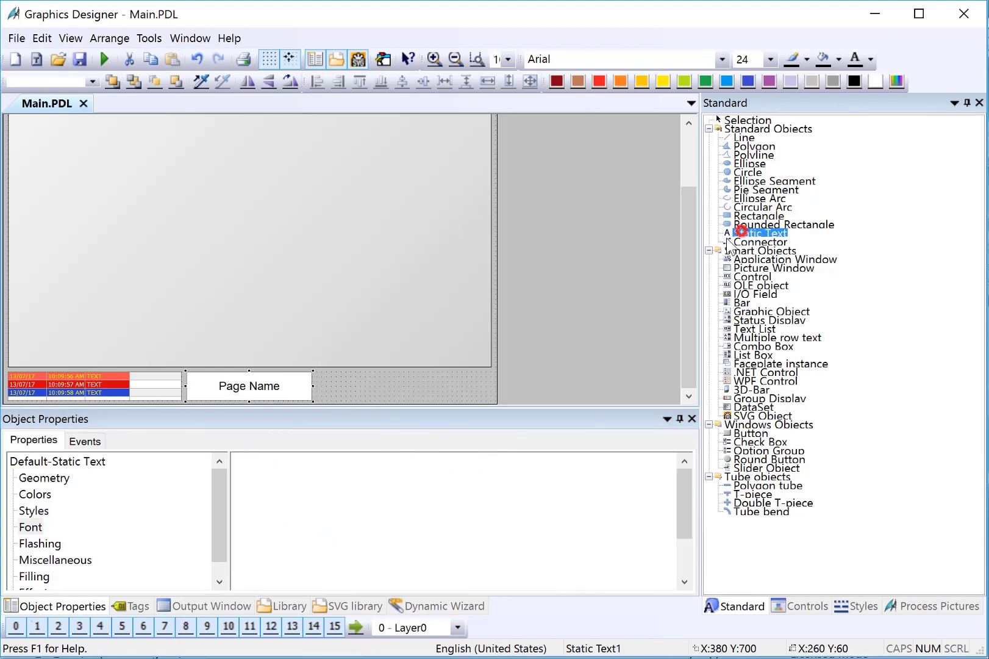
pyautogui.click(393, 369)
pyautogui.moveTo(438, 384); pyautogui.dragTo(491, 386)
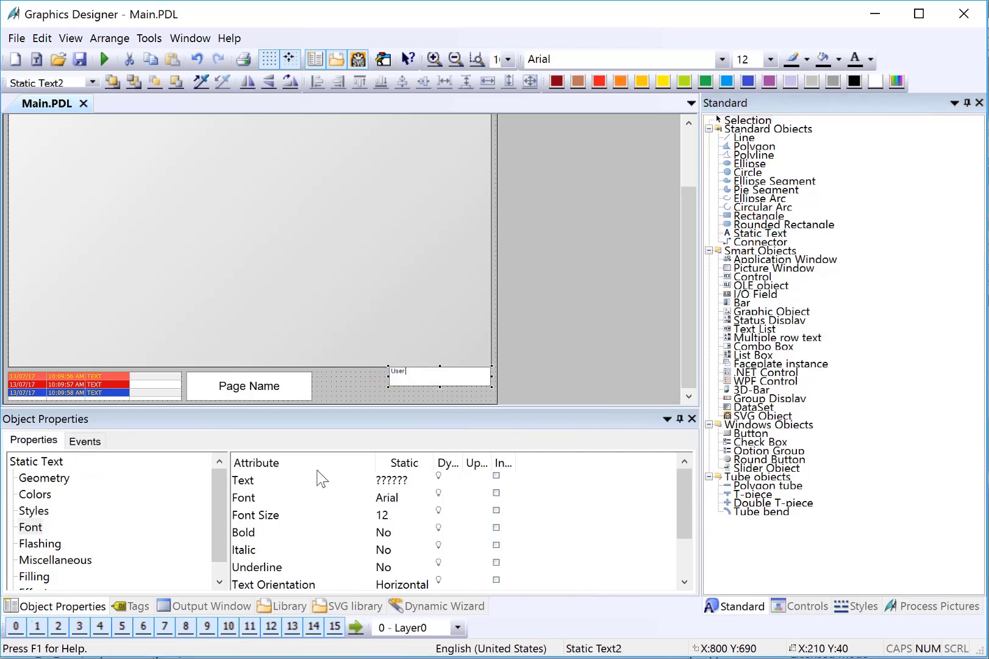
pyautogui.press('Return')
# - Set both the X and Y alignment of the User Name text to Centered
pyautogui.click(259, 566)
pyautogui.scroll(-1, 259, 566)
pyautogui.doubleClick(256, 544)
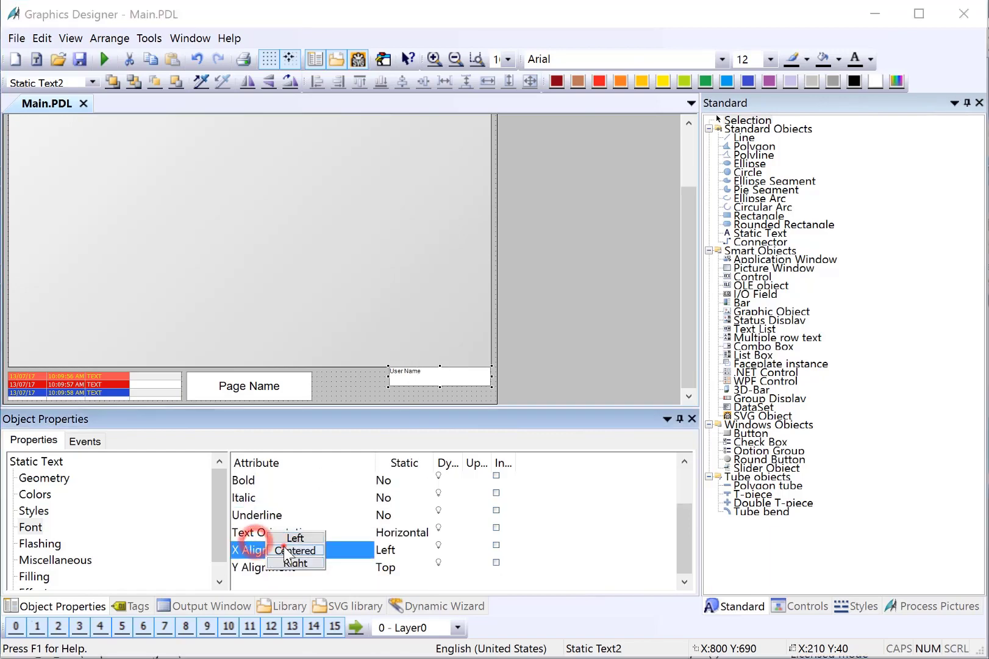
pyautogui.click(284, 547)
pyautogui.doubleClick(277, 573)
pyautogui.click(287, 548)
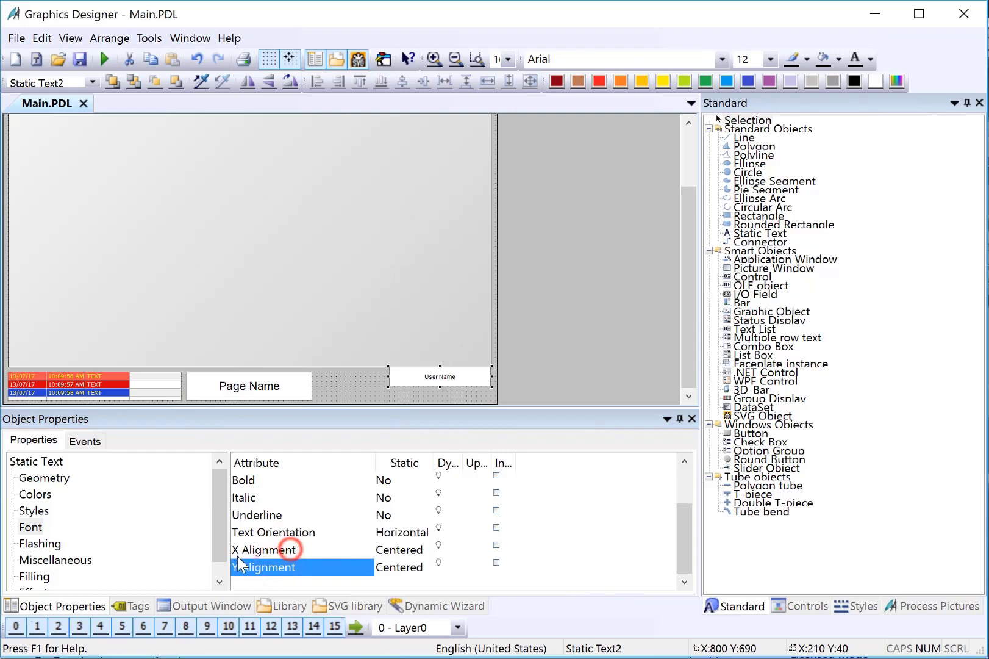
# - Set the font size of the User Name text to 18
pyautogui.click(31, 527)
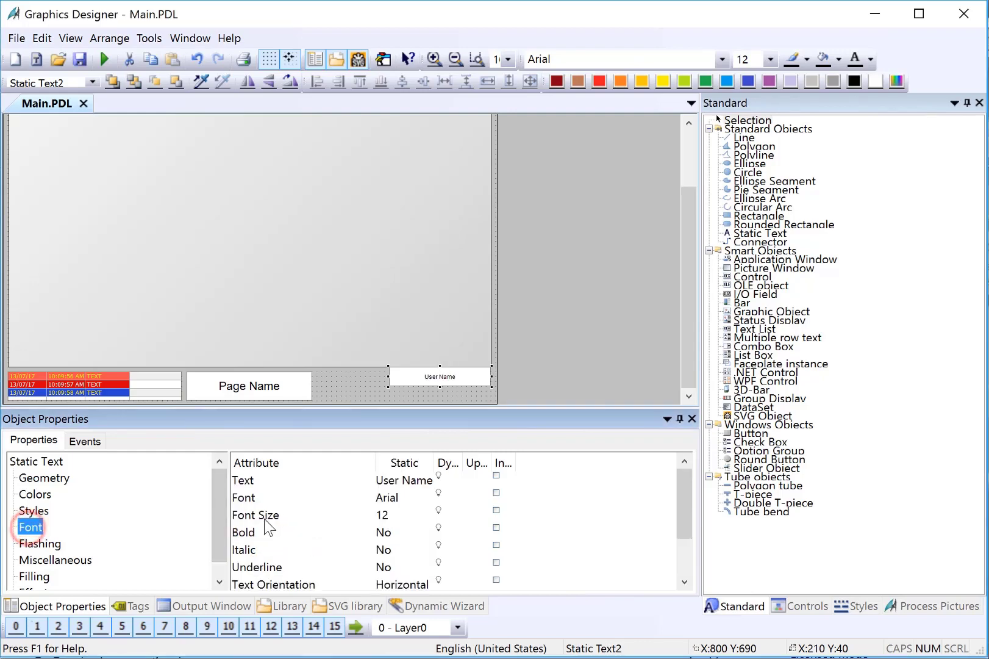
pyautogui.doubleClick(253, 516)
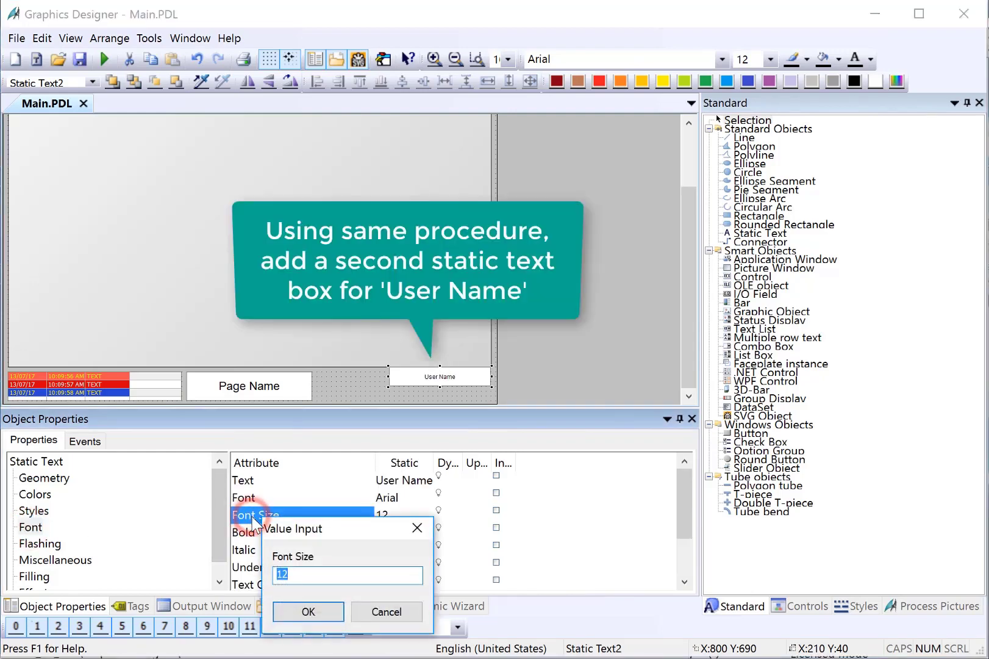
pyautogui.write('1')
pyautogui.press('Return')
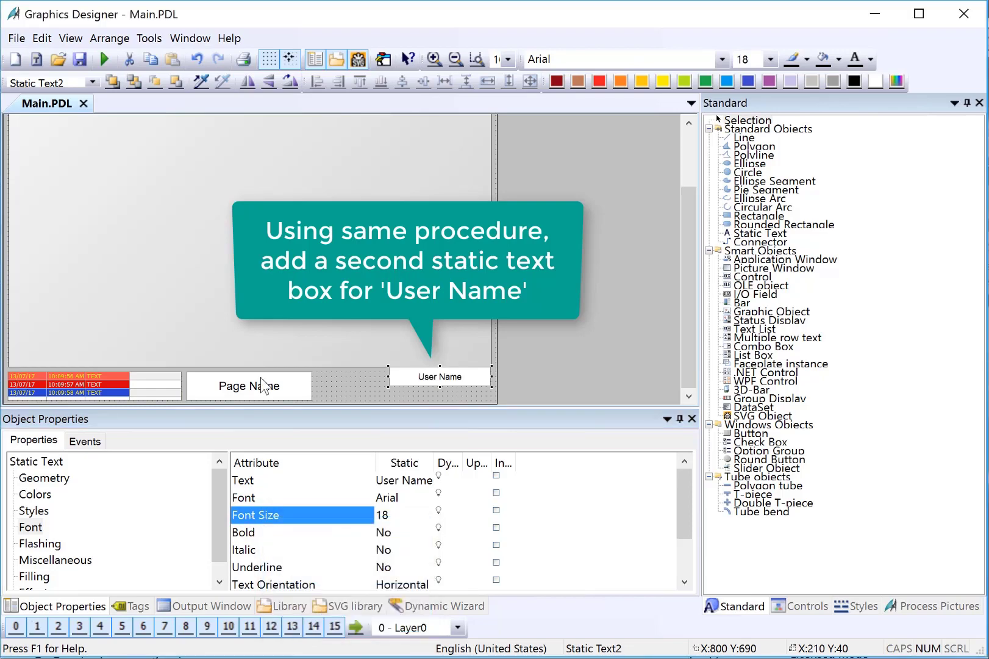
# - Nudge the User Name text down to Y 699, keeping it at X 800
pyautogui.moveTo(413, 372); pyautogui.dragTo(414, 373)
pyautogui.press('Down')
pyautogui.press('Down')
pyautogui.press('Down')
pyautogui.press('Down')
pyautogui.press('Down')
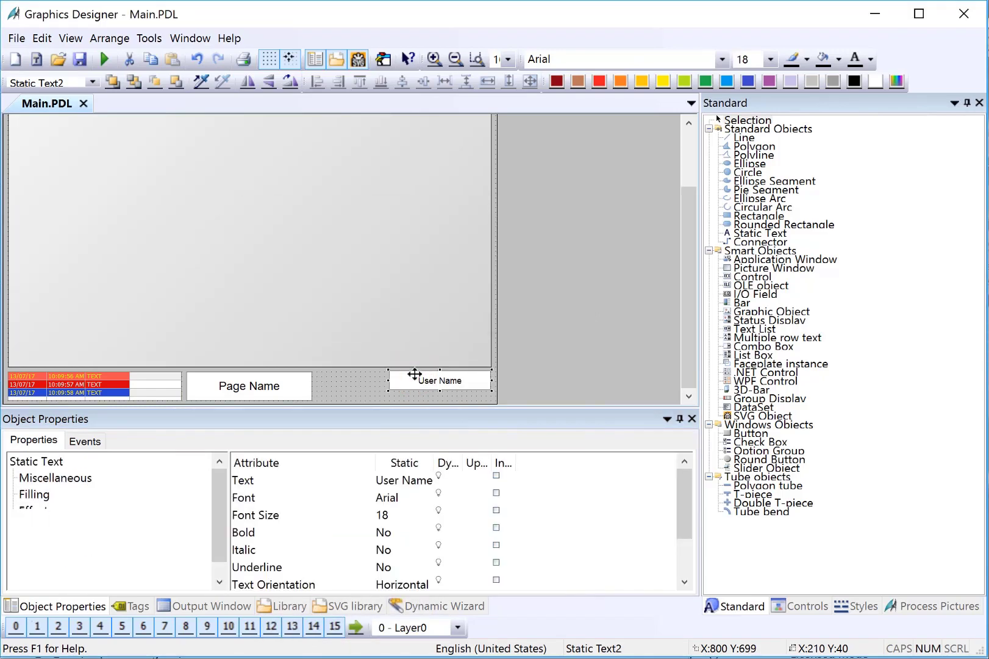
pyautogui.press('Down')
pyautogui.press('Up')
pyautogui.click(427, 396)
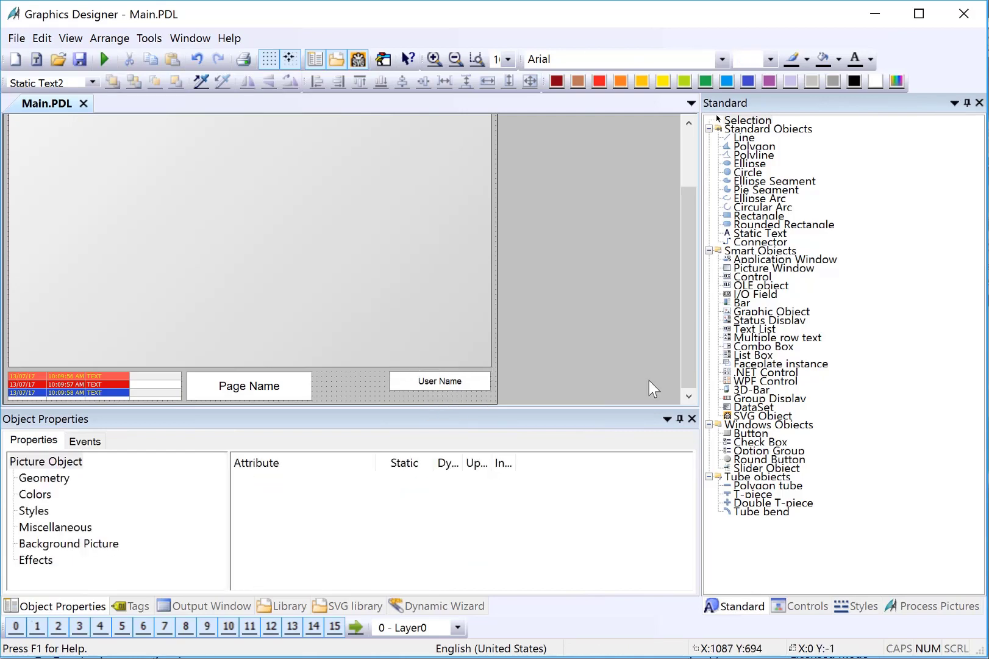
# - Draw a Windows button about 60 by 40 at about X 730, Y 700, beside the User Name text, labelled "LOGIN"
pyautogui.click(741, 434)
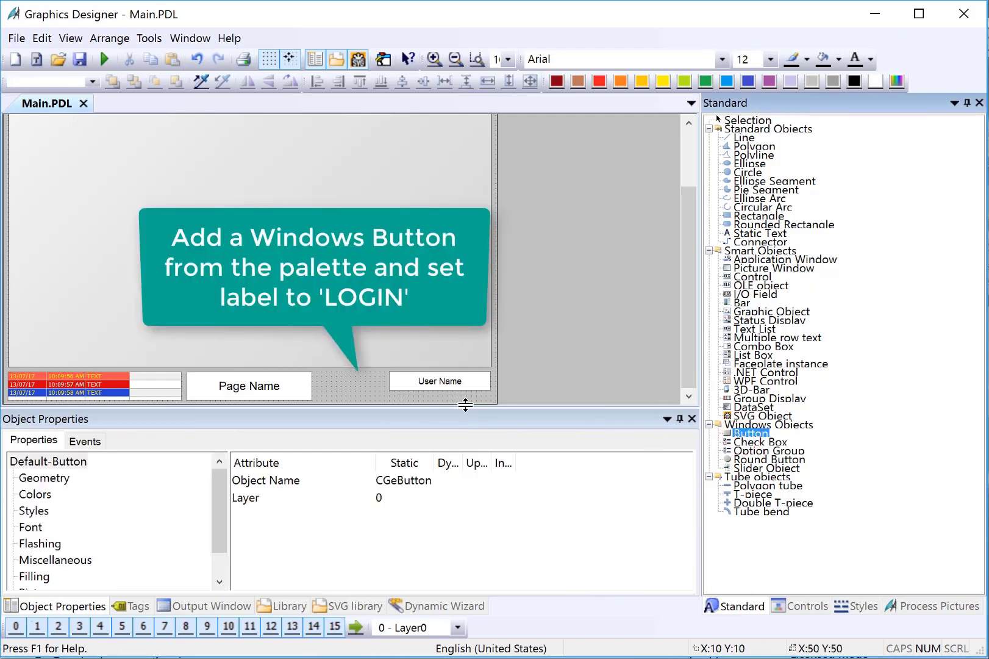
pyautogui.moveTo(356, 371); pyautogui.dragTo(390, 391)
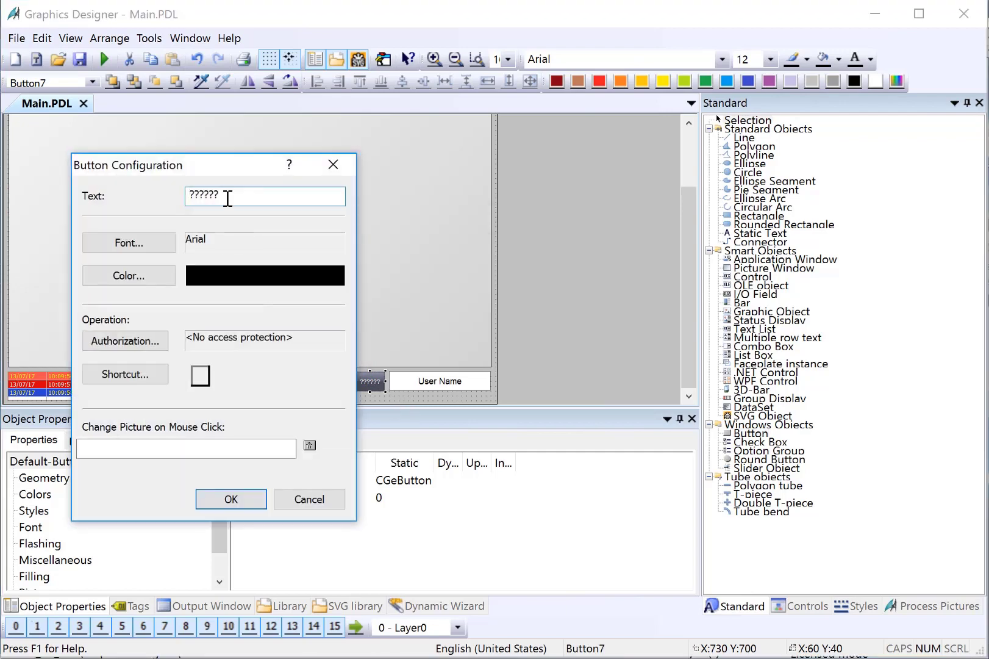
pyautogui.doubleClick(228, 198)
pyautogui.write('LOGIN')
pyautogui.press('Return')
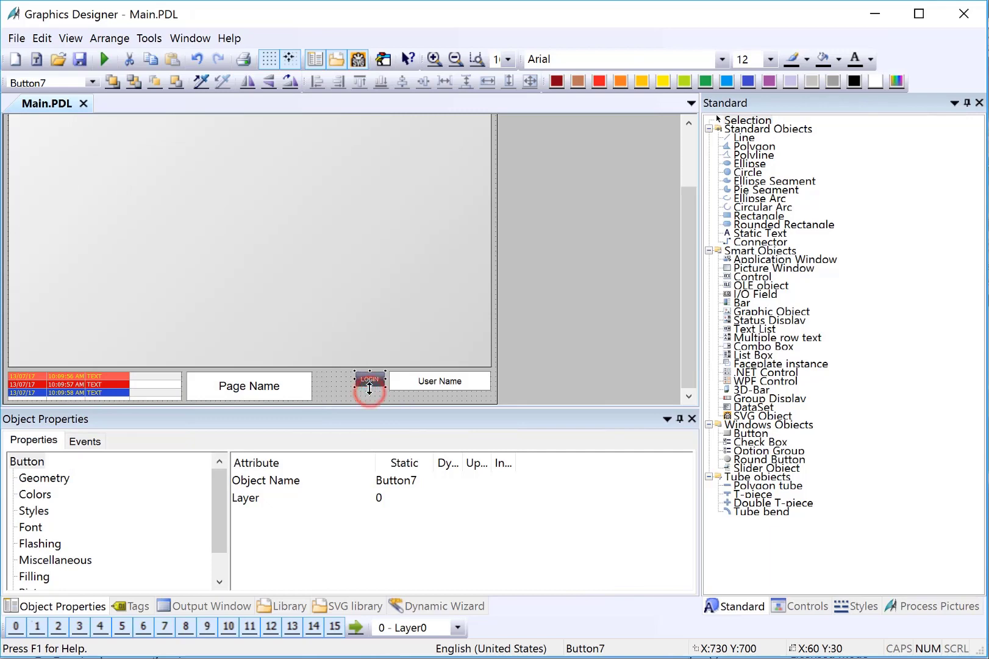
pyautogui.click(333, 382)
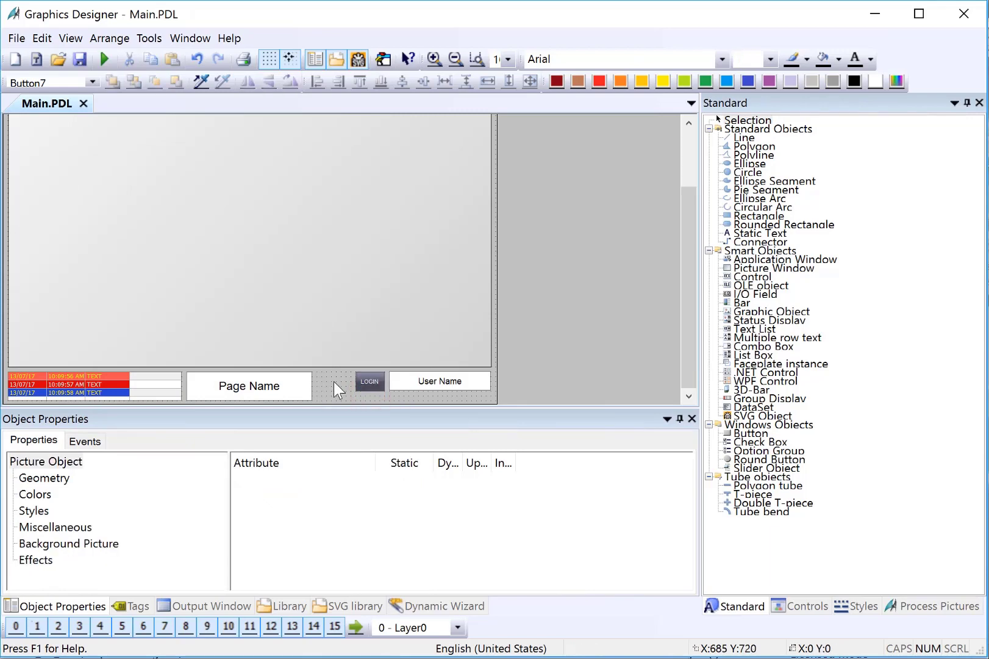
# - Add a WinCC Digital/Analog Clock Control about 320 by 40 at about X 690, Y 720, in the page's lower-right corner
pyautogui.click(795, 605)
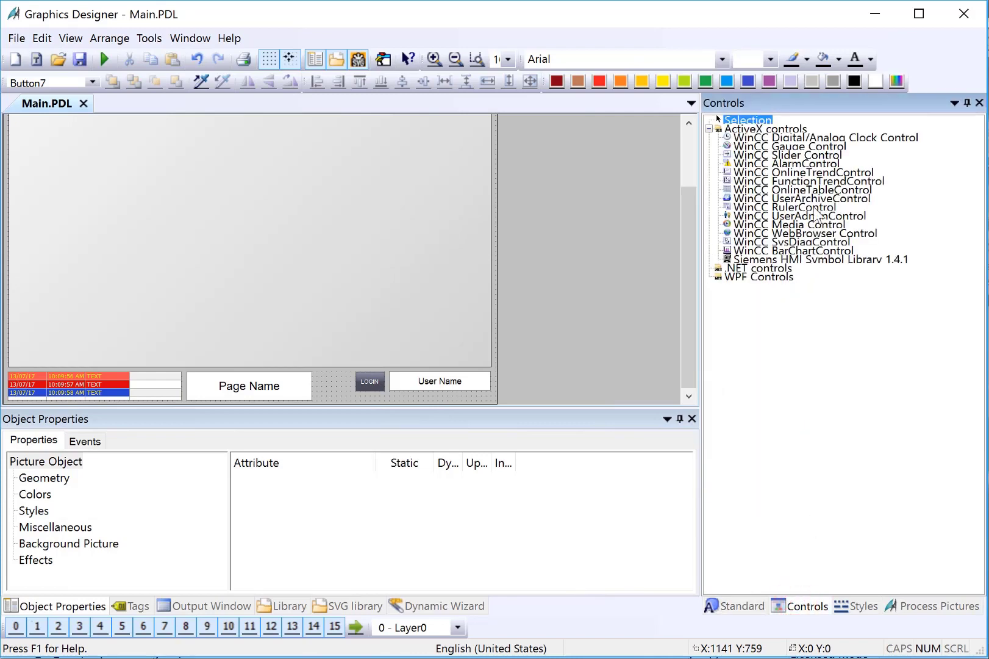
pyautogui.click(793, 138)
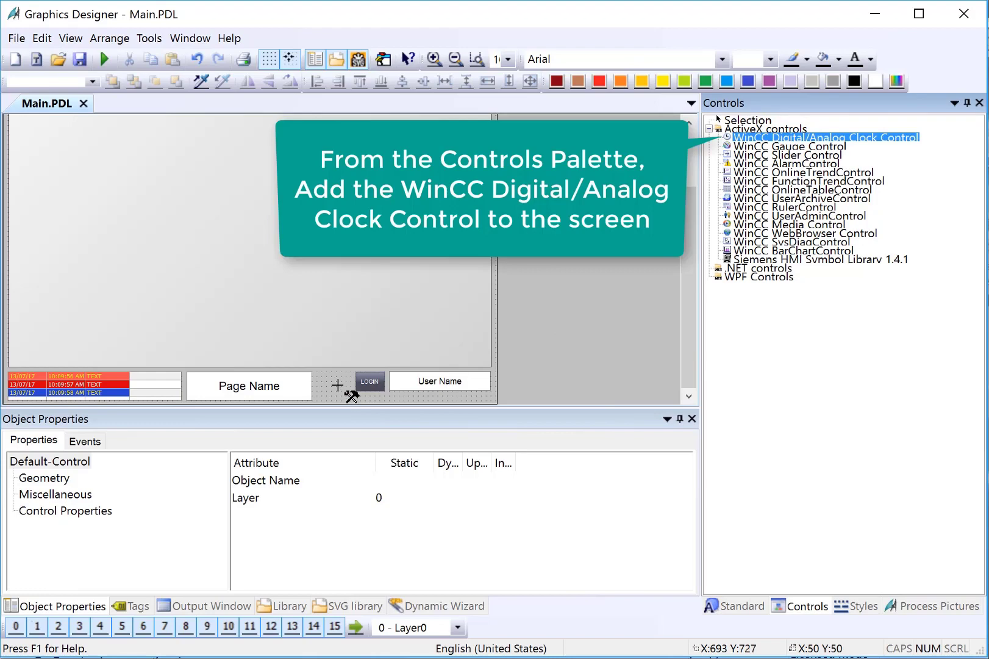
pyautogui.moveTo(334, 380); pyautogui.dragTo(490, 405)
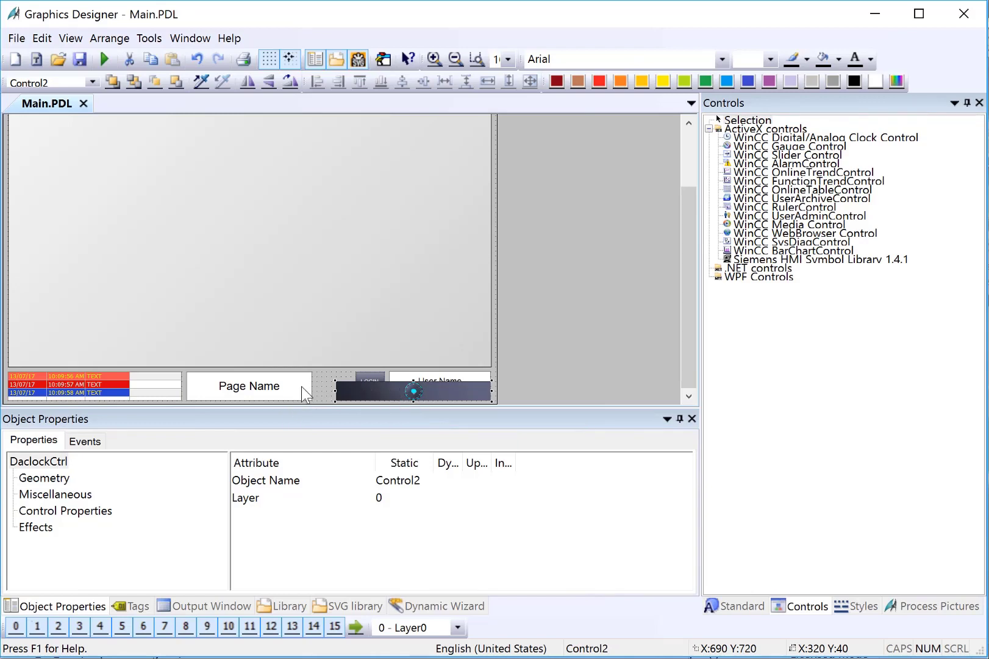
# - Shorten the picture window from its lower edge and move the LOGIN button and User Name text up together to about Y 675
pyautogui.click(286, 317)
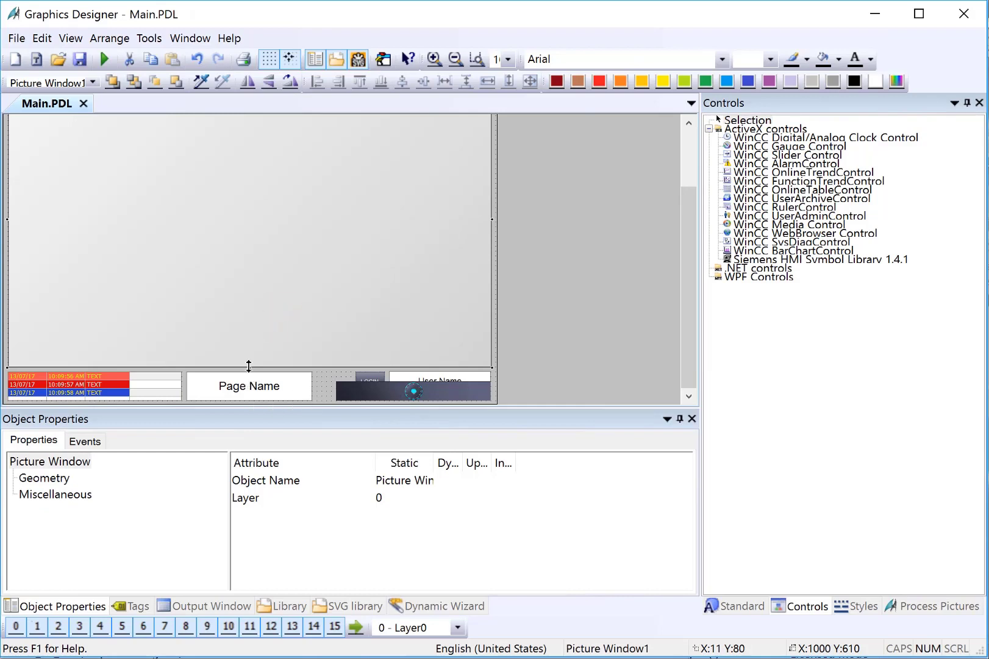
pyautogui.moveTo(250, 368); pyautogui.dragTo(254, 334)
pyautogui.click(374, 380)
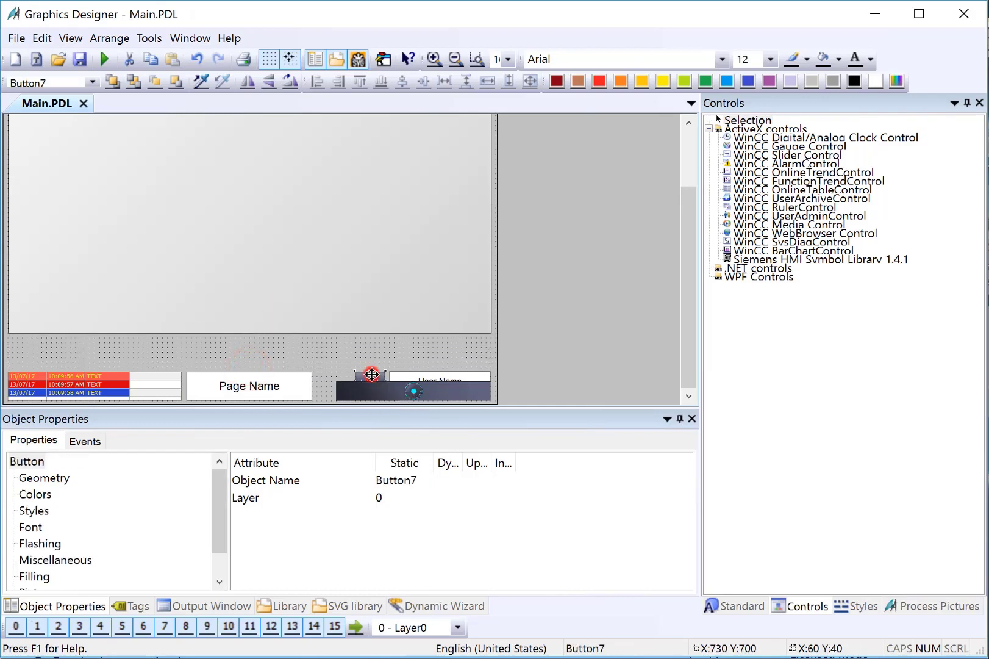
pyautogui.keyDown('shift'); pyautogui.click(432, 377); pyautogui.keyUp('shift')
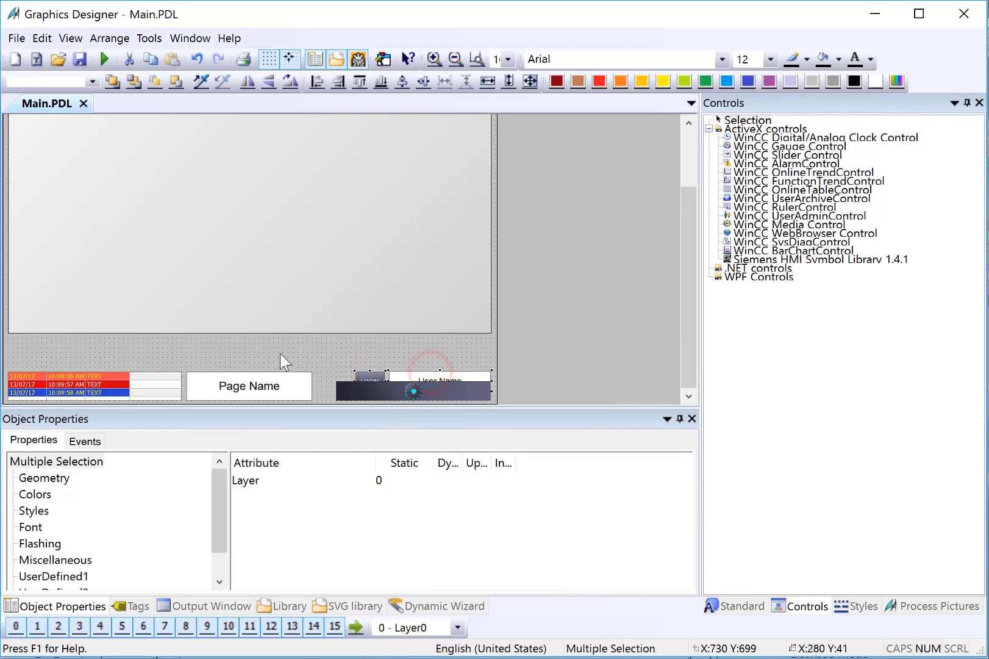
pyautogui.press('Up')
pyautogui.press('Up')
pyautogui.press('Up')
pyautogui.press('Up')
pyautogui.press('Up')
pyautogui.press('Up')
pyautogui.press('Up')
pyautogui.press('Up')
pyautogui.press('Up')
pyautogui.press('Up')
pyautogui.press('Up')
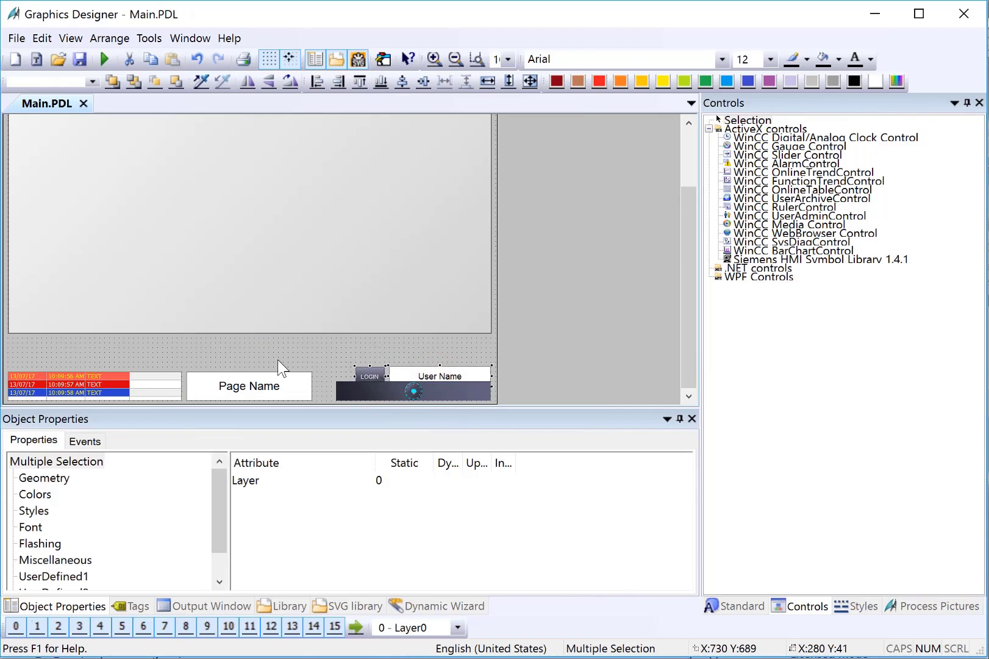
pyautogui.press('Up')
pyautogui.press('Up')
pyautogui.press('Up')
pyautogui.press('Up')
pyautogui.press('Up')
pyautogui.press('Up')
pyautogui.press('Up')
pyautogui.press('Up')
pyautogui.press('Up')
pyautogui.press('Up')
pyautogui.press('Up')
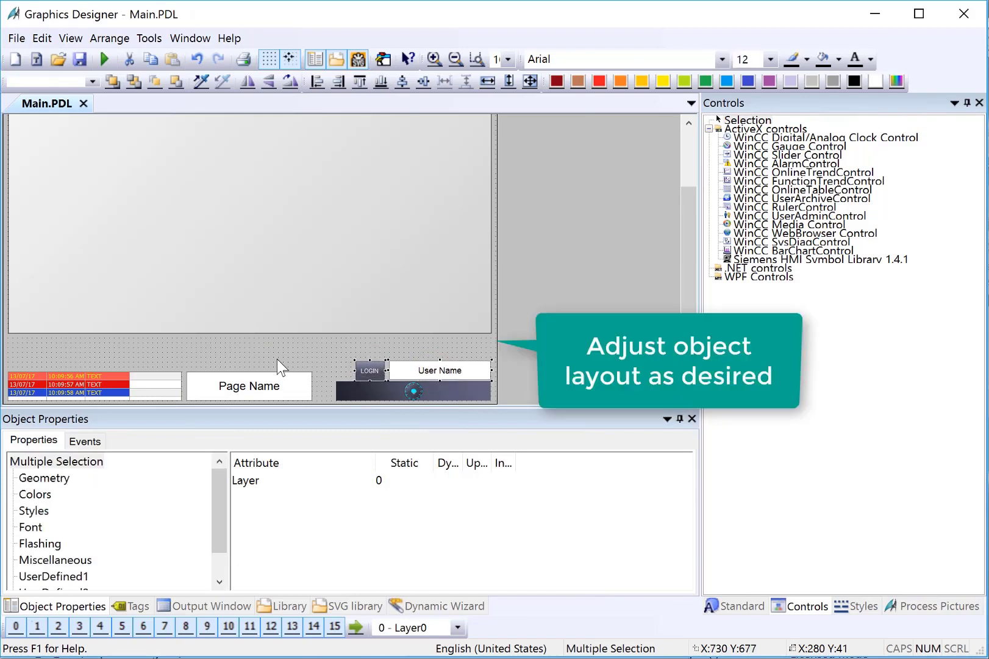
pyautogui.press('Up')
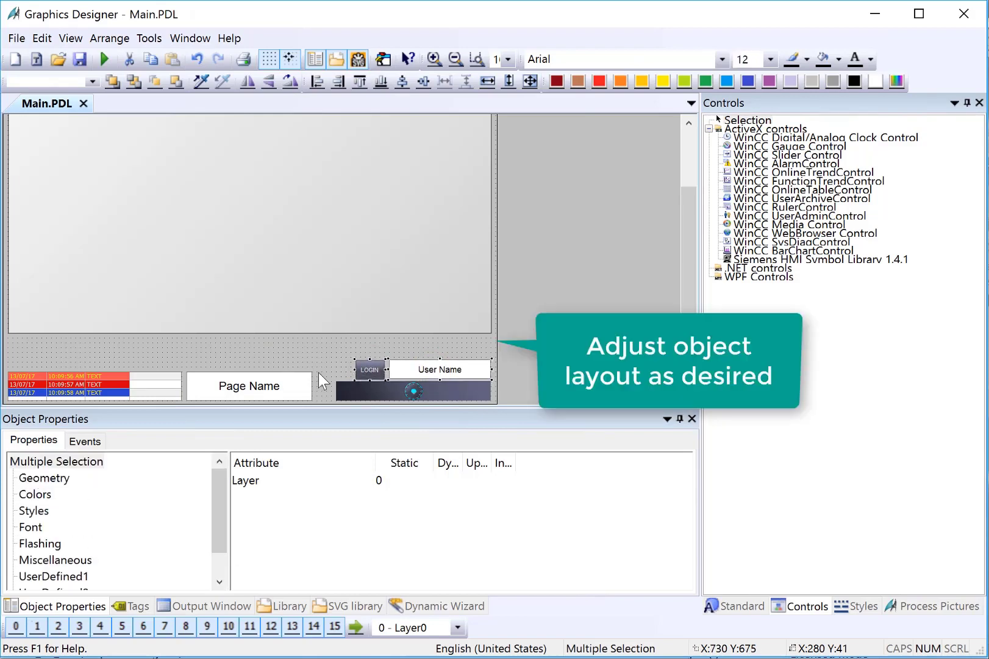
# - Narrow the clock control to 280 wide starting at X 730, and widen the Page Name text to 340
pyautogui.click(339, 393)
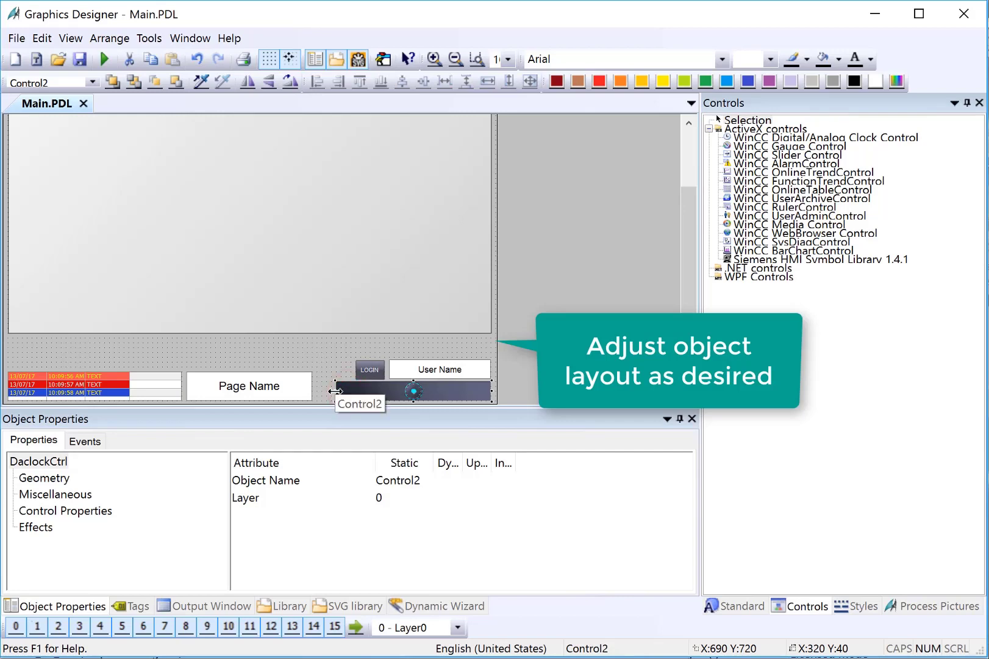
pyautogui.moveTo(337, 392); pyautogui.dragTo(355, 391)
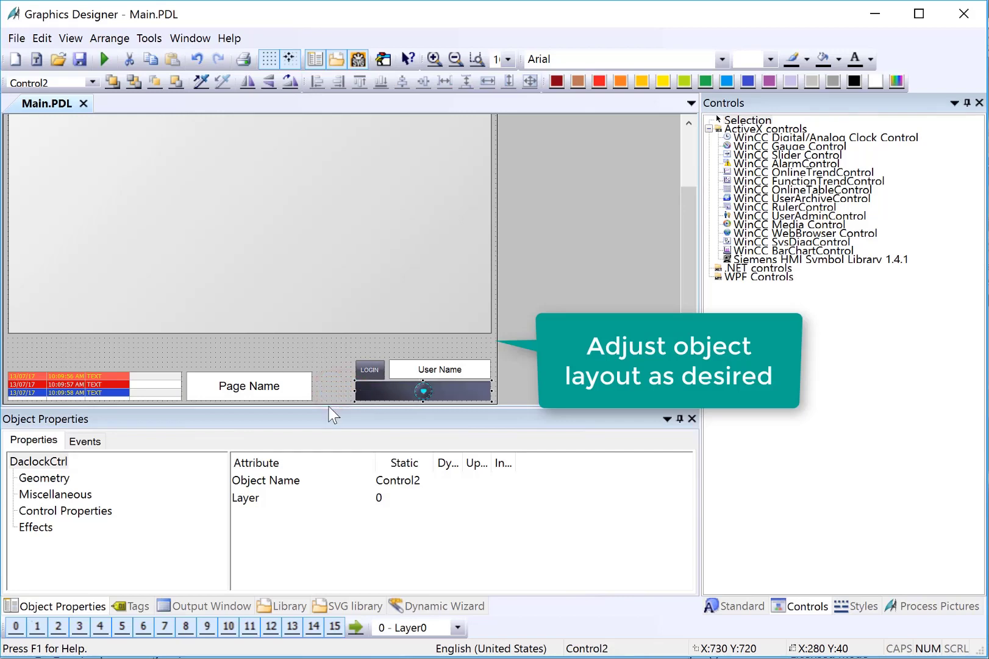
pyautogui.click(311, 386)
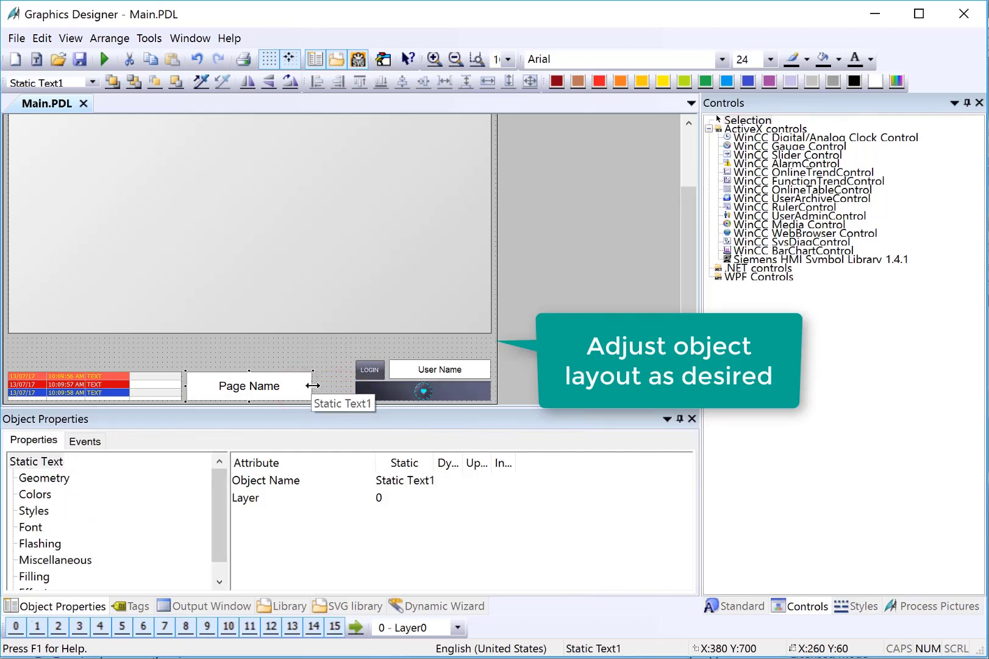
pyautogui.moveTo(315, 386); pyautogui.dragTo(351, 385)
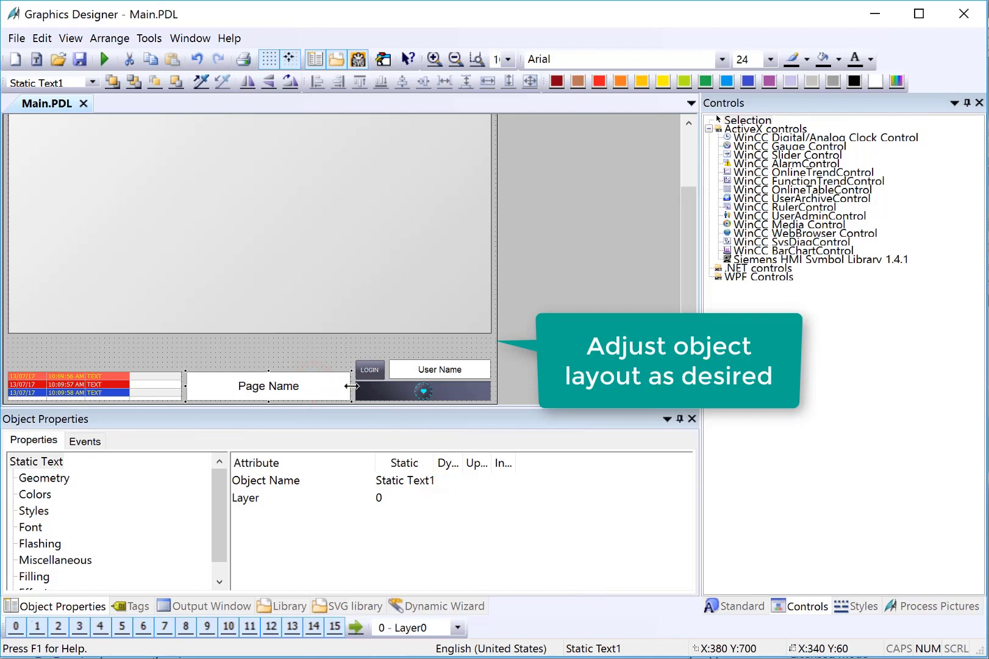
# - Extend the alarm control and the Page Name text upward to matching heights, making the Page Name text 90 high
pyautogui.click(147, 387)
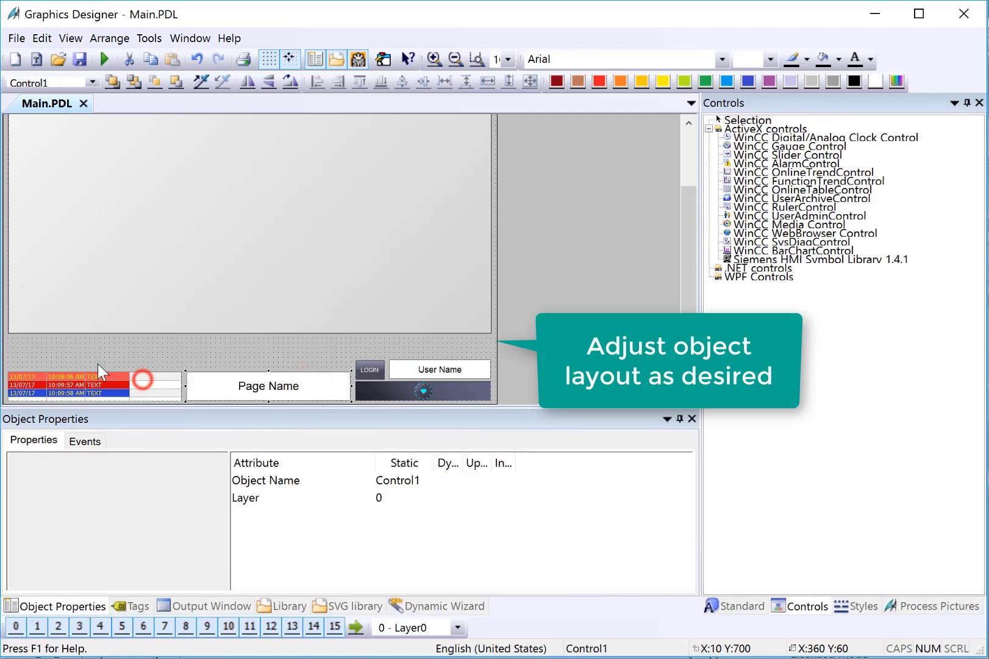
pyautogui.moveTo(95, 371); pyautogui.dragTo(95, 354)
pyautogui.click(238, 383)
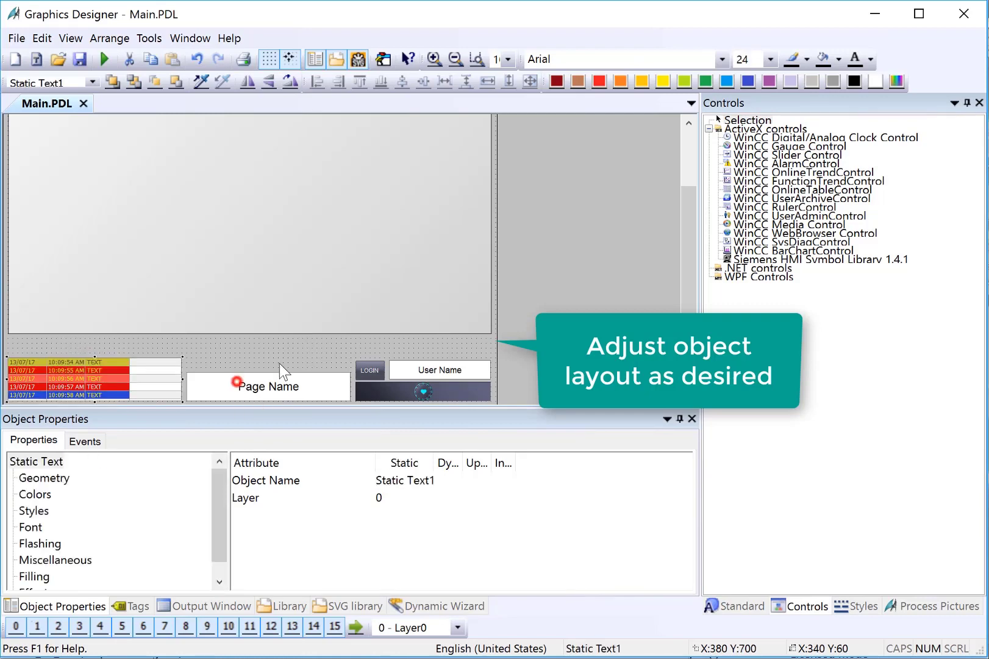
pyautogui.moveTo(269, 373); pyautogui.dragTo(269, 354)
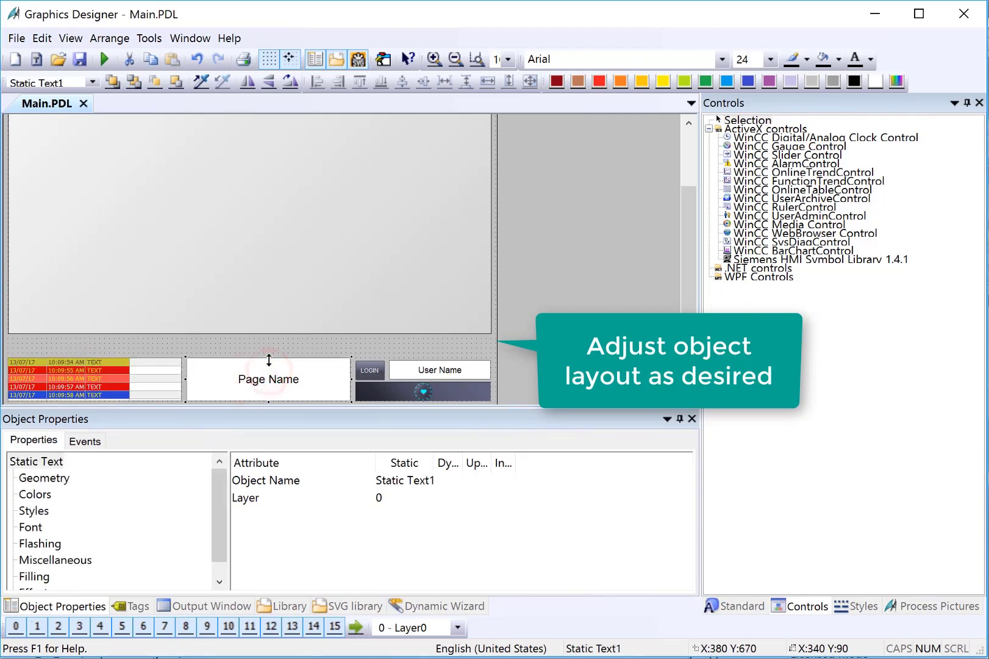
# - Extend the picture window's lower edge downward to a height of 580, just above the bottom row of objects
pyautogui.click(220, 309)
pyautogui.click(249, 338)
pyautogui.click(248, 334)
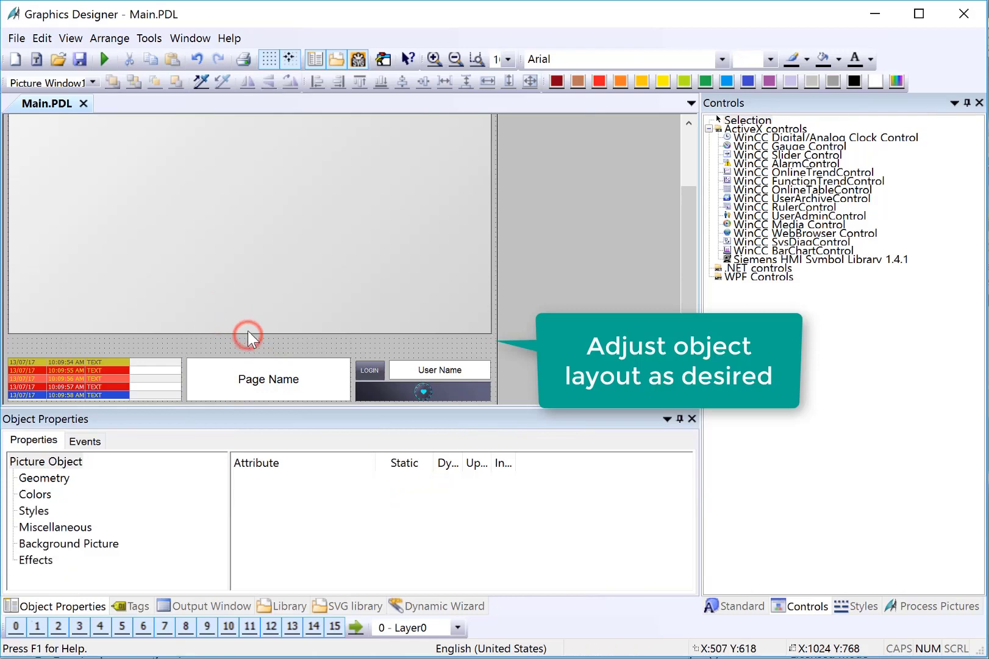
pyautogui.moveTo(249, 333); pyautogui.dragTo(249, 354)
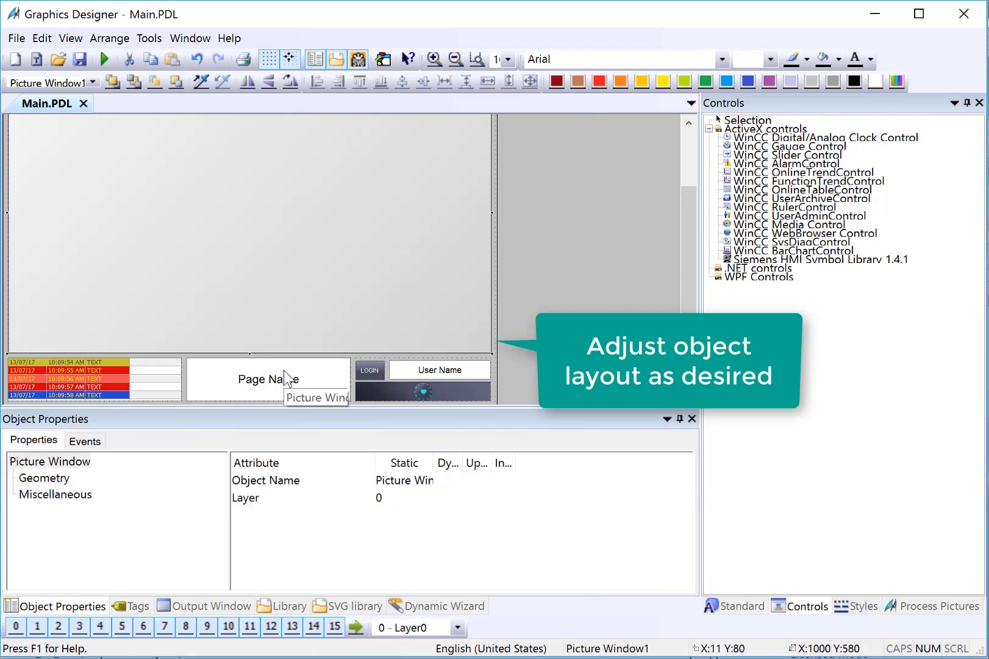
# - Turn off Analog Display in the clock control's properties and apply the change
pyautogui.click(413, 395)
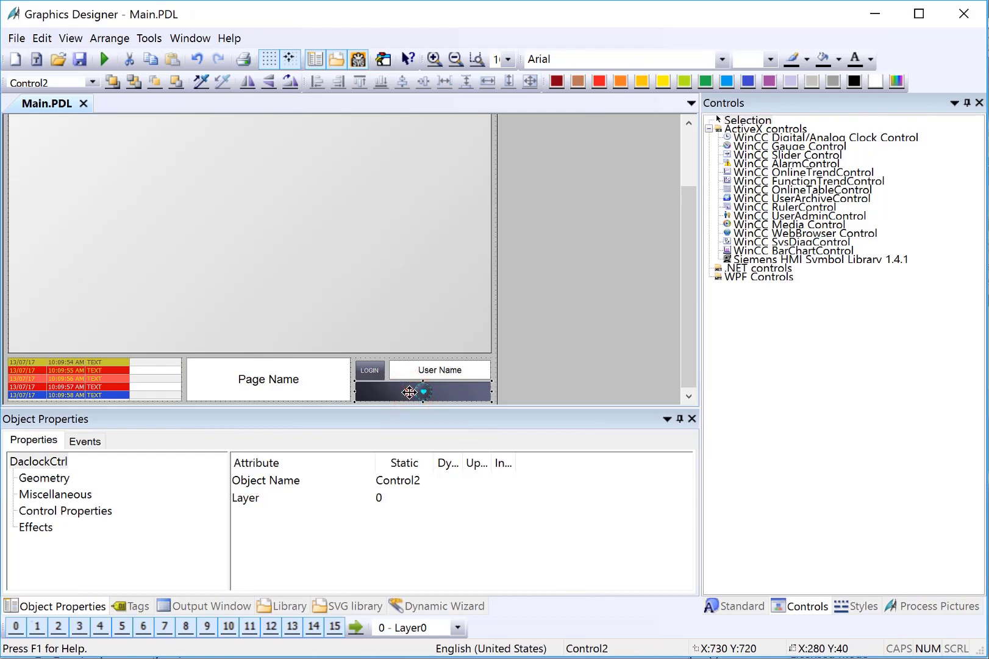
pyautogui.doubleClick(409, 392)
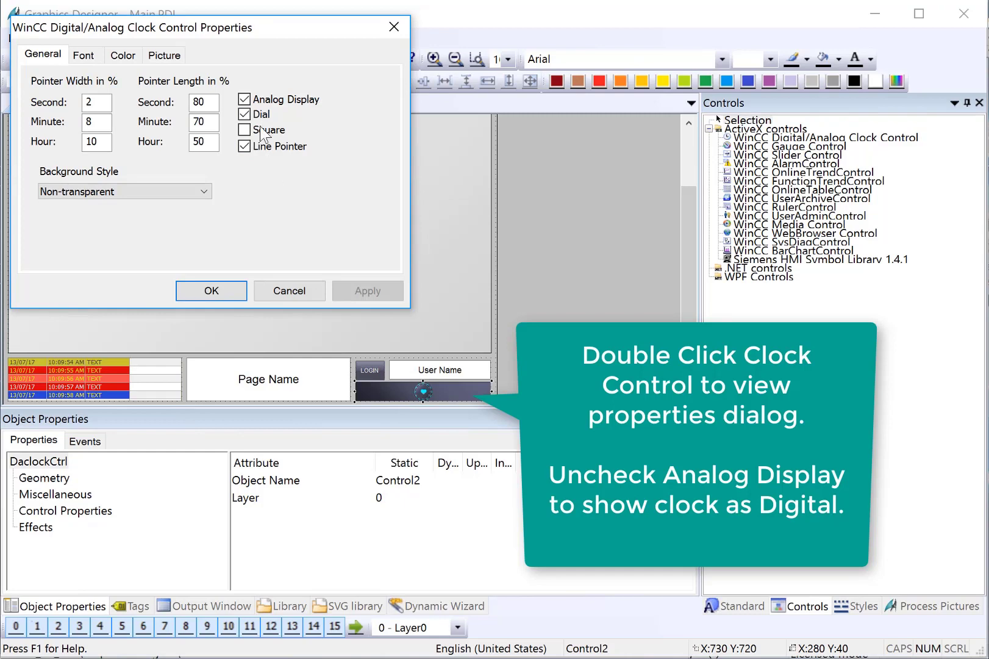
pyautogui.click(244, 99)
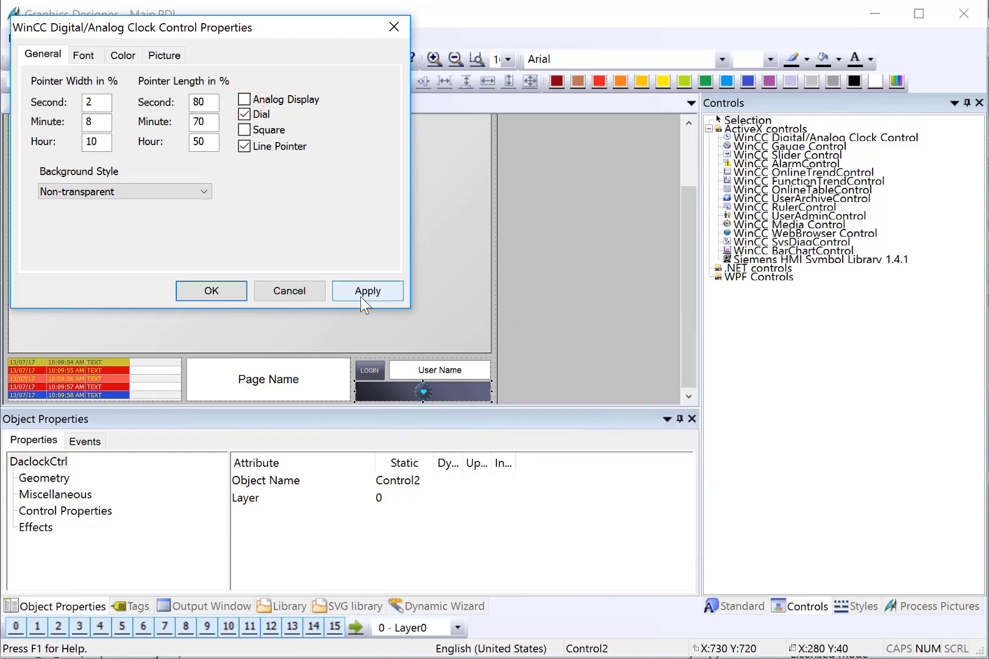
pyautogui.click(361, 295)
# - Set the clock control's background style to Transparent and apply it
pyautogui.click(120, 189)
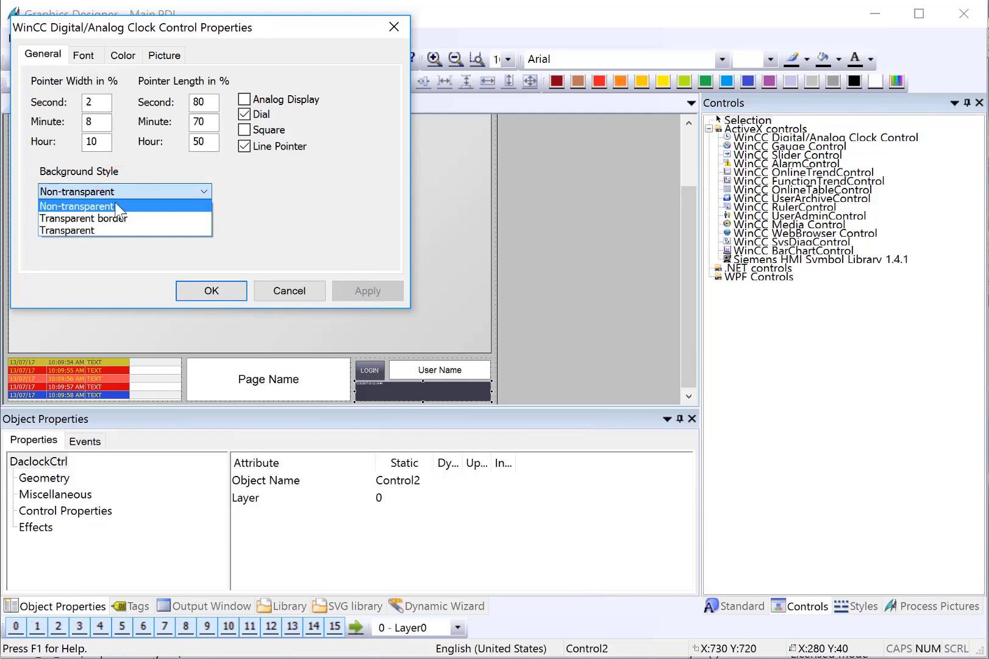
pyautogui.click(104, 230)
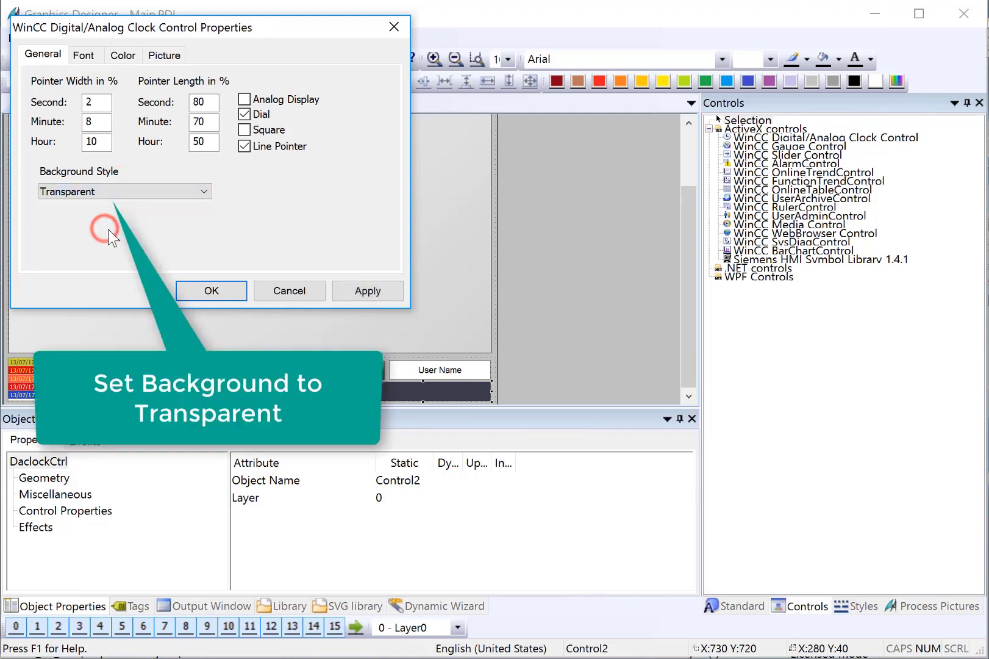
pyautogui.click(367, 290)
# - Set the clock control's font size to 20 and apply it
pyautogui.click(84, 55)
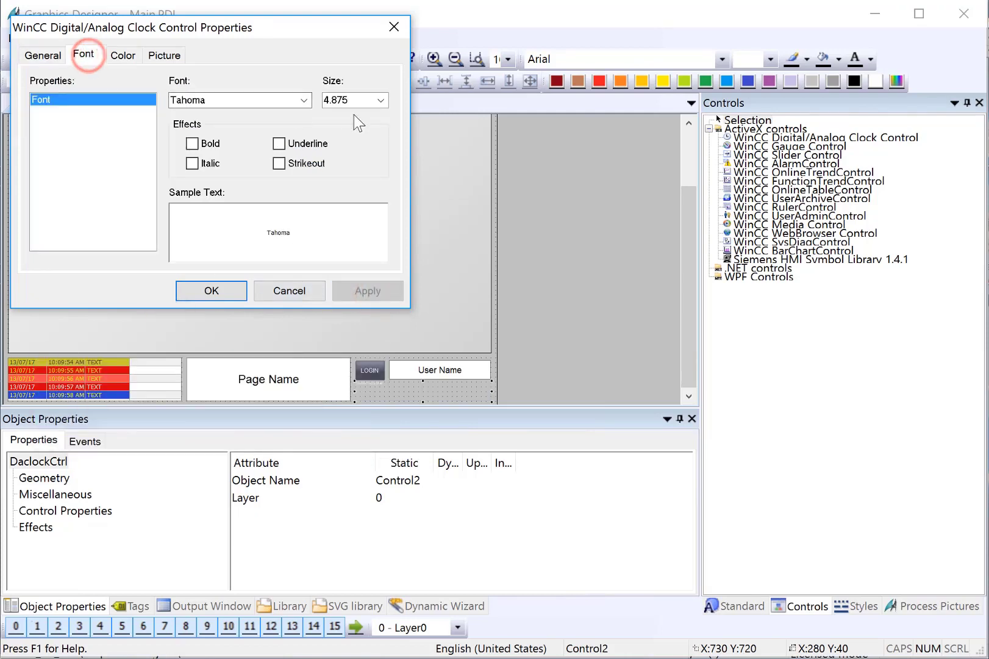
pyautogui.click(381, 100)
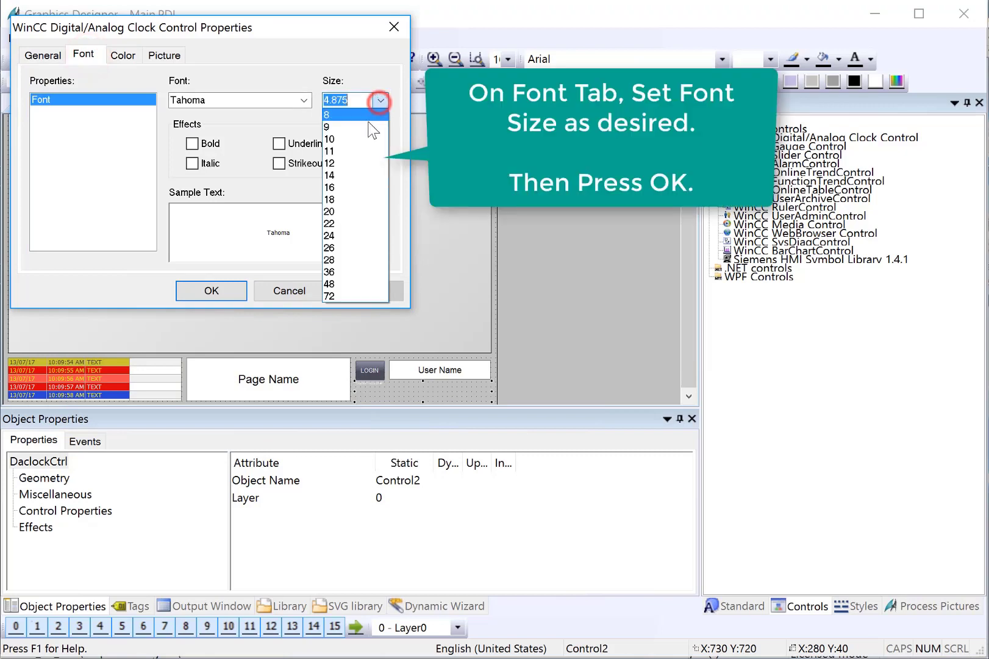
pyautogui.click(341, 215)
pyautogui.click(358, 291)
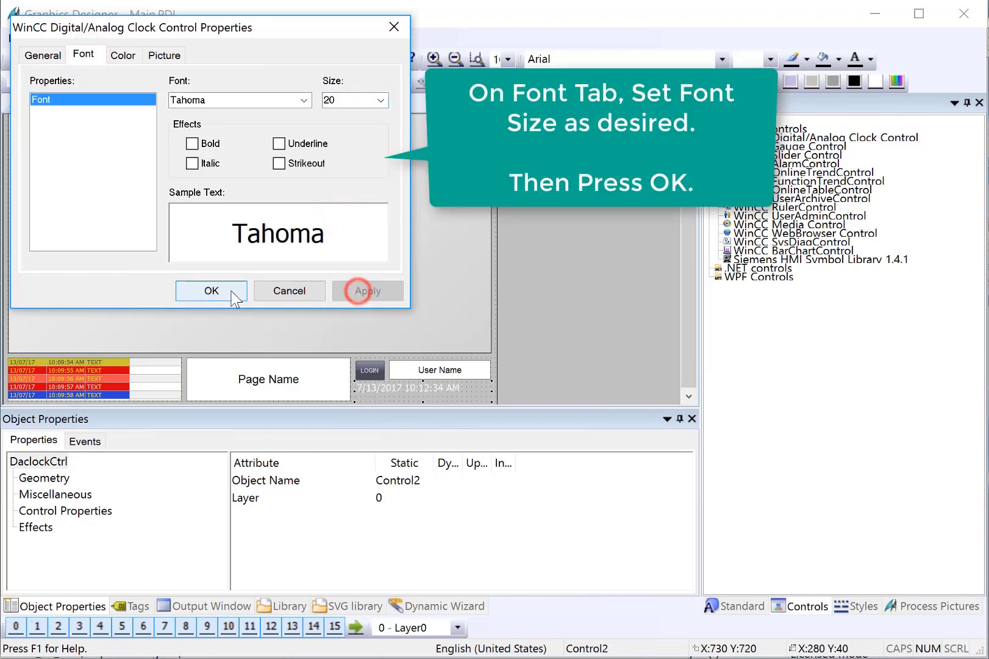
# - Close the clock control's properties dialog with its settings accepted and set the clock's Global Color Scheme effect to No
pyautogui.click(227, 290)
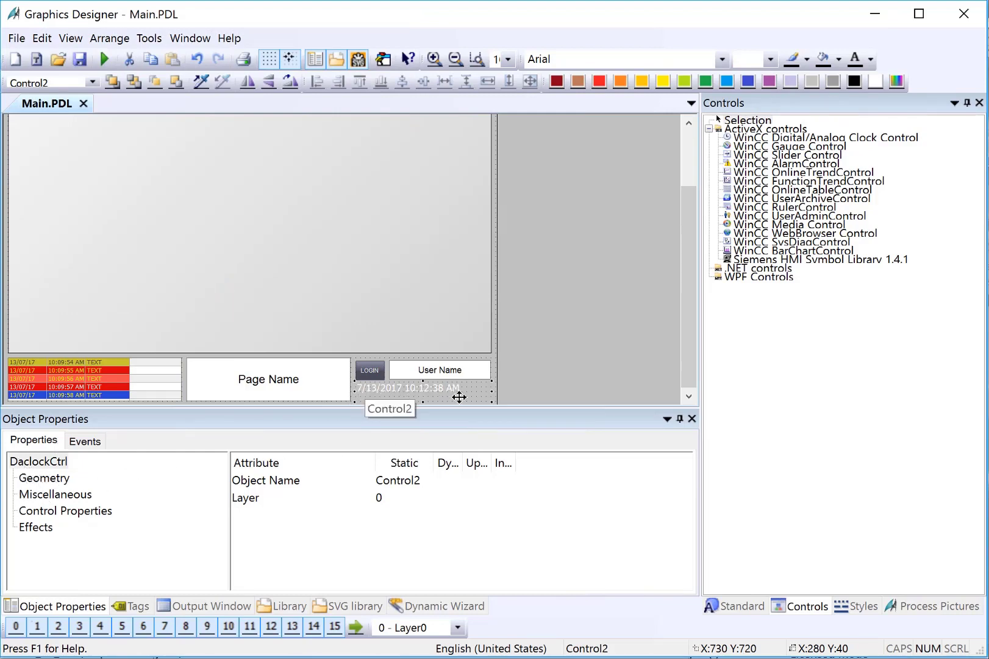
pyautogui.click(44, 514)
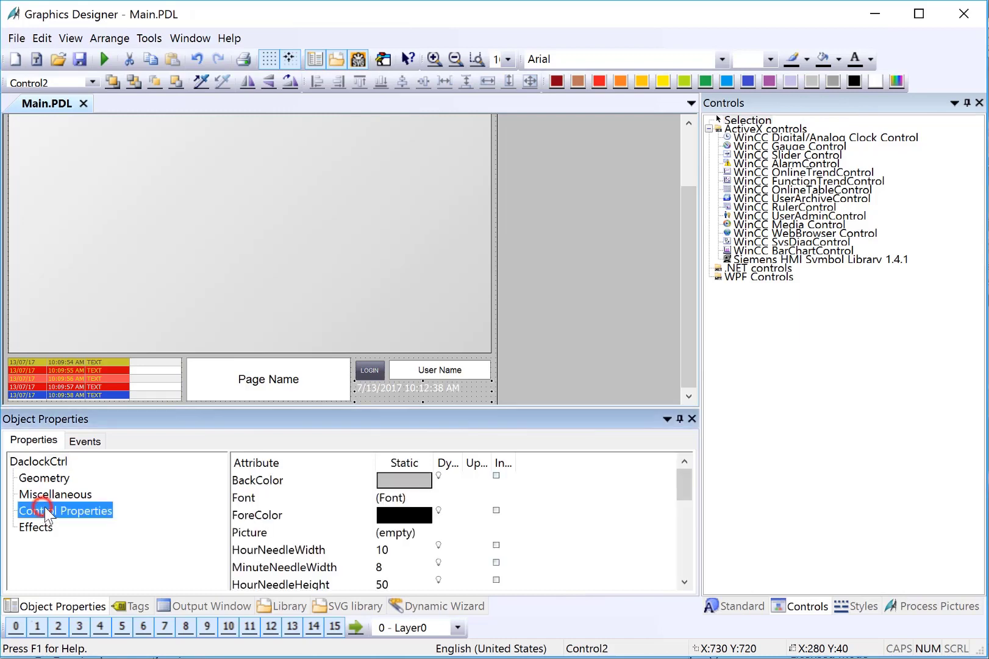
pyautogui.click(35, 528)
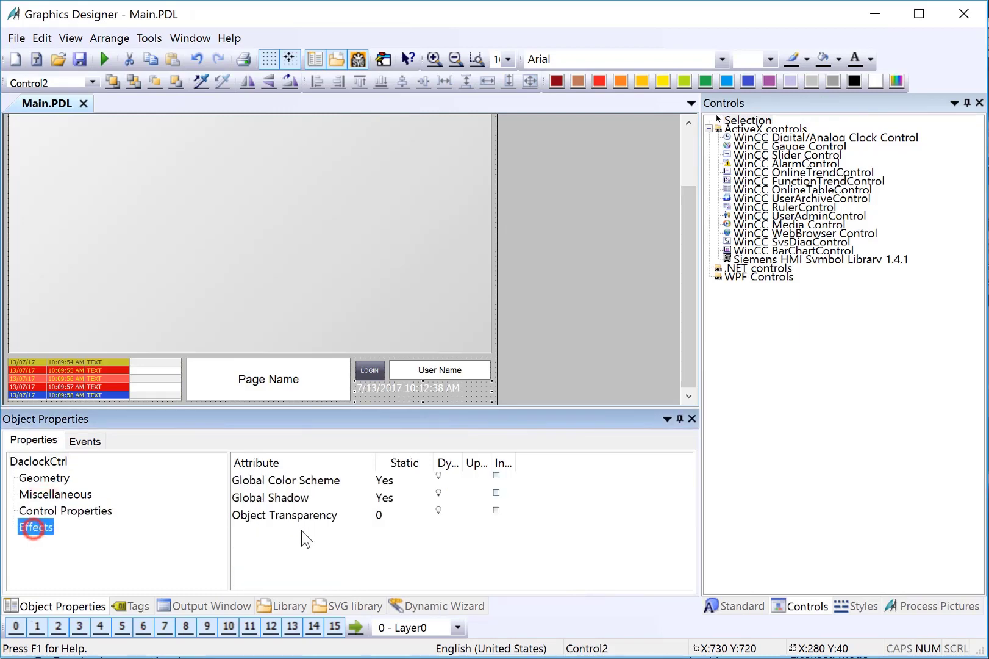
pyautogui.click(260, 482)
pyautogui.doubleClick(260, 483)
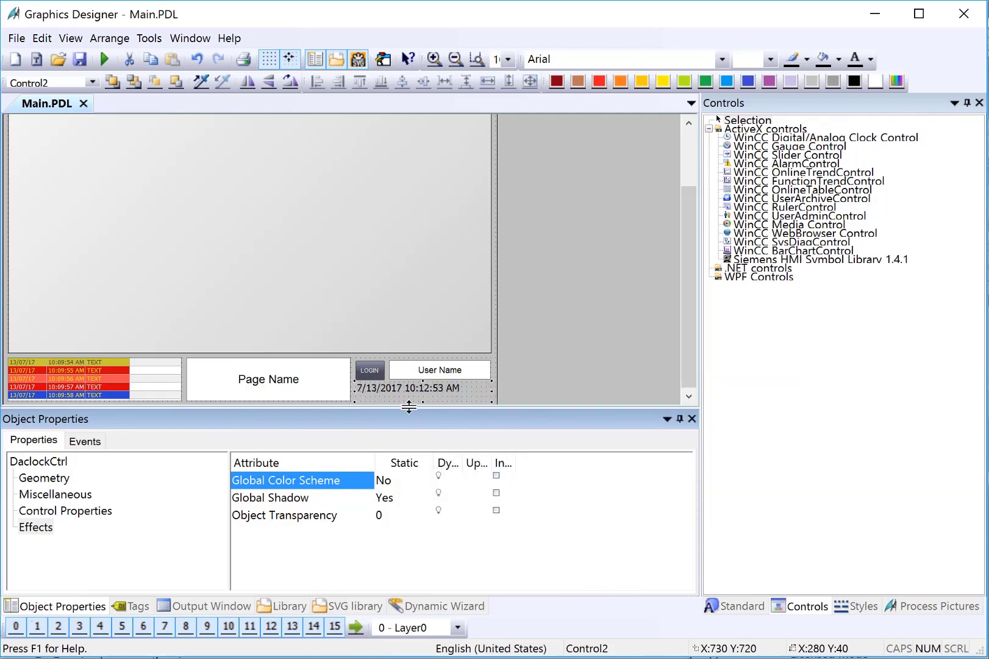
# - Shrink the clock control from its top and left edges to 260 by 30, placing it at X 750, Y 730
pyautogui.moveTo(409, 406)
pyautogui.mouseDown()
pyautogui.moveTo(408, 429)
pyautogui.moveTo(423, 408)
pyautogui.mouseUp()
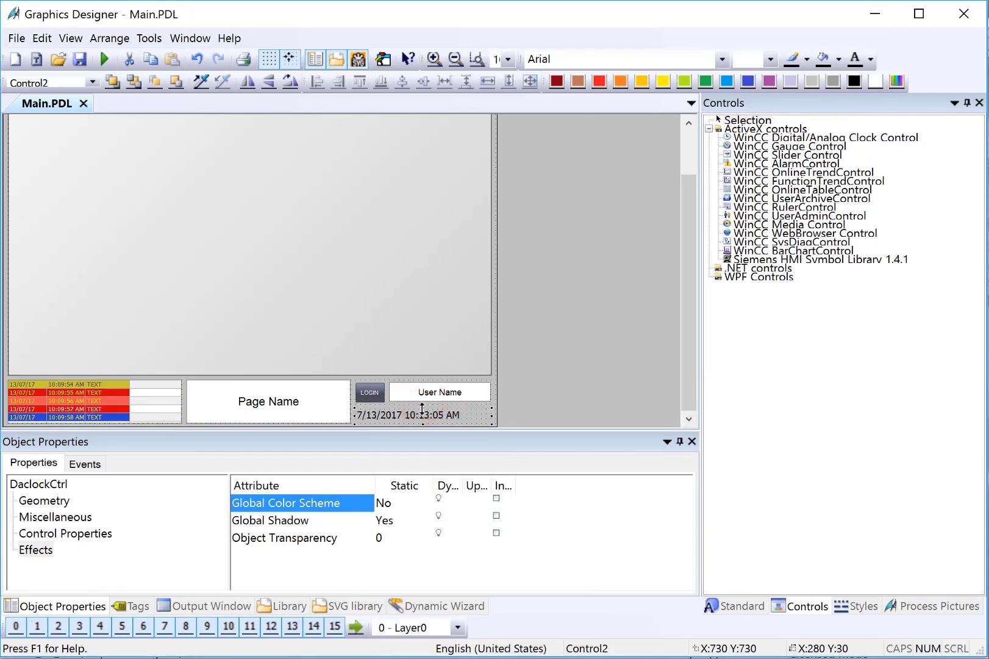
pyautogui.moveTo(354, 415); pyautogui.dragTo(366, 415)
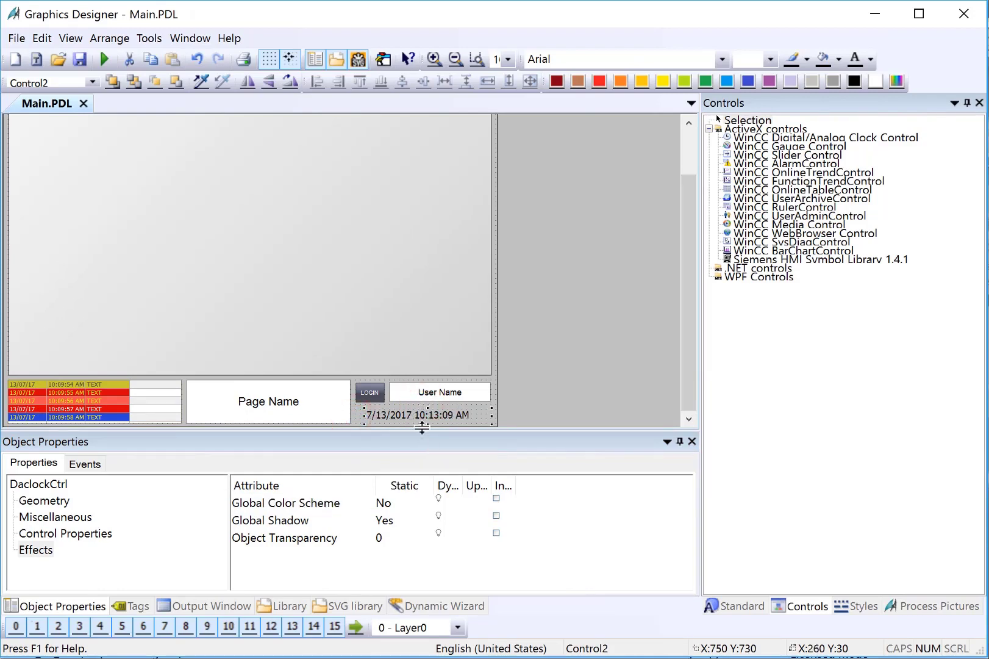
pyautogui.click(395, 308)
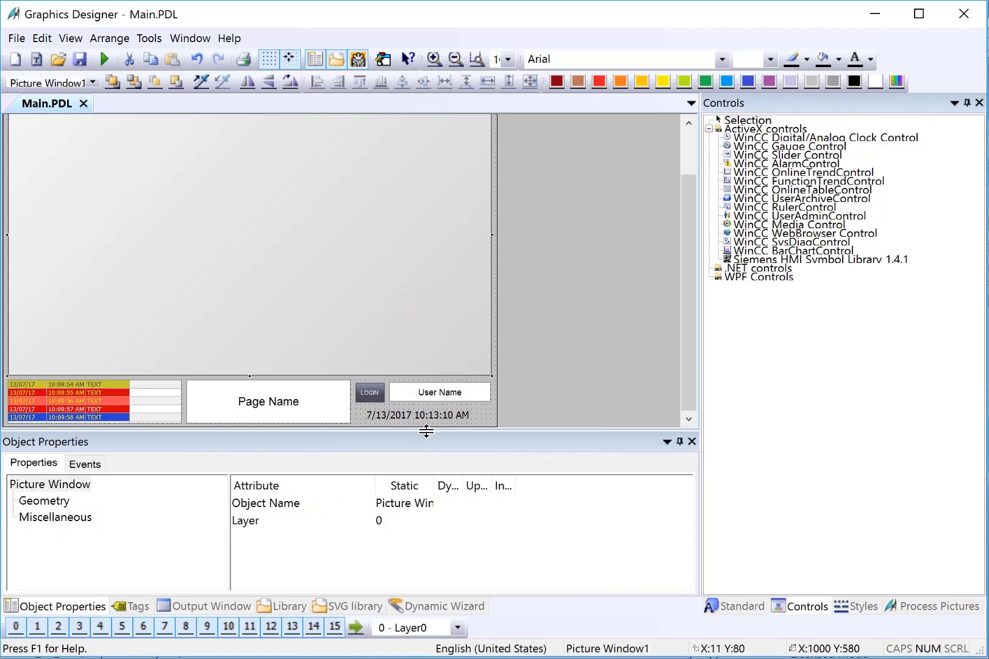
# - Enlarge the drawing area to show the whole Main.PDL screen and save the picture
pyautogui.moveTo(426, 431); pyautogui.dragTo(424, 500)
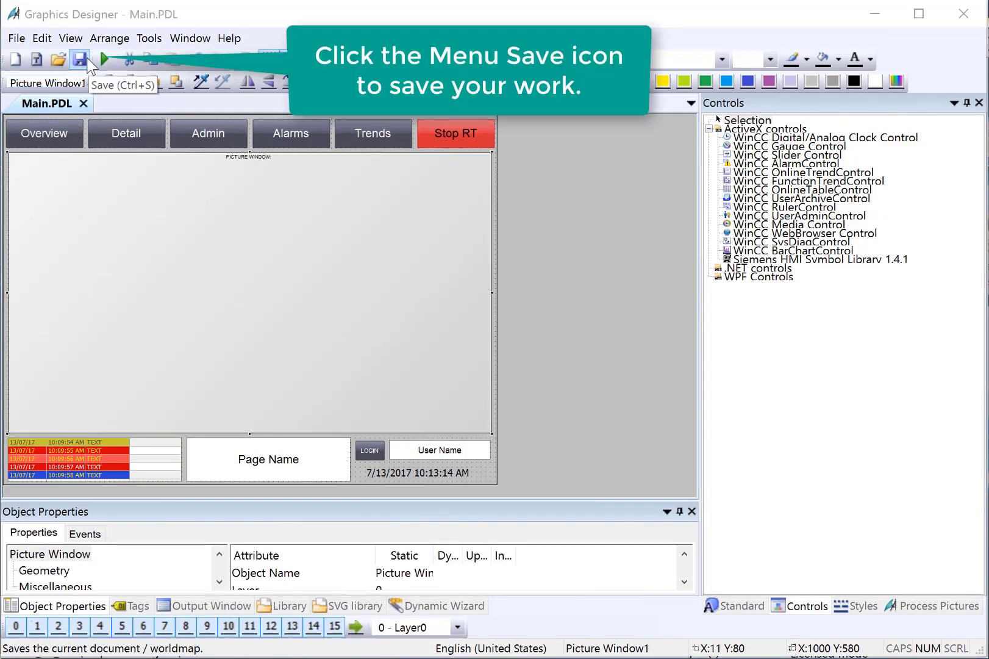
pyautogui.click(85, 59)
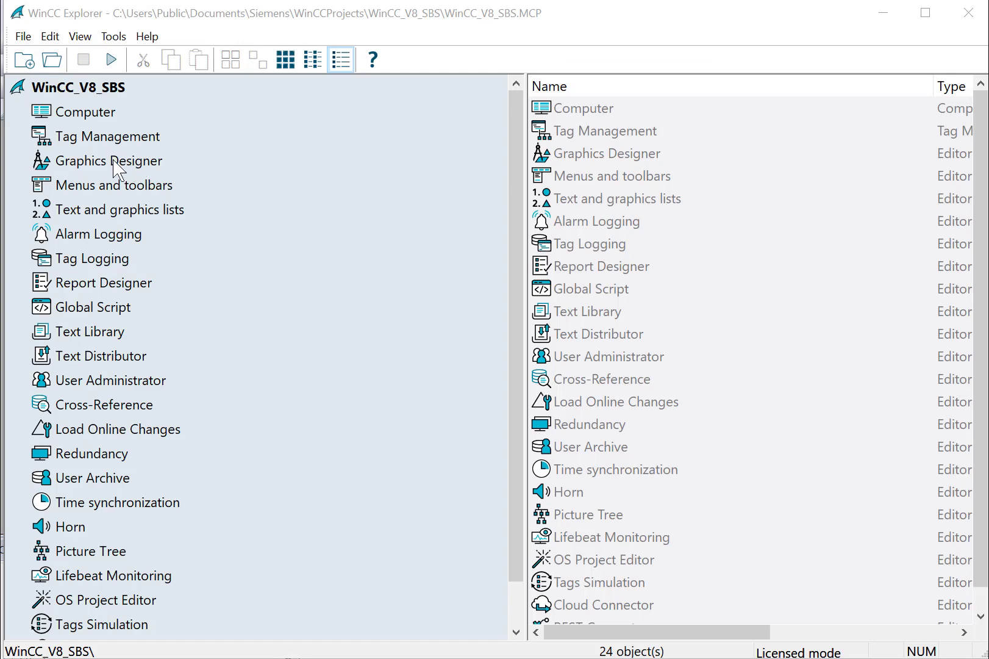
# - Switch to WinCC Explorer and define Main.PDL as the start picture among the Graphics Designer pictures
pyautogui.click(107, 162)
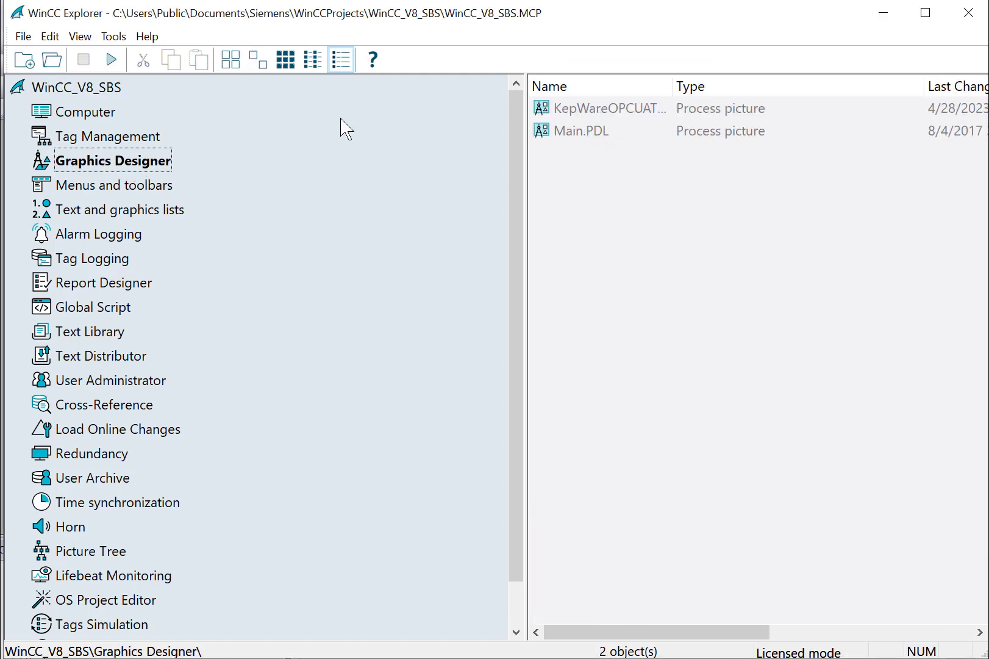
pyautogui.click(538, 135)
pyautogui.rightClick(583, 137)
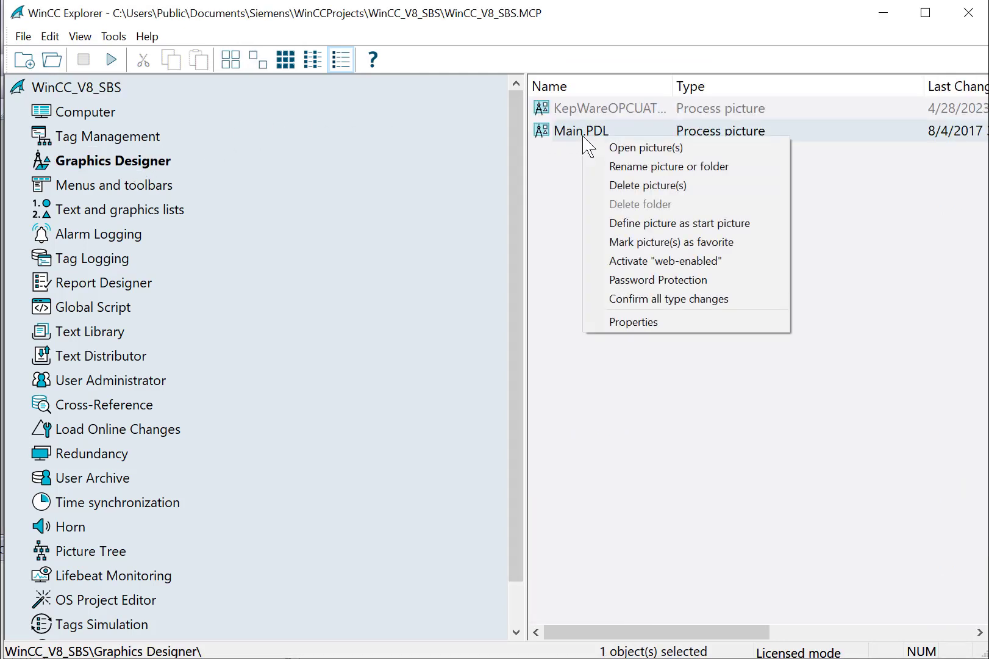
pyautogui.click(610, 232)
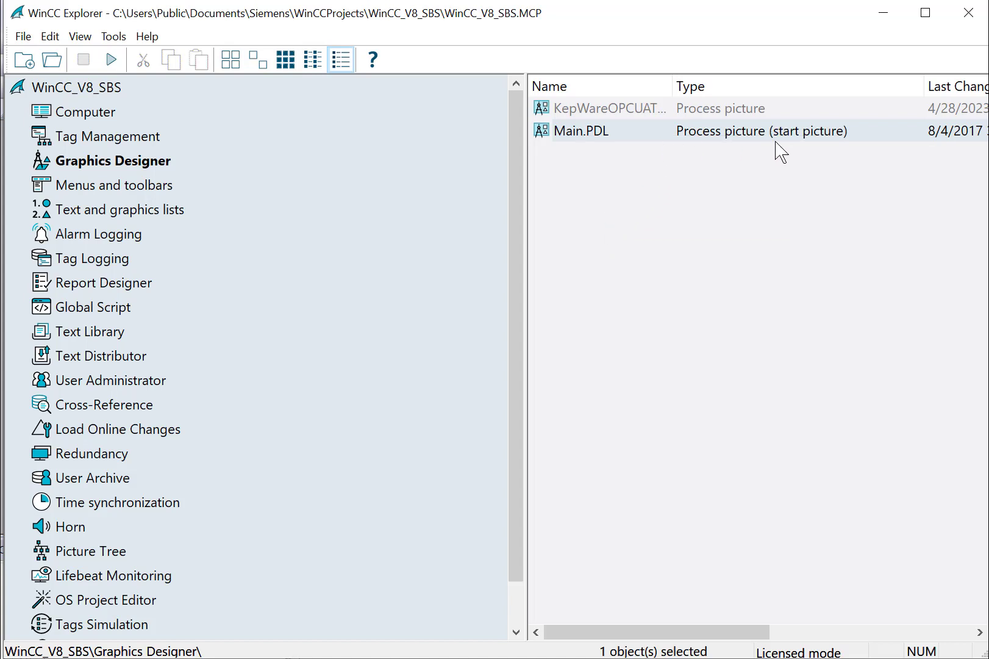